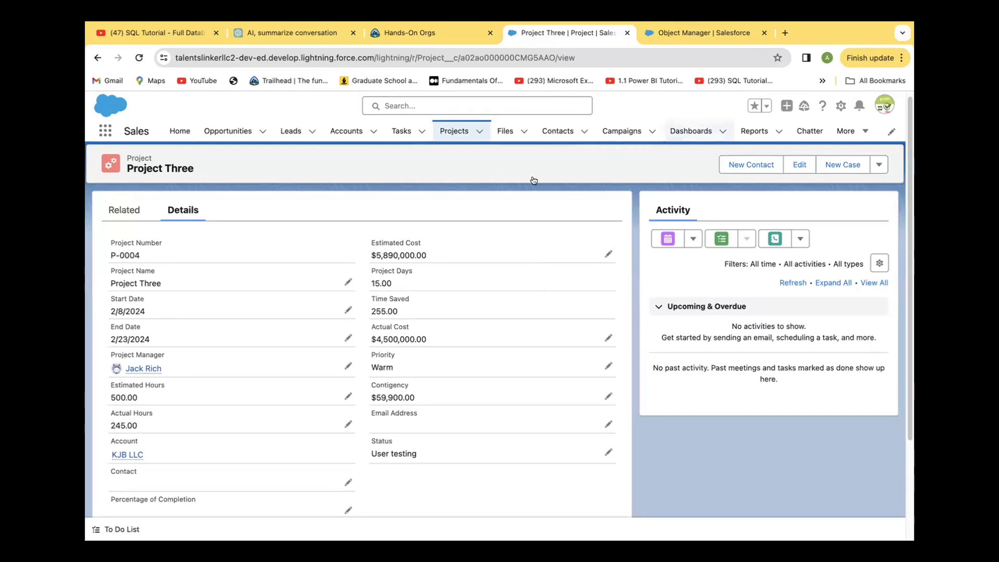
- Open Setup's Object Manager, find the Project object and display its fields and relationships
{"action": "left_click", "coordinate": [840, 107]}
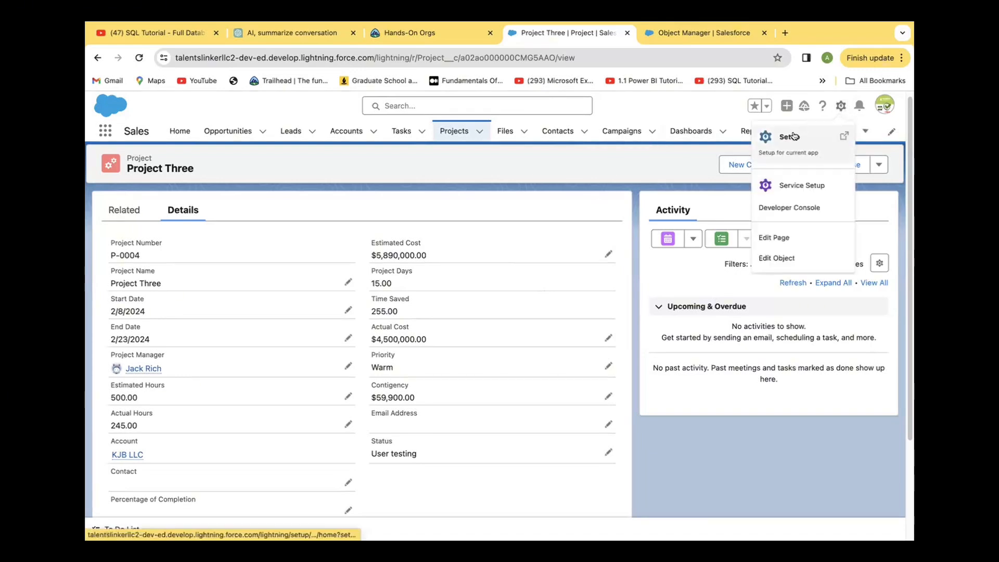
{"action": "left_click", "coordinate": [789, 137]}
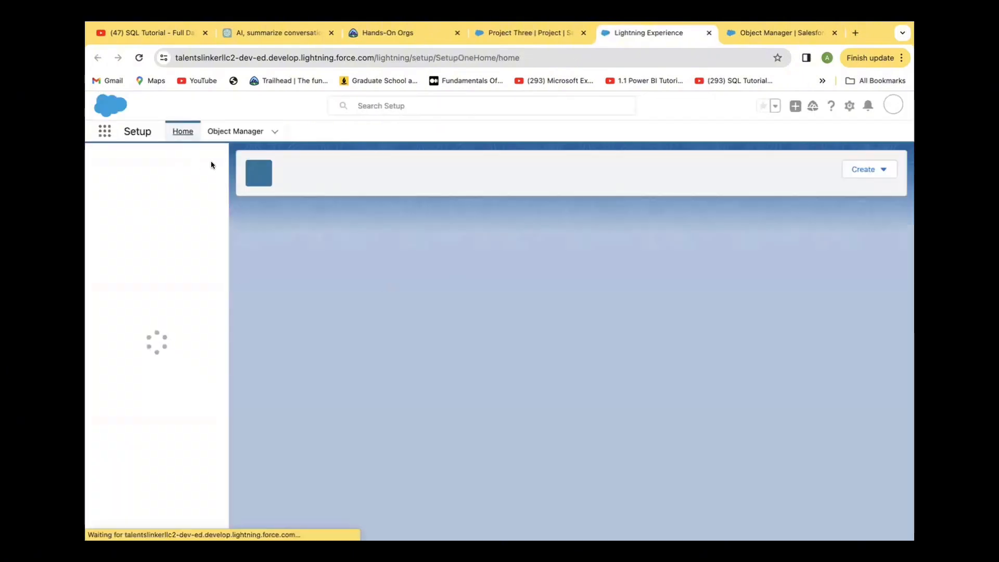
{"action": "left_click", "coordinate": [236, 132]}
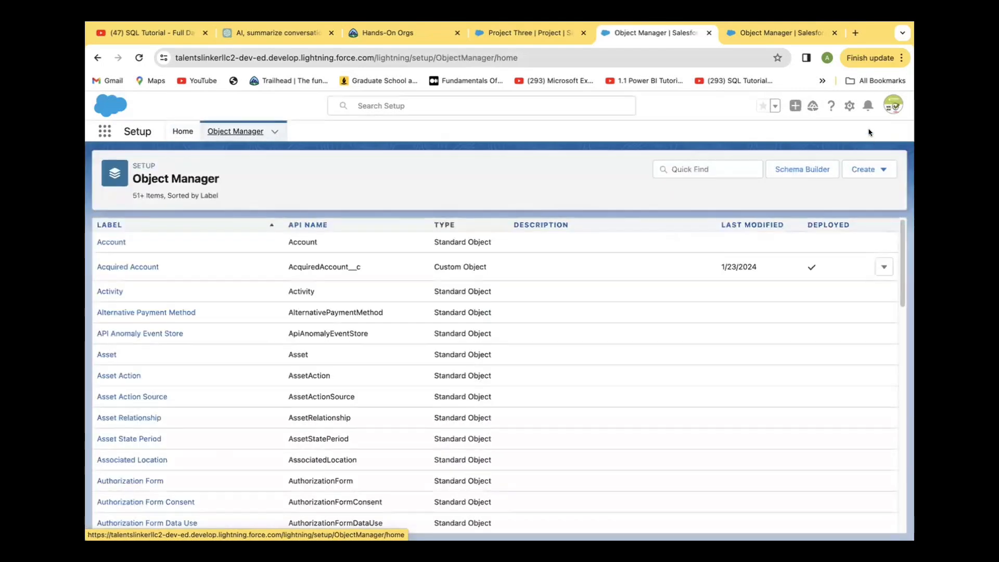
{"action": "left_click", "coordinate": [723, 162]}
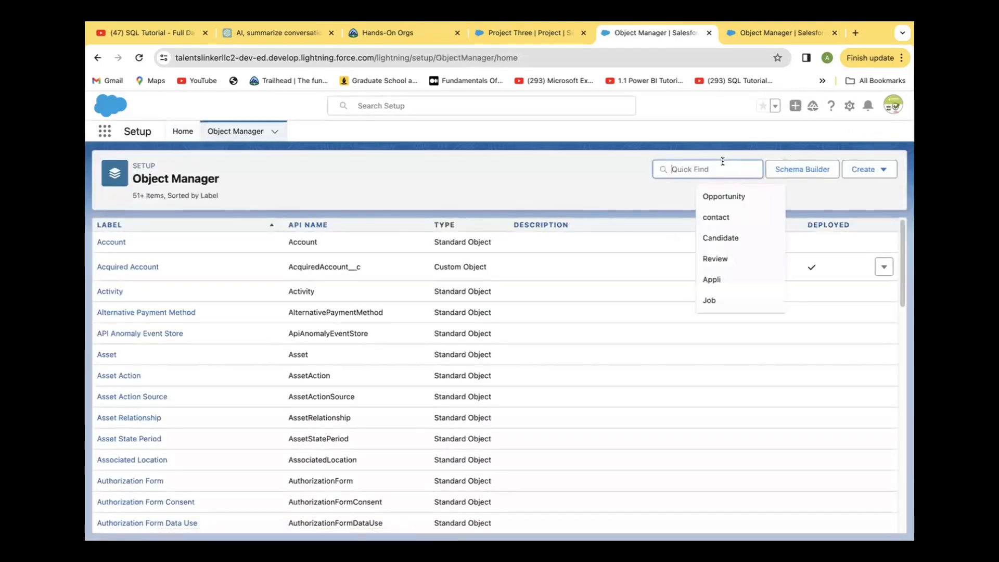
{"action": "type", "text": "Project"}
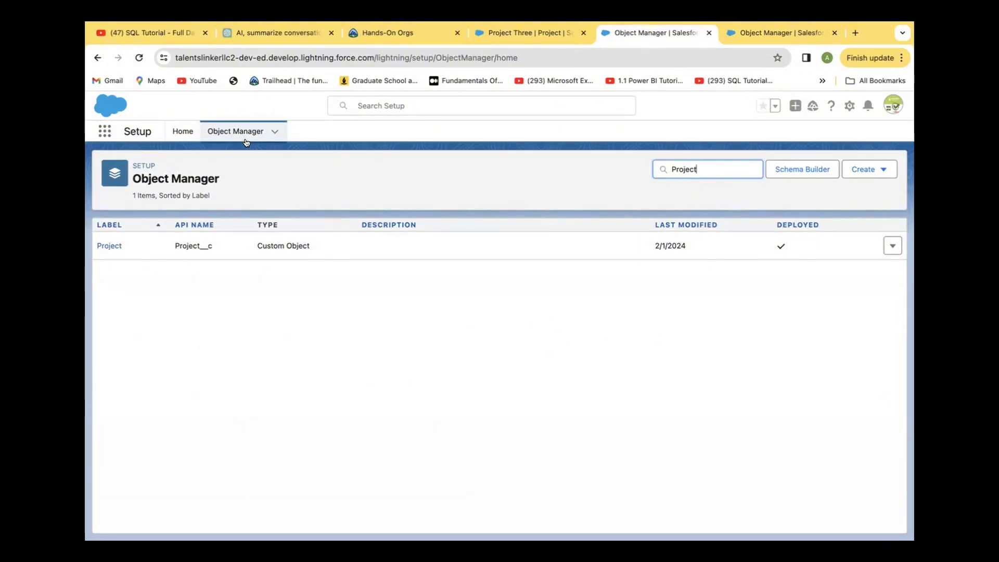
{"action": "left_click", "coordinate": [108, 246]}
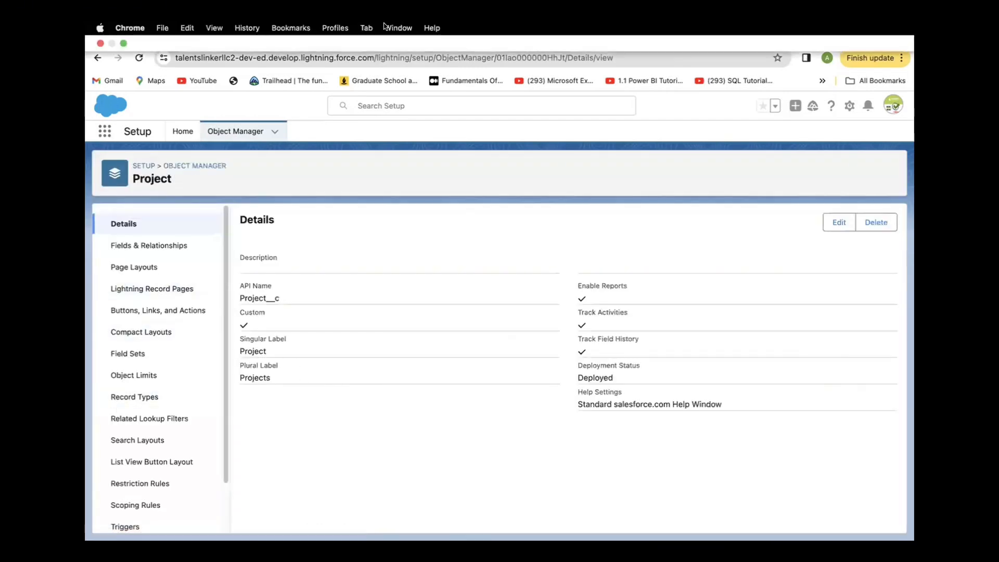
{"action": "left_click", "coordinate": [168, 248]}
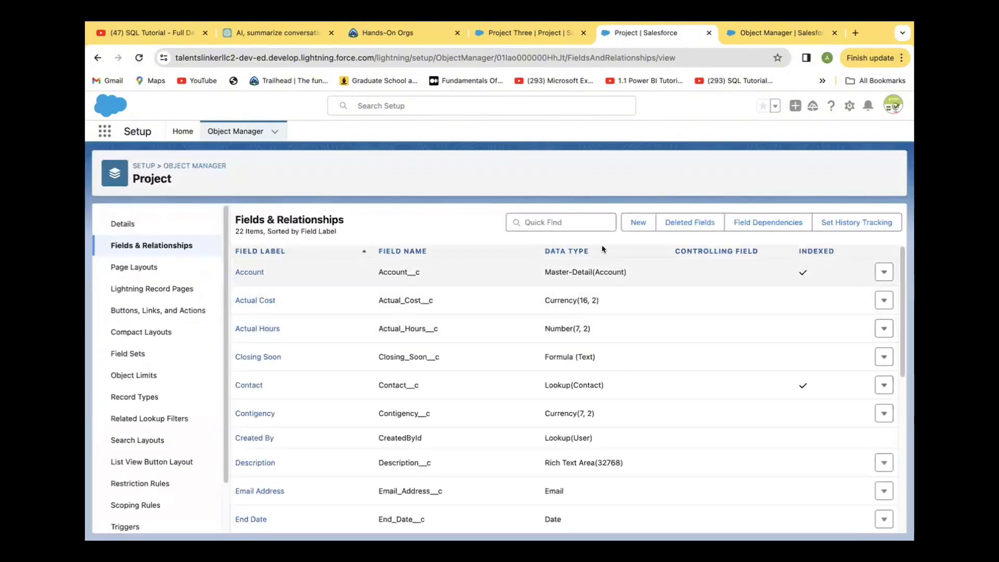
- Start a new custom field on the Project object with the Picklist data type
{"action": "left_click", "coordinate": [636, 223]}
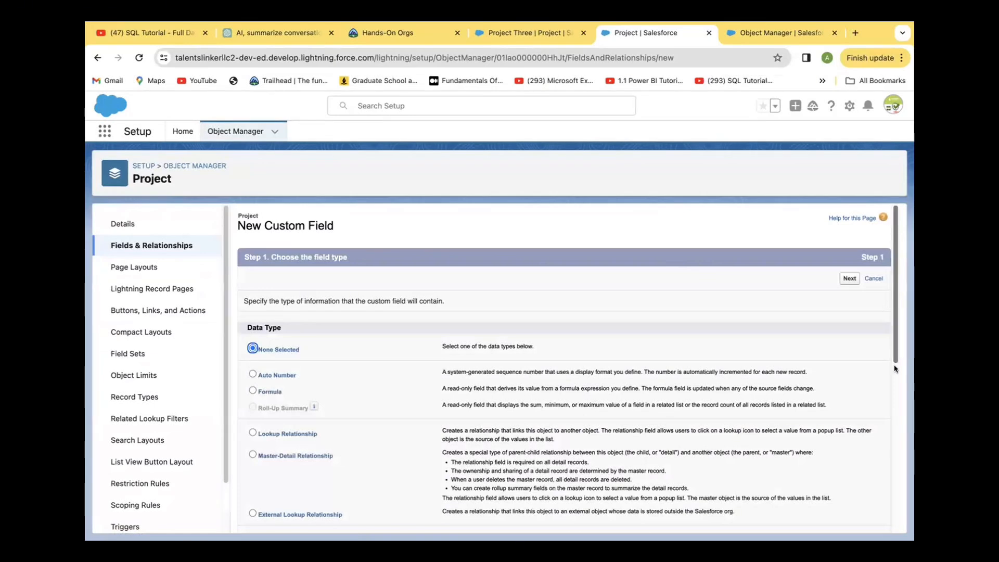
{"action": "scroll", "coordinate": [896, 356], "scroll_direction": "down", "scroll_amount": 5}
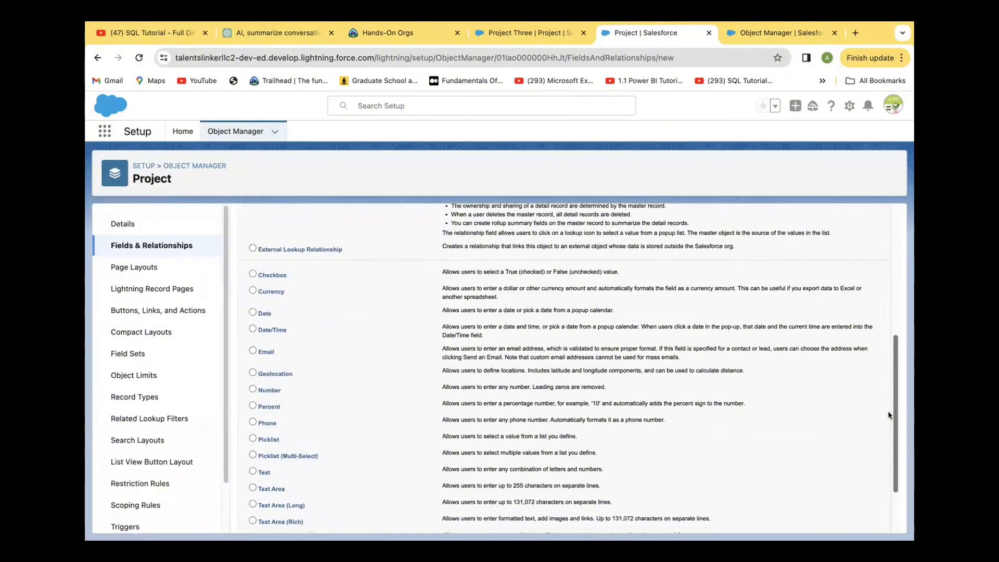
{"action": "left_click", "coordinate": [253, 438]}
{"action": "scroll", "coordinate": [894, 463], "scroll_direction": "down", "scroll_amount": 2}
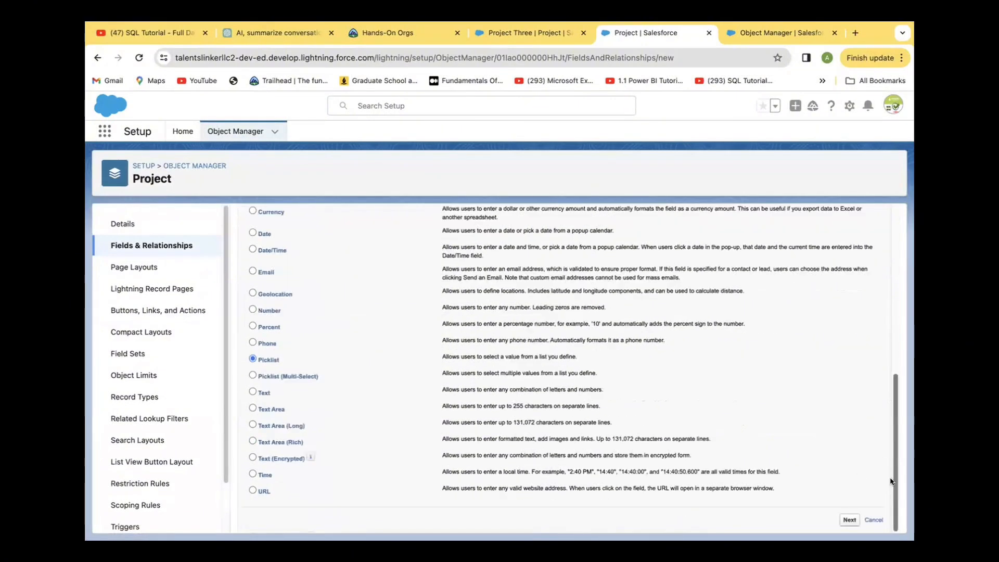
{"action": "left_click", "coordinate": [849, 520]}
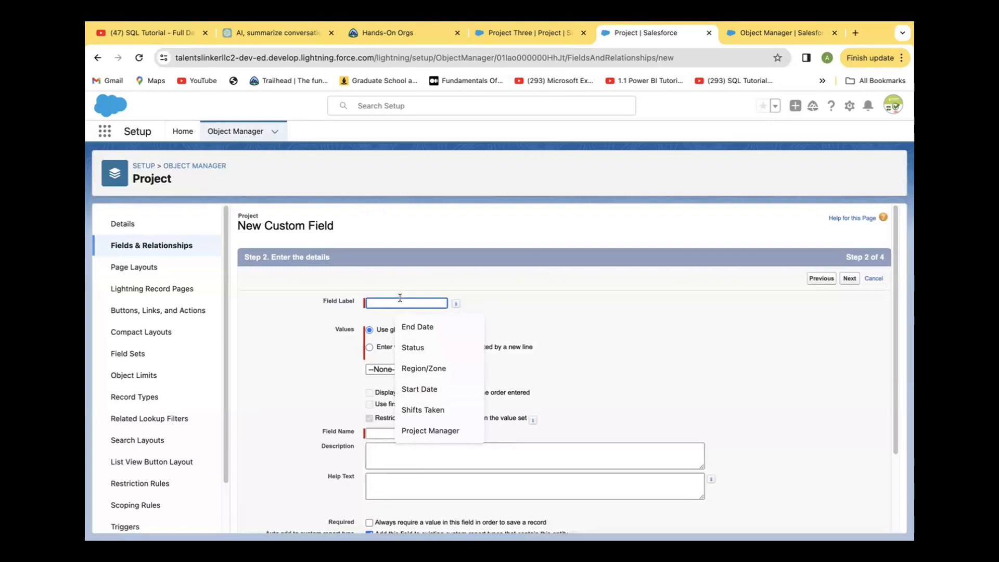
- Label the picklist field Installation Stage and choose to enter its own values, one per line
{"action": "type", "text": "Instak"}
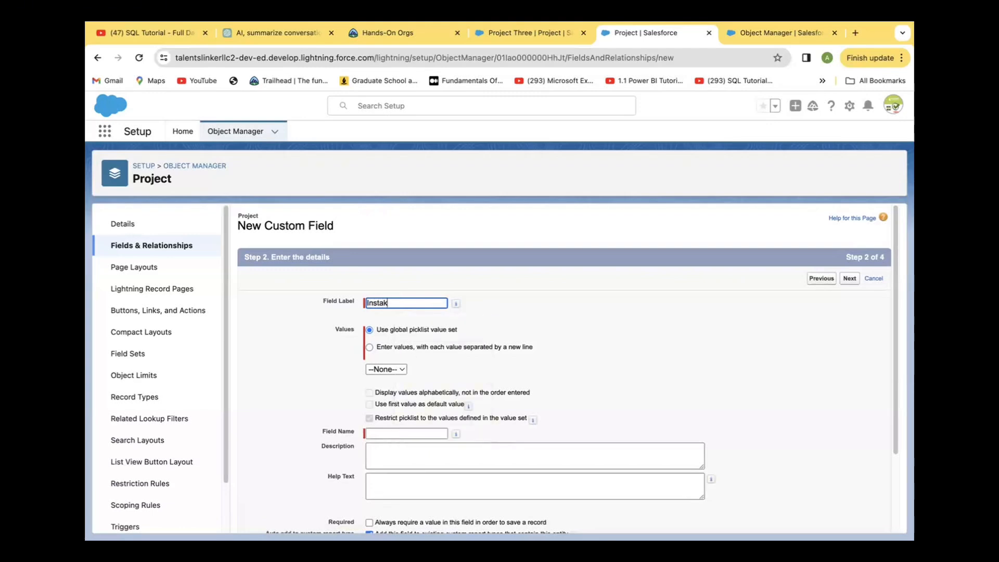
{"action": "key", "text": "BackSpace"}
{"action": "key", "text": "BackSpace"}
{"action": "type", "text": "all"}
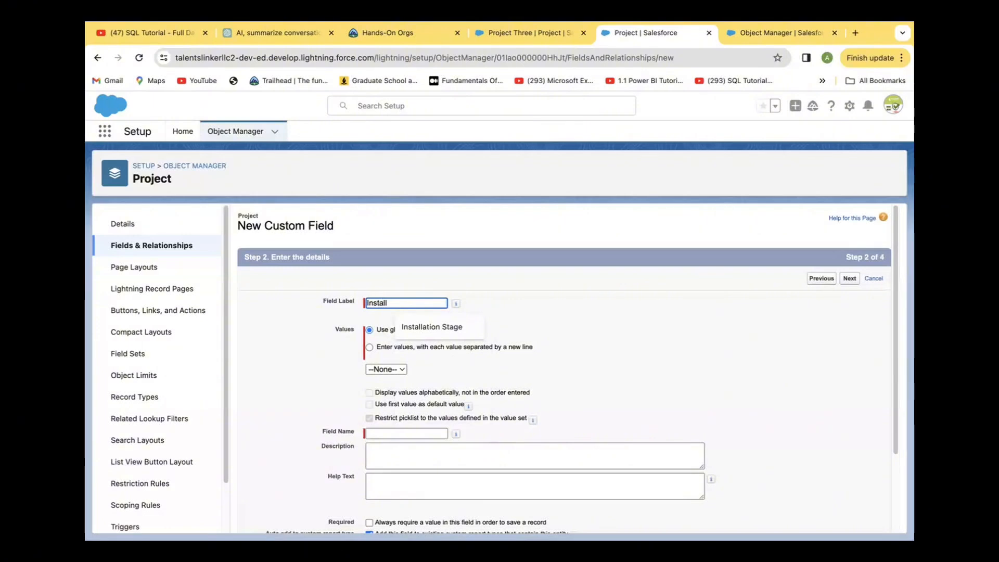
{"action": "left_click", "coordinate": [421, 327]}
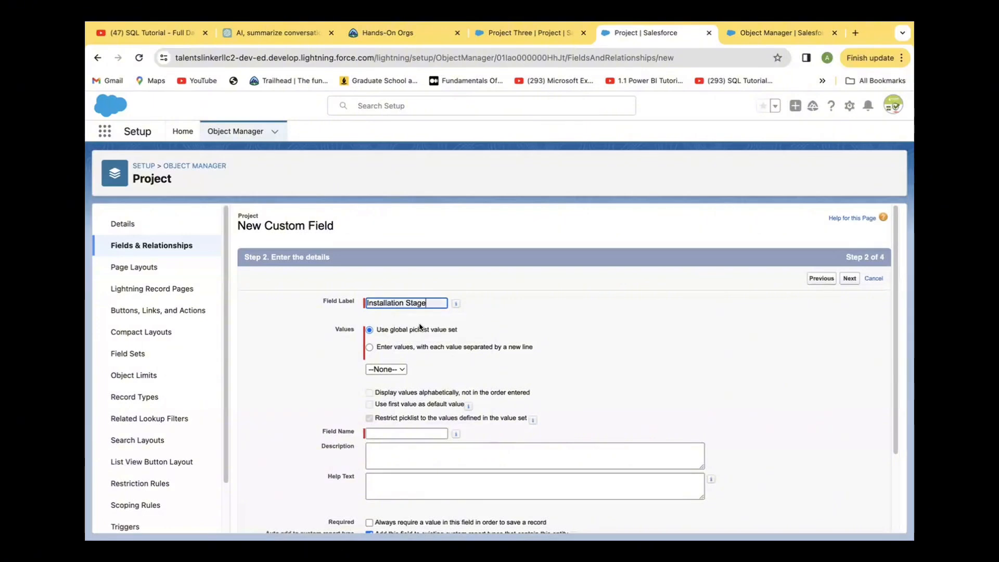
{"action": "left_click", "coordinate": [369, 347]}
- Enter Site Assessment and Proposal and Quotation as the first two picklist values
{"action": "left_click", "coordinate": [378, 379]}
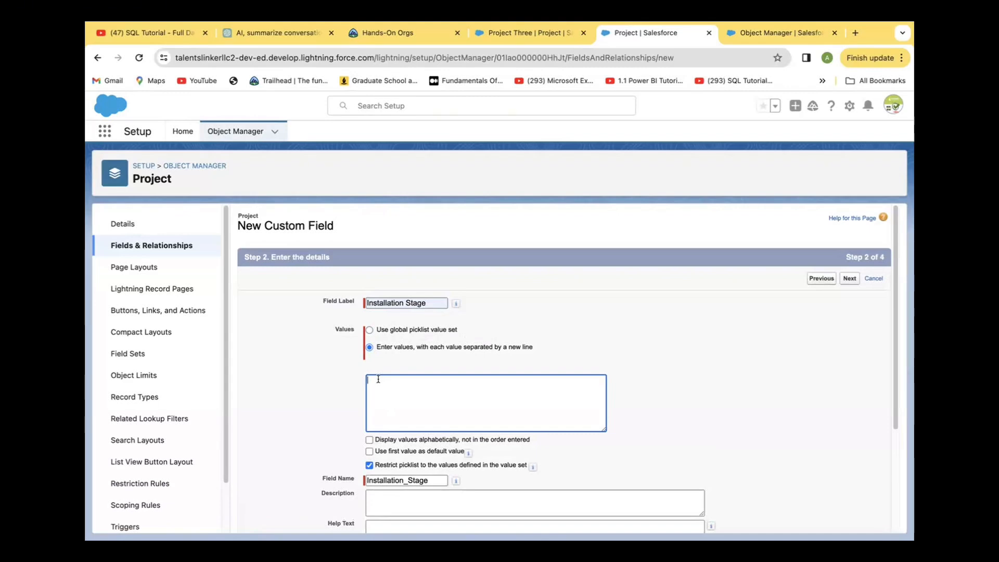
{"action": "type", "text": "S"}
{"action": "type", "text": "ite "}
{"action": "type", "text": "Asses"}
{"action": "type", "text": "s"}
{"action": "type", "text": "ment"}
{"action": "type", "text": "Pro"}
{"action": "type", "text": "posal"}
{"action": "type", "text": " and"}
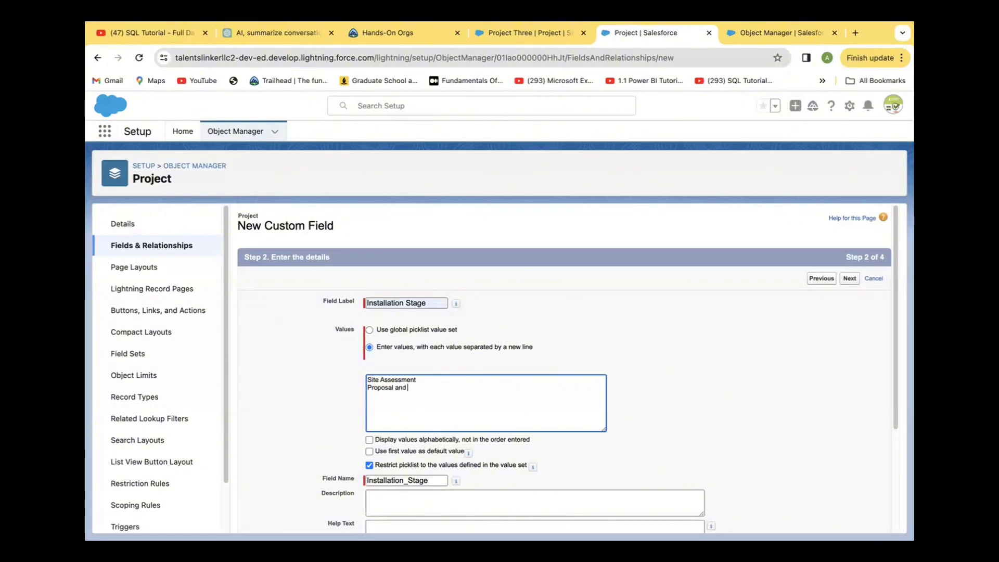
{"action": "type", "text": " Q"}
{"action": "type", "text": "uotat"}
{"action": "type", "text": "ion"}
- Add the picklist values Contract Signing and System Design on separate lines
{"action": "type", "text": "C"}
{"action": "type", "text": "ontract"}
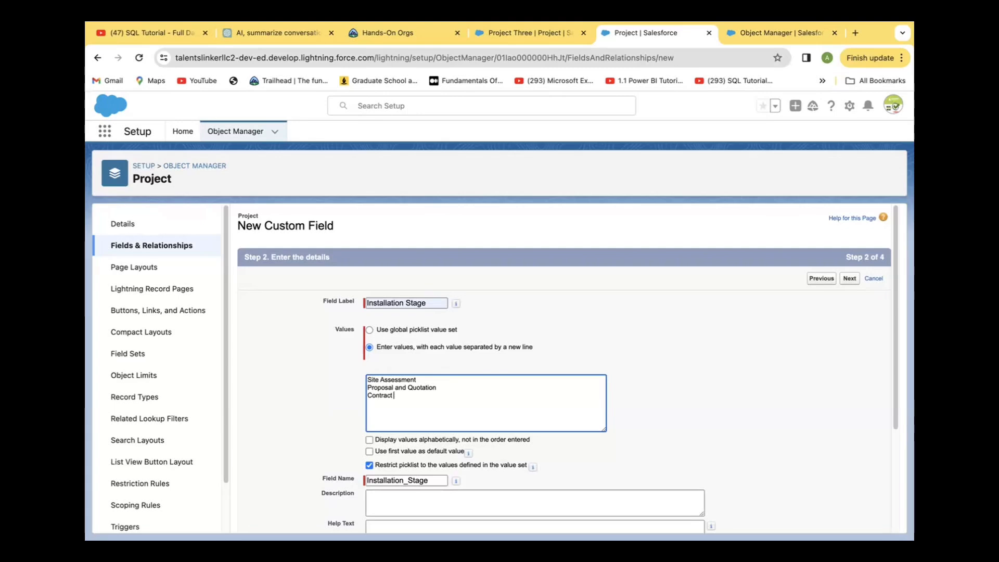
{"action": "type", "text": " S"}
{"action": "type", "text": "igning"}
{"action": "type", "text": "Syste"}
{"action": "type", "text": "m "}
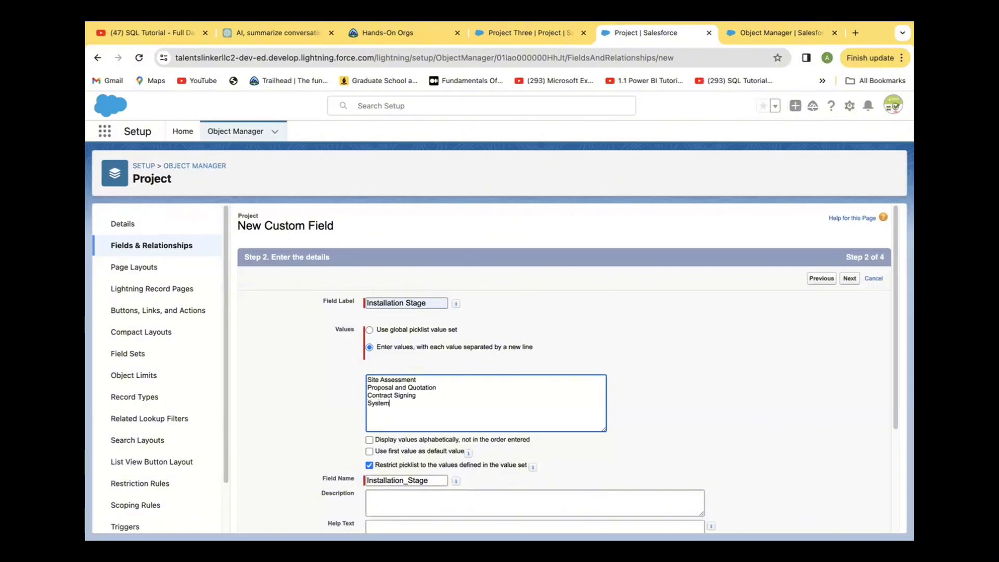
{"action": "type", "text": "Design"}
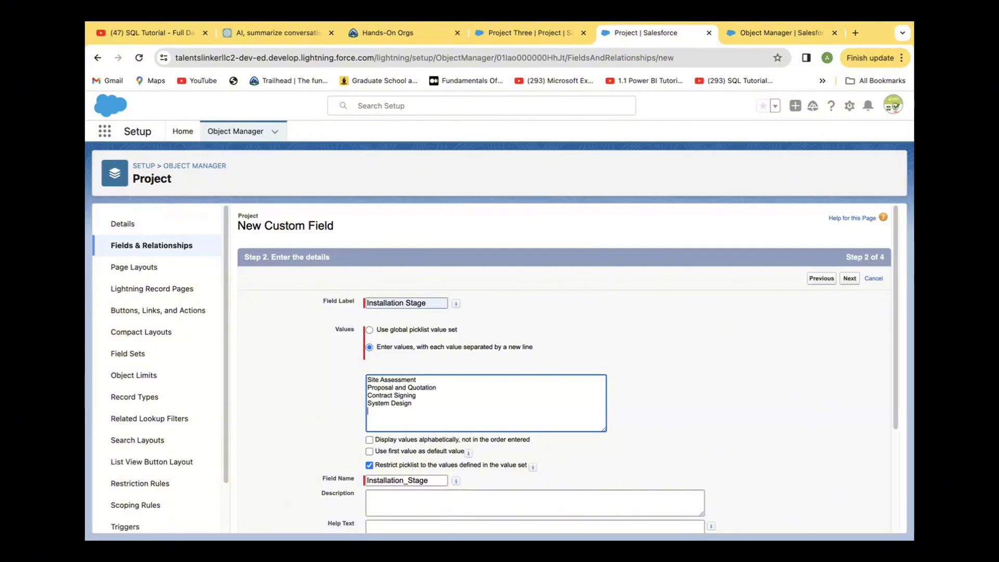
- Add the picklist values Installation and Construction and Quality Assurance on separate lines
{"action": "type", "text": "Installatgion and Cob"}
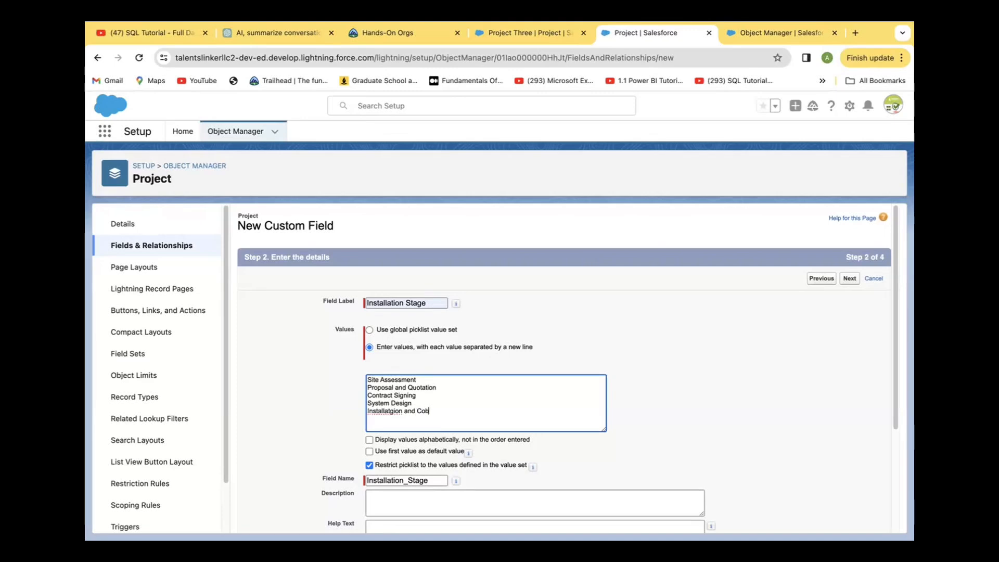
{"action": "key", "text": "BackSpace"}
{"action": "type", "text": "nstruction"}
{"action": "key", "text": "BackSpace"}
{"action": "type", "text": "Quality"}
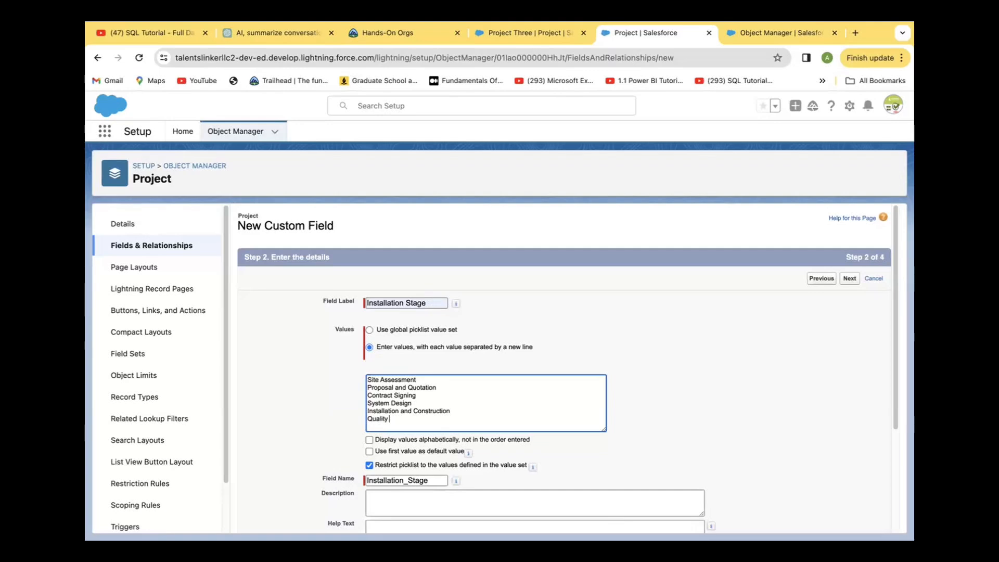
{"action": "type", "text": " Assurance"}
{"action": "key", "text": "Return"}
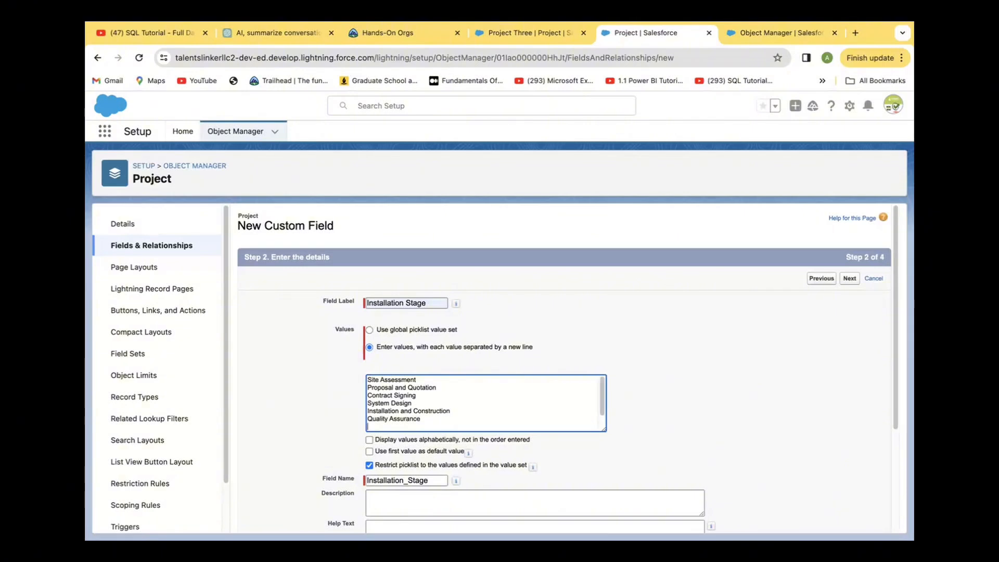
- Add Client Training and Commission as the last picklist values
{"action": "type", "text": "Client Training"}
{"action": "key", "text": "Return"}
{"action": "type", "text": "C"}
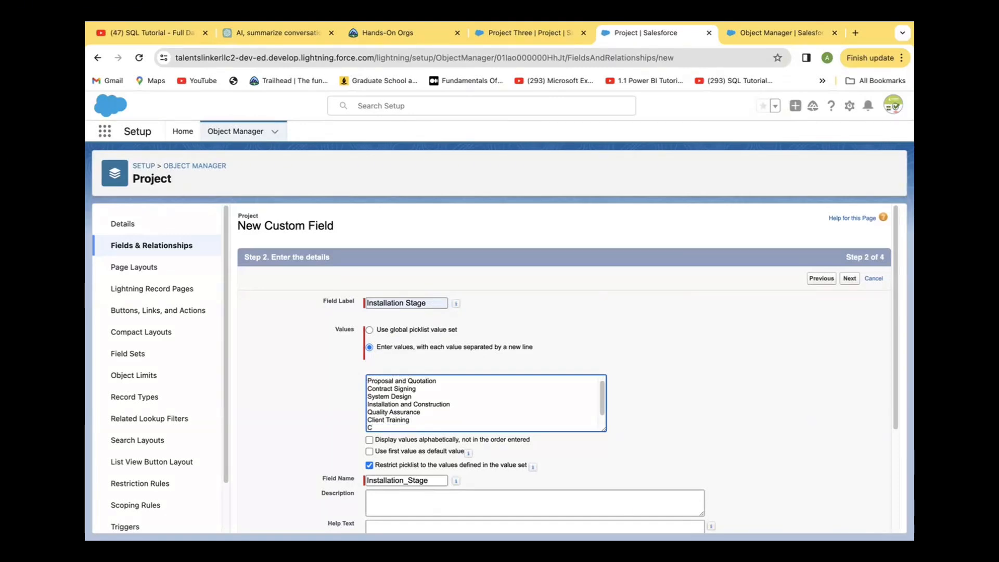
{"action": "type", "text": "ommission"}
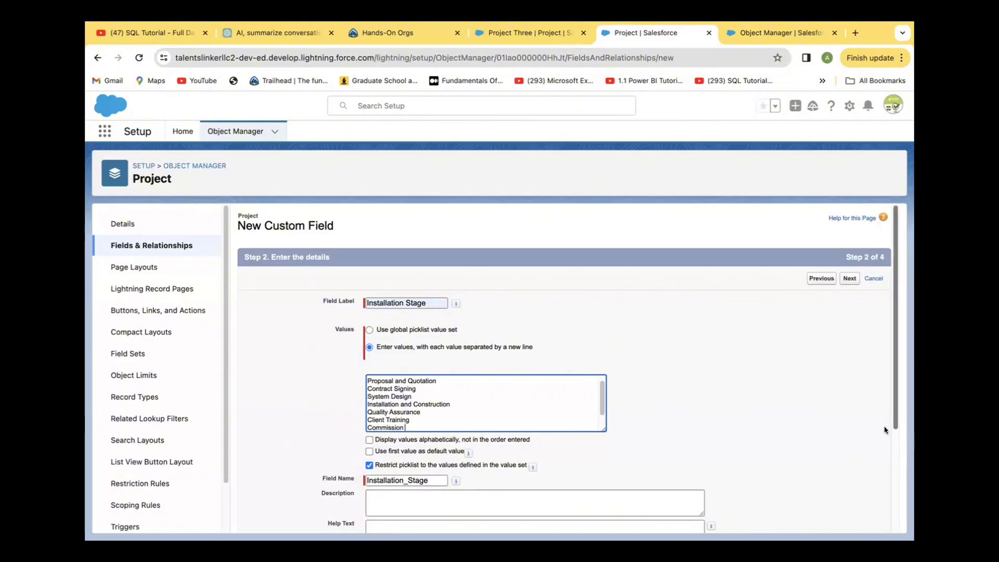
{"action": "left_click", "coordinate": [778, 440]}
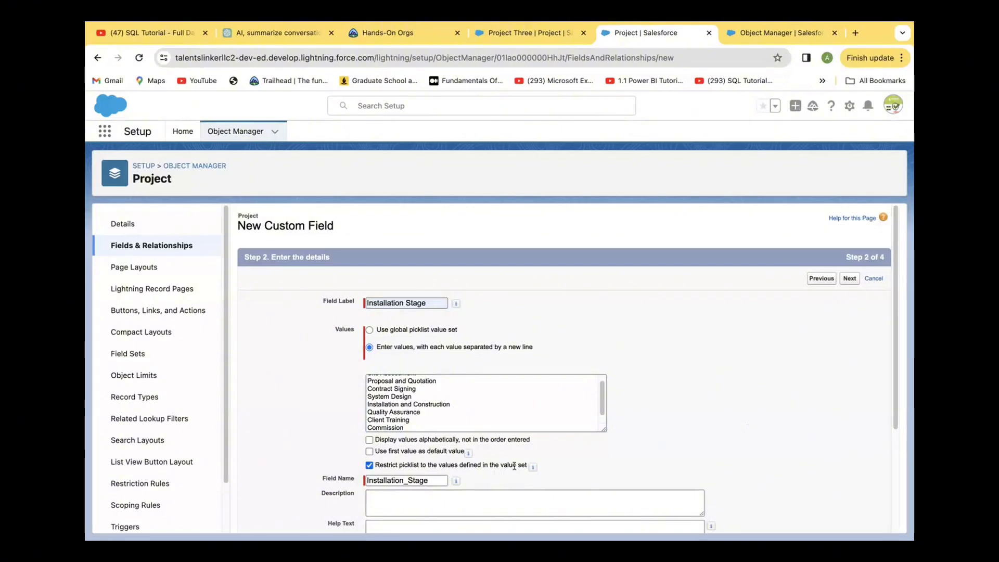
{"action": "mouse_move", "coordinate": [467, 453]}
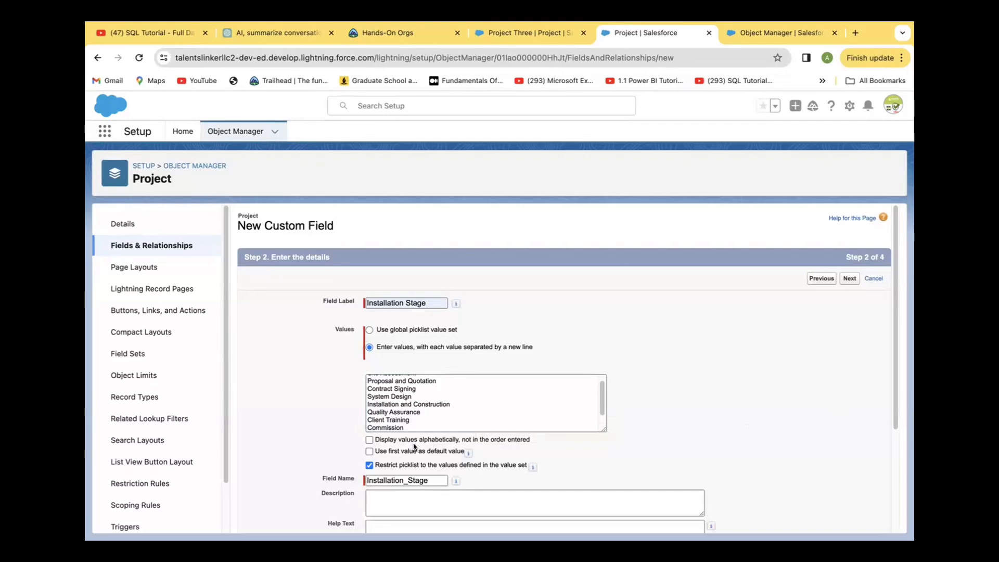
{"action": "left_click", "coordinate": [369, 451]}
{"action": "left_click", "coordinate": [368, 452]}
- Save the Installation Stage field with the default field-level security and Project Layout, continuing to another new custom field
{"action": "scroll", "coordinate": [893, 420], "scroll_direction": "down", "scroll_amount": 3}
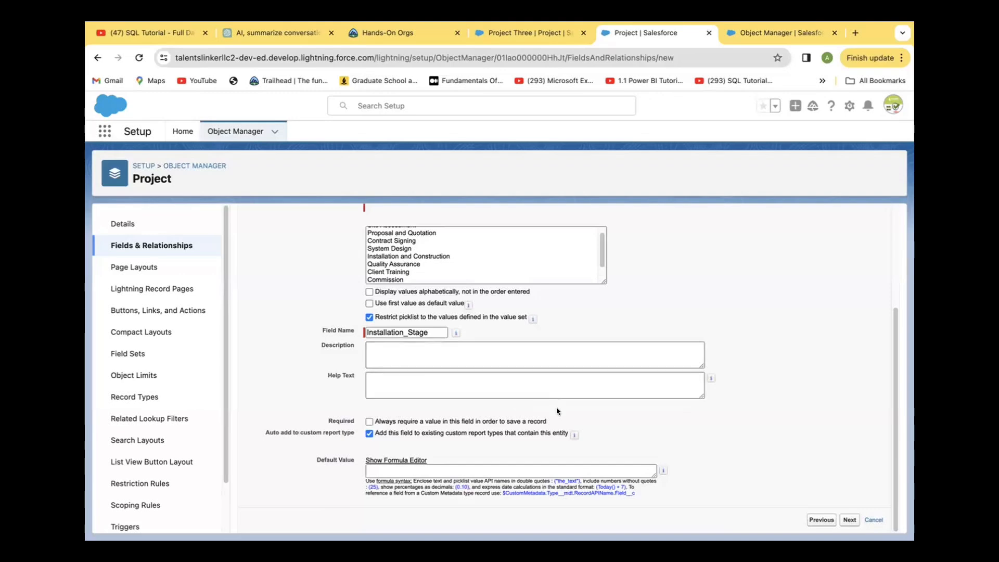
{"action": "left_click", "coordinate": [849, 520]}
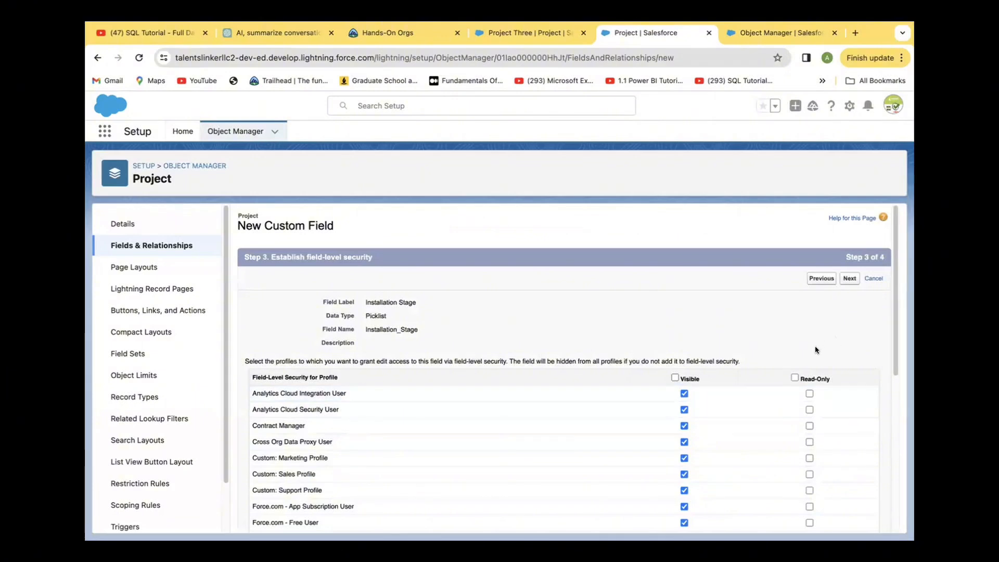
{"action": "scroll", "coordinate": [894, 372], "scroll_direction": "down", "scroll_amount": 6}
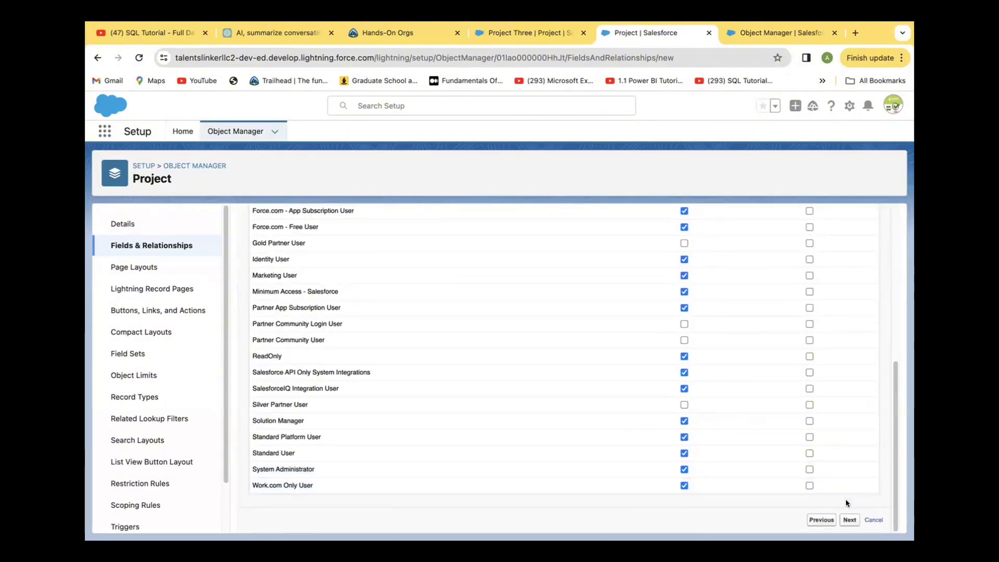
{"action": "left_click", "coordinate": [849, 520]}
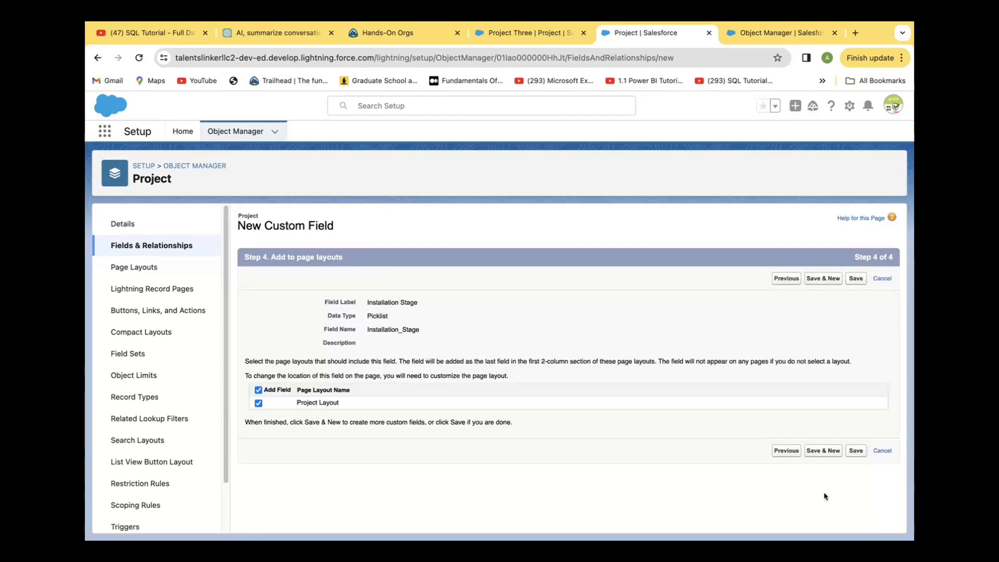
{"action": "left_click", "coordinate": [815, 452]}
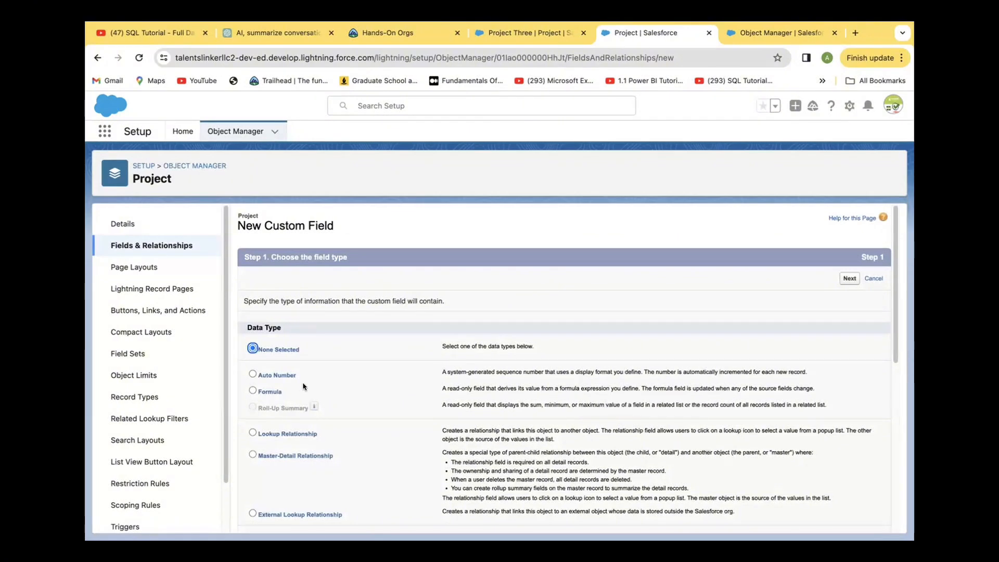
- Open the Project object's record types and start creating a new record type
{"action": "left_click_drag", "start_coordinate": [225, 463], "coordinate": [225, 507]}
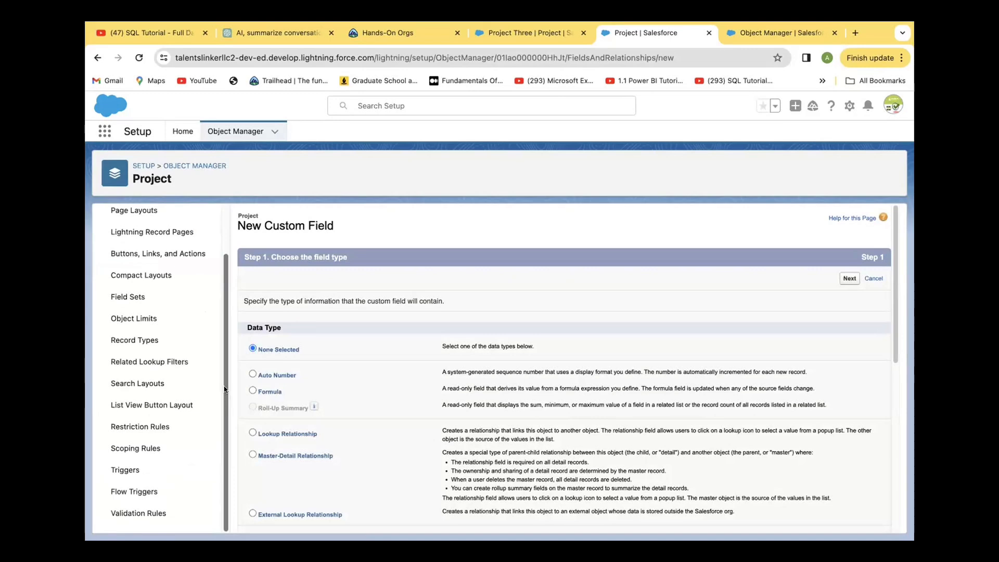
{"action": "left_click_drag", "start_coordinate": [225, 389], "coordinate": [225, 342]}
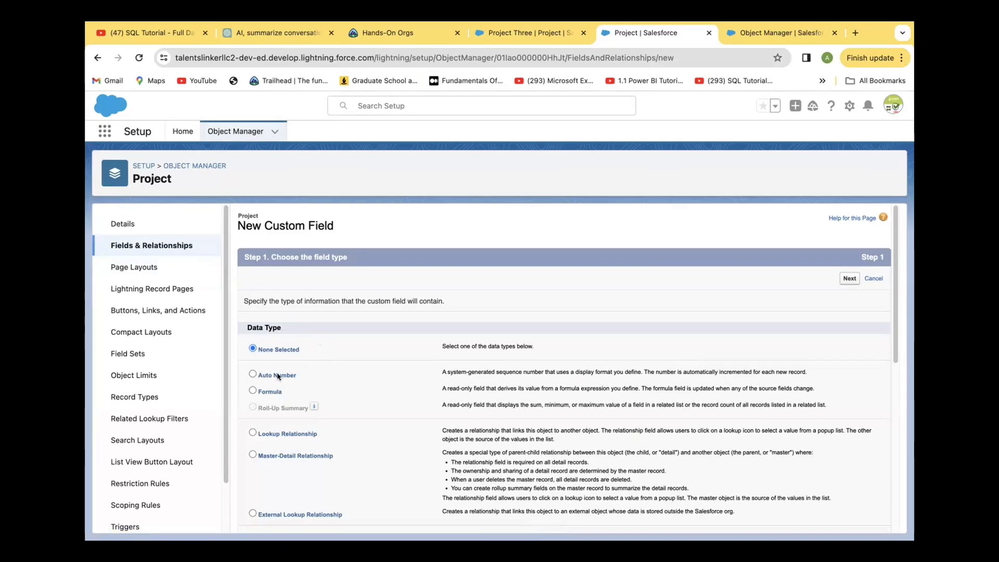
{"action": "left_click", "coordinate": [134, 398]}
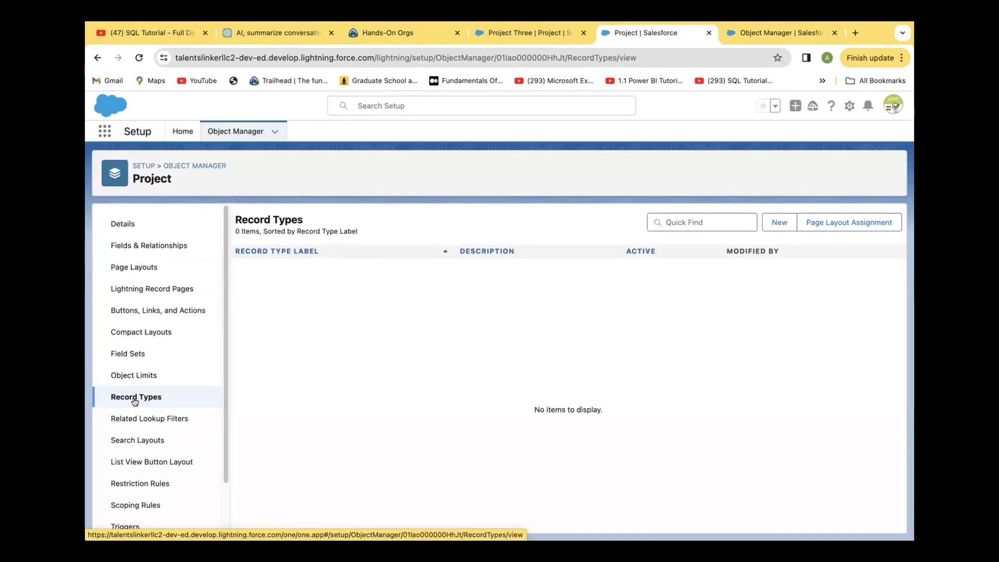
{"action": "left_click", "coordinate": [776, 223]}
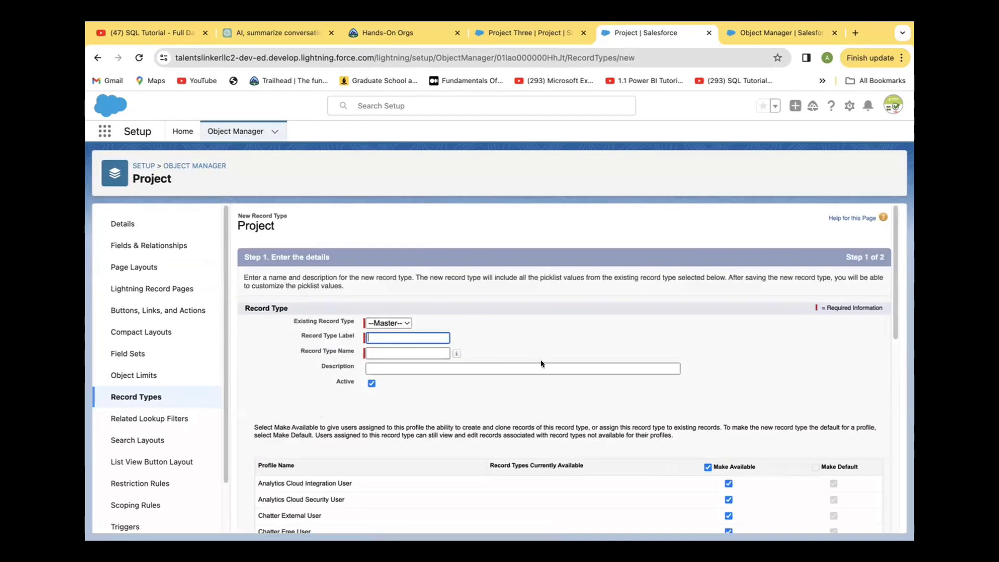
- Base the new record type on Master and set both its label and name to Production
{"action": "left_click", "coordinate": [405, 324]}
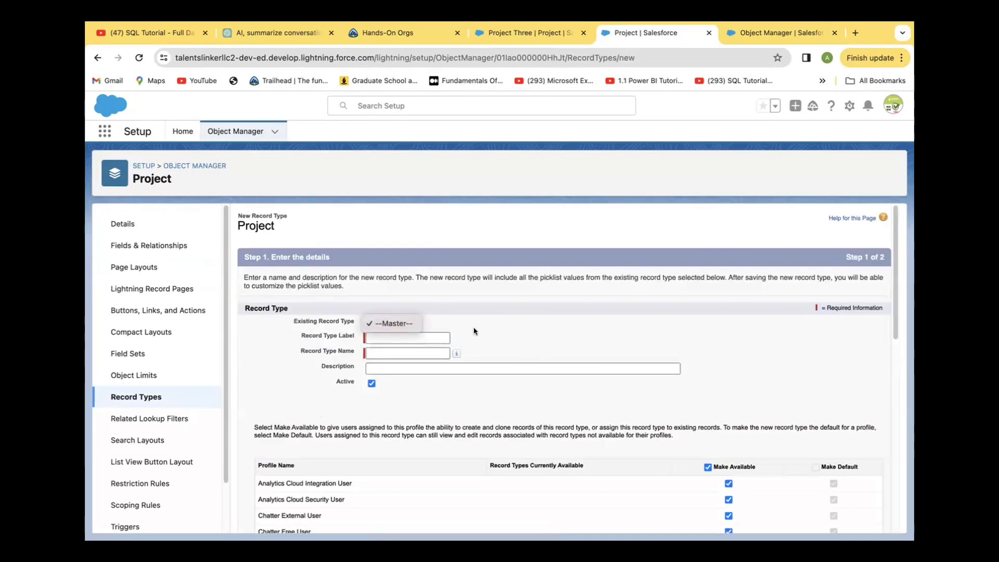
{"action": "left_click", "coordinate": [506, 320]}
{"action": "left_click", "coordinate": [382, 338]}
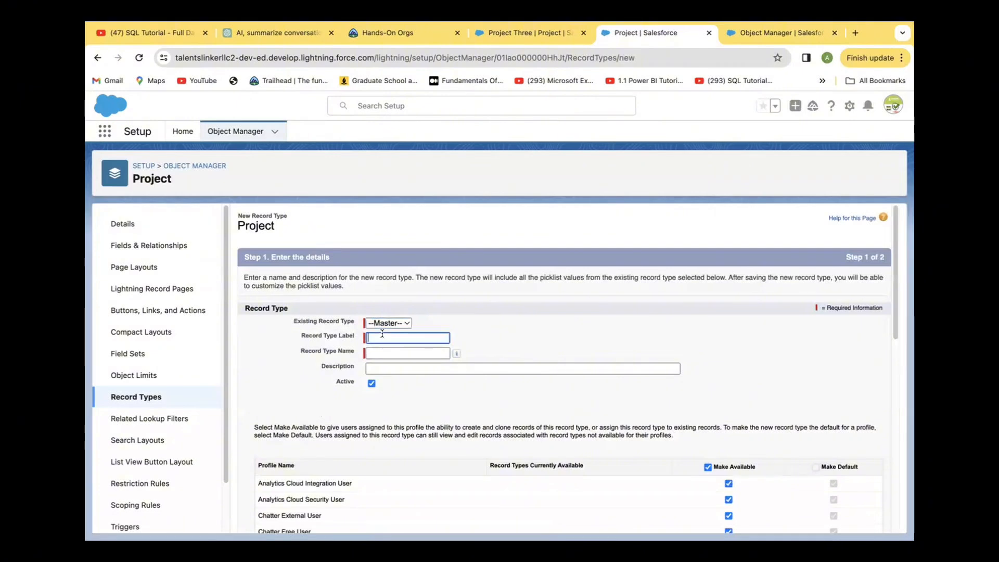
{"action": "type", "text": "Produ"}
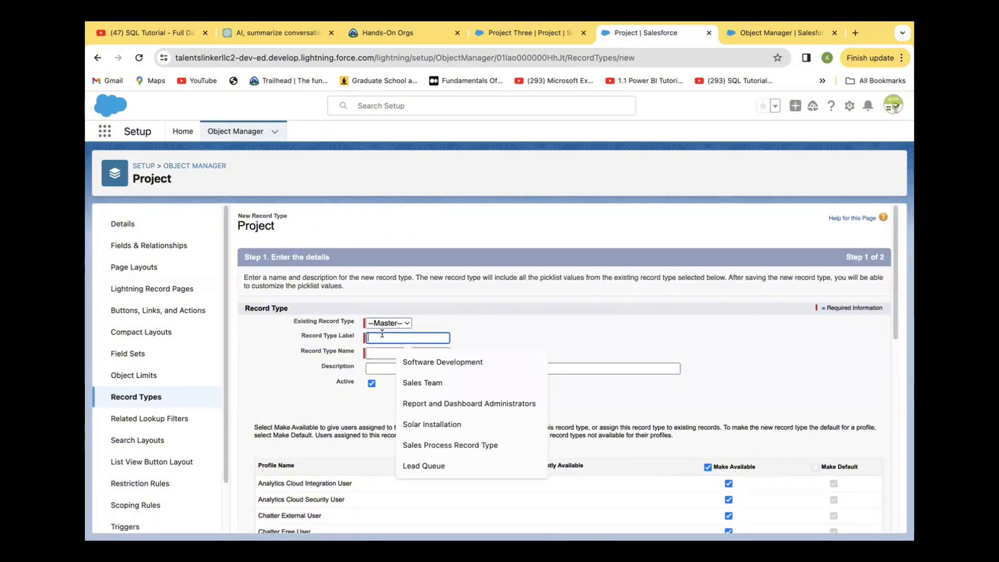
{"action": "type", "text": "ction"}
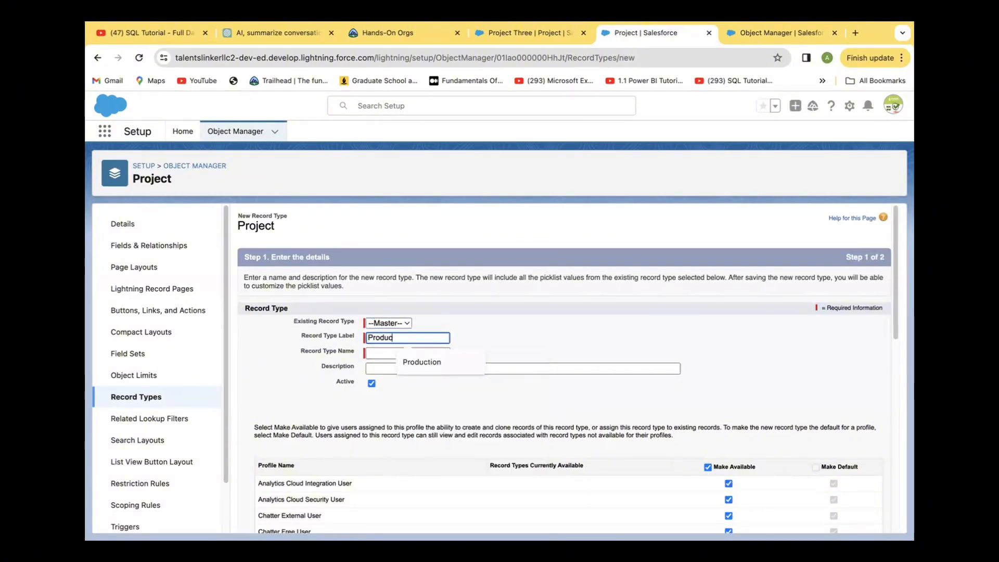
{"action": "left_click", "coordinate": [387, 352]}
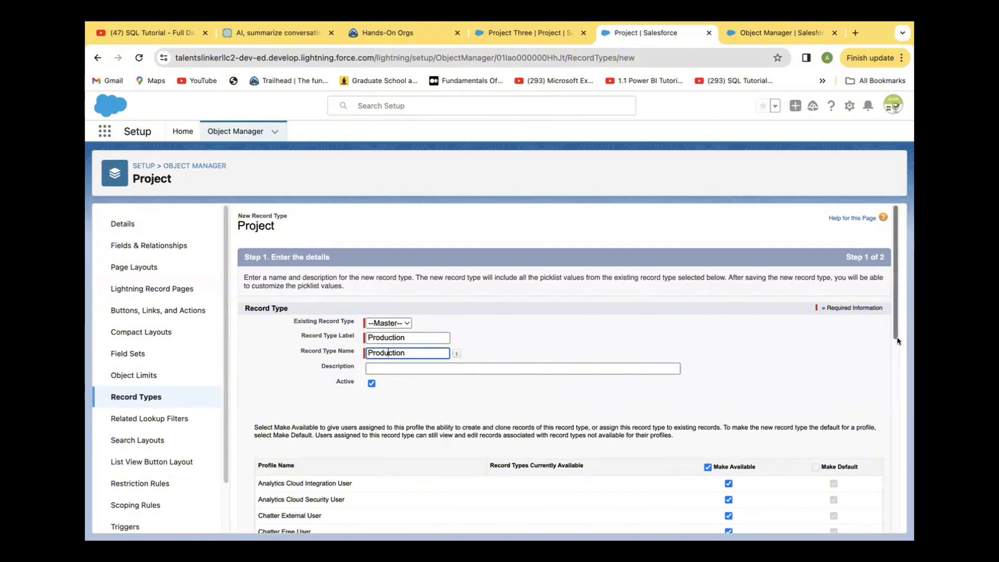
{"action": "left_click_drag", "start_coordinate": [894, 336], "coordinate": [894, 528]}
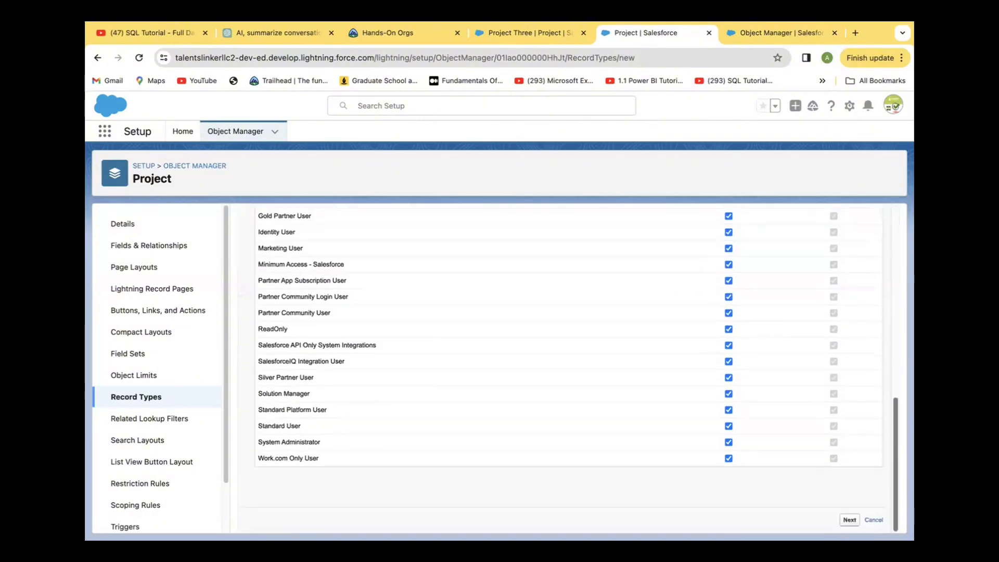
{"action": "left_click", "coordinate": [848, 520]}
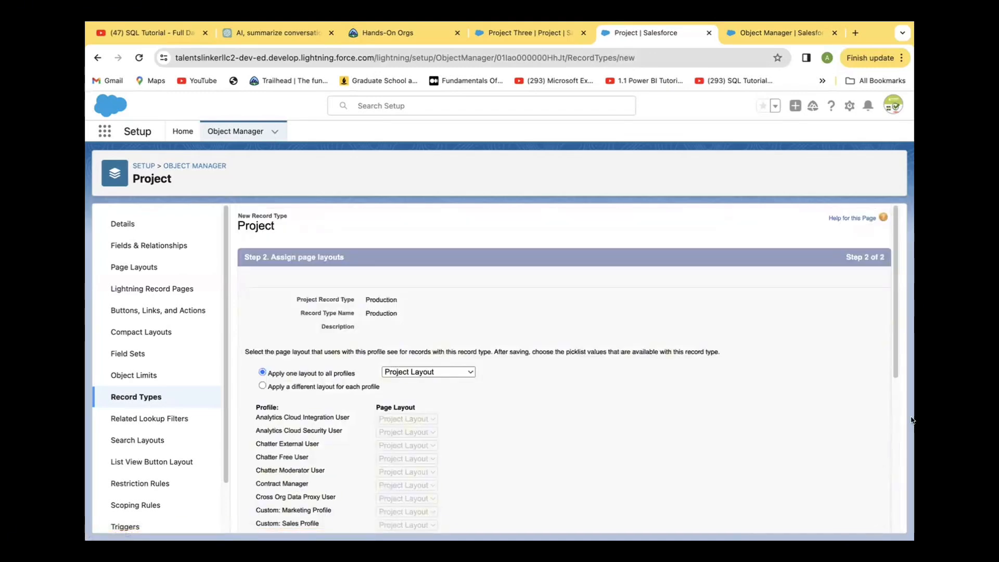
{"action": "left_click_drag", "start_coordinate": [895, 385], "coordinate": [898, 495]}
{"action": "left_click", "coordinate": [775, 523]}
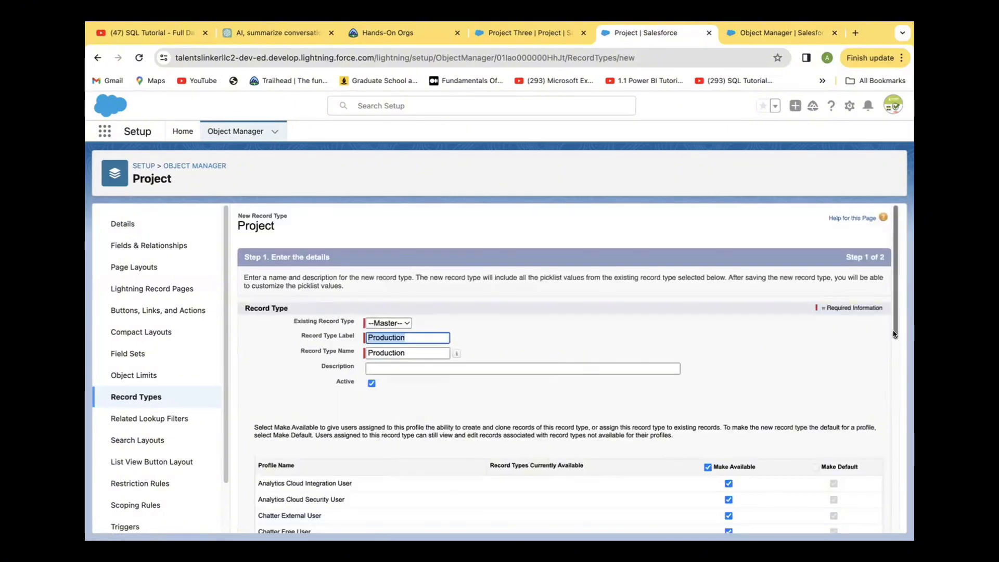
- Make the Production record type unavailable to the Marketing User, Chatter Free User and Chatter External User profiles
{"action": "scroll", "coordinate": [894, 335], "scroll_direction": "down", "scroll_amount": 4}
{"action": "scroll", "coordinate": [894, 341], "scroll_direction": "up", "scroll_amount": 1}
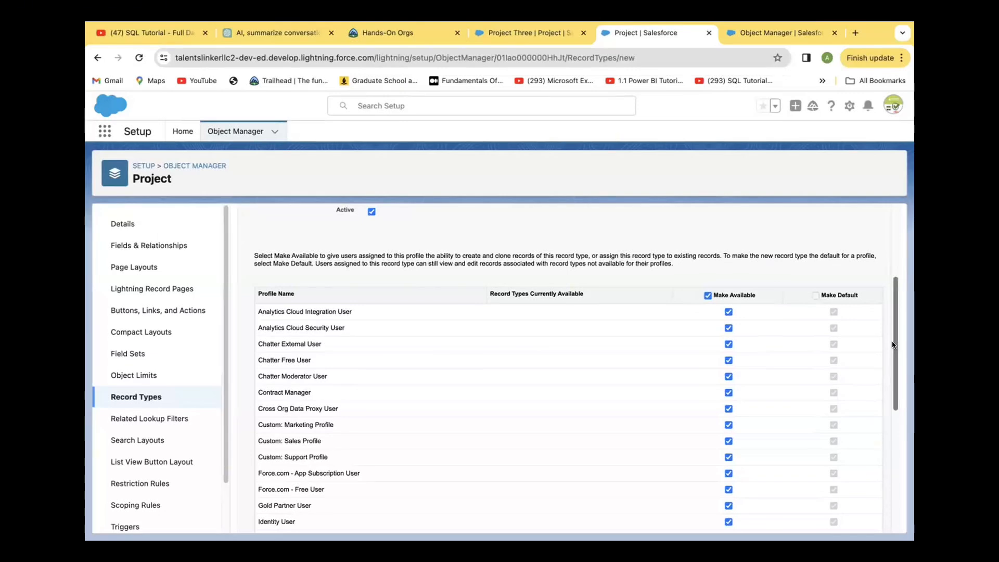
{"action": "left_click_drag", "start_coordinate": [893, 344], "coordinate": [892, 364]}
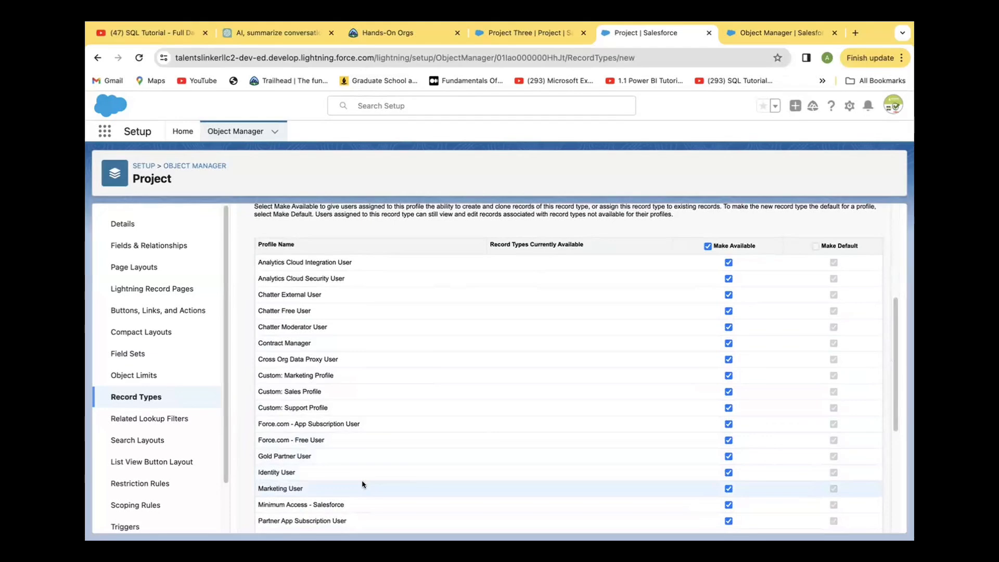
{"action": "left_click", "coordinate": [729, 489]}
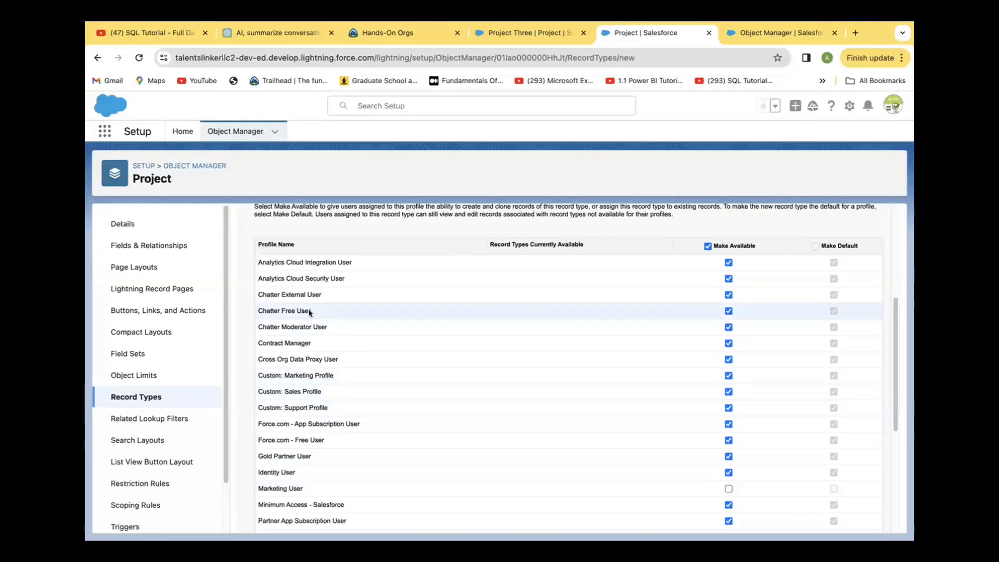
{"action": "left_click", "coordinate": [728, 310]}
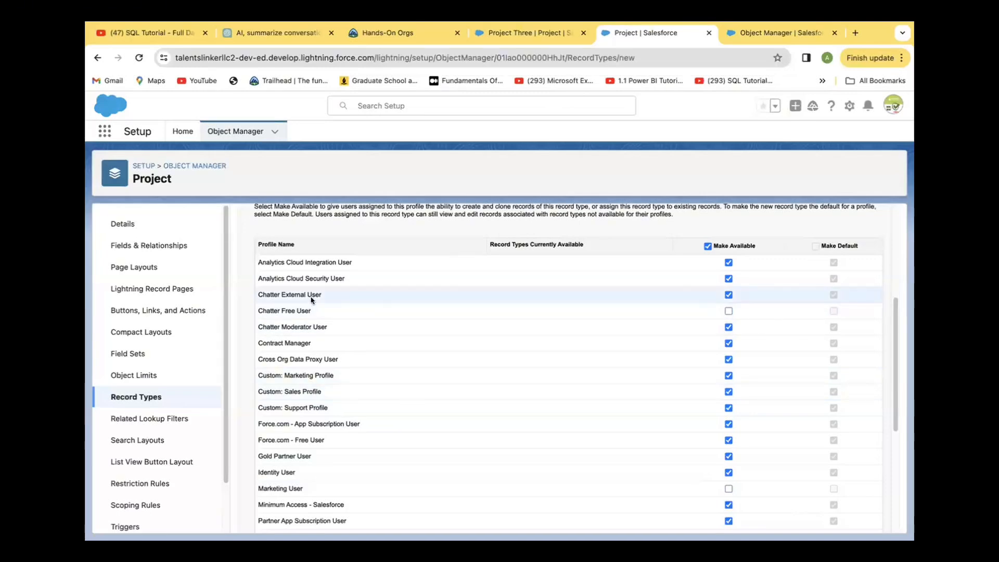
{"action": "left_click", "coordinate": [728, 296]}
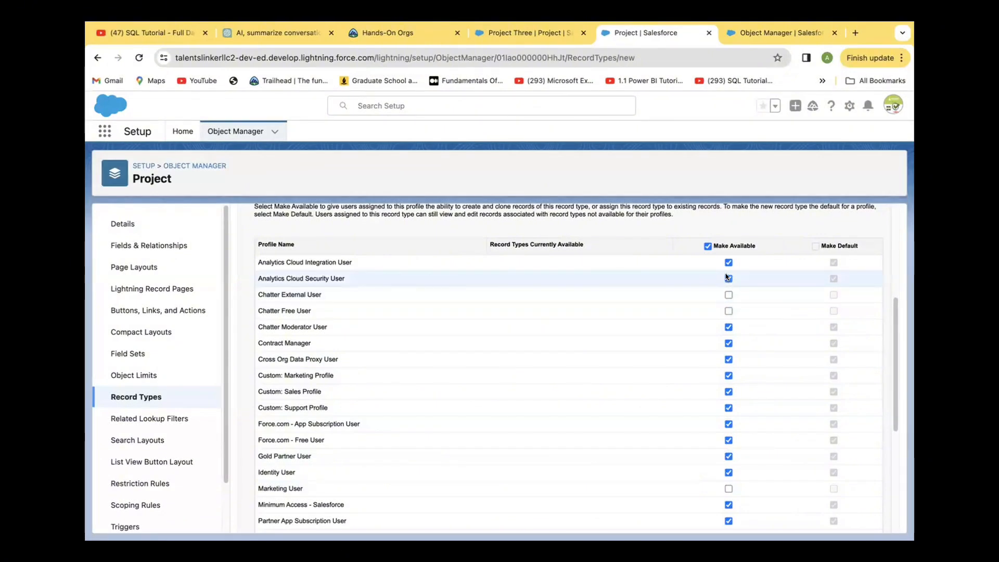
{"action": "left_click", "coordinate": [728, 278]}
{"action": "left_click", "coordinate": [727, 278]}
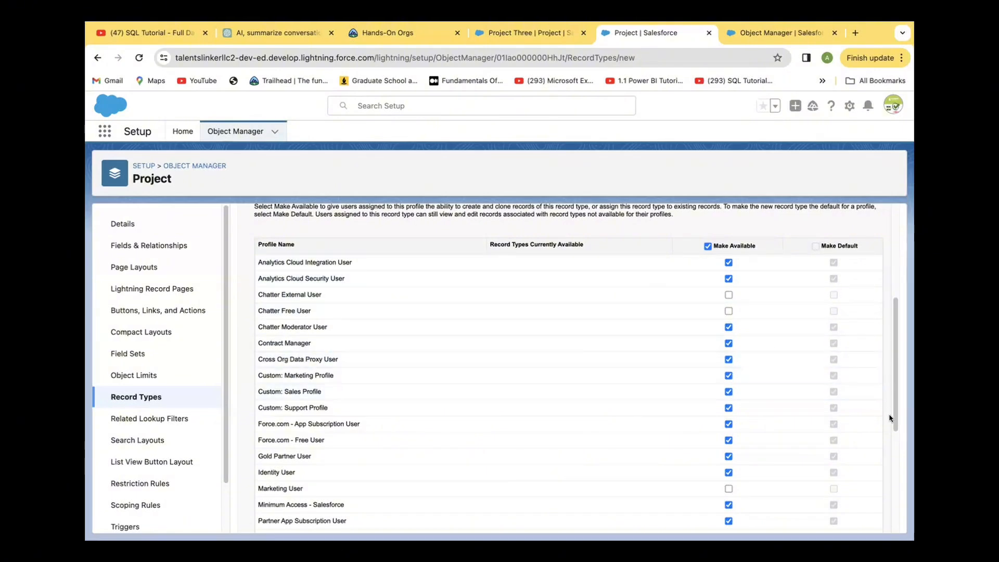
- Apply Project Layout to all profiles and save the Production record type, continuing to another new record type
{"action": "scroll", "coordinate": [890, 418], "scroll_direction": "down", "scroll_amount": 5}
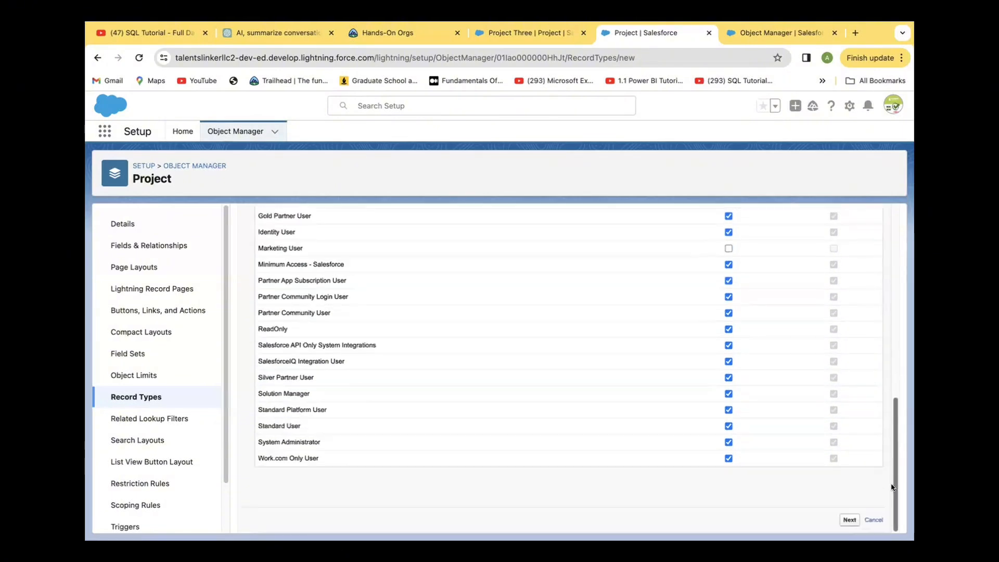
{"action": "left_click", "coordinate": [845, 520]}
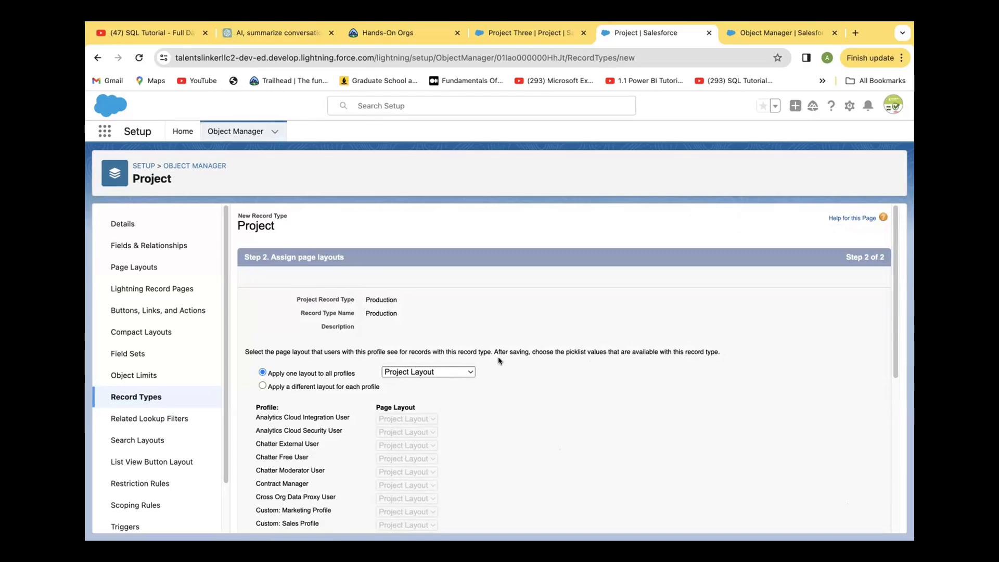
{"action": "left_click", "coordinate": [473, 372]}
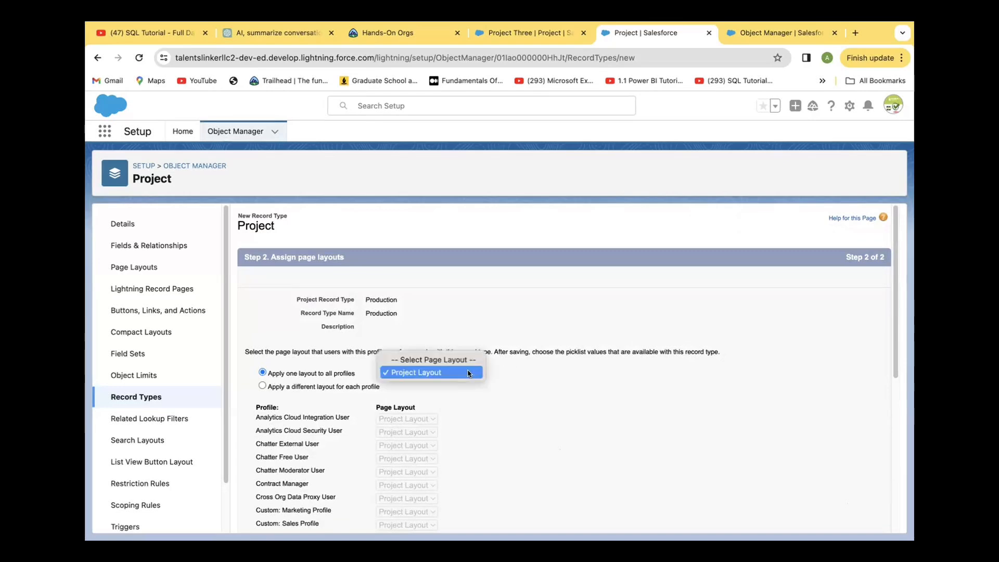
{"action": "left_click", "coordinate": [439, 371]}
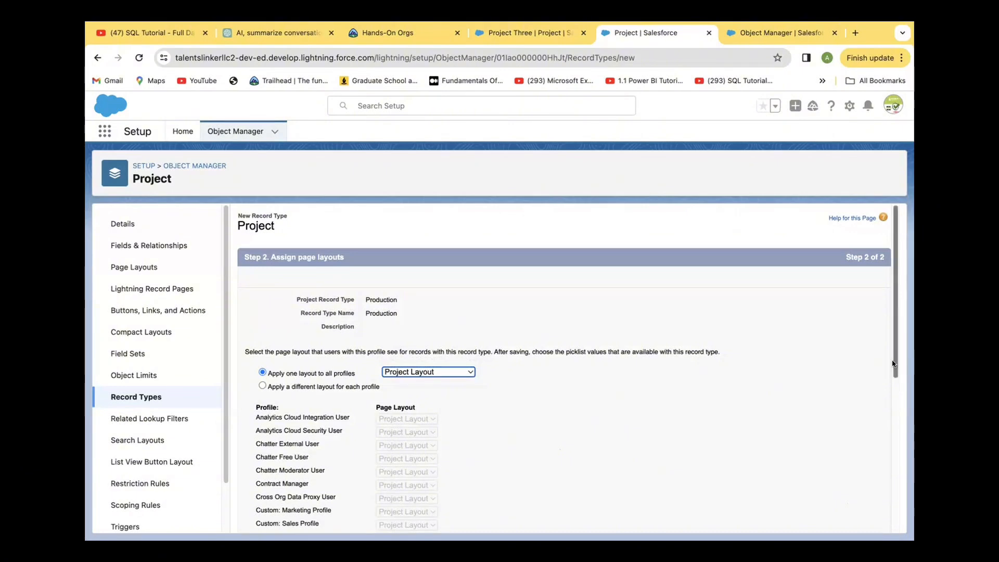
{"action": "scroll", "coordinate": [890, 370], "scroll_direction": "down", "scroll_amount": 10}
{"action": "scroll", "coordinate": [884, 383], "scroll_direction": "up", "scroll_amount": 6}
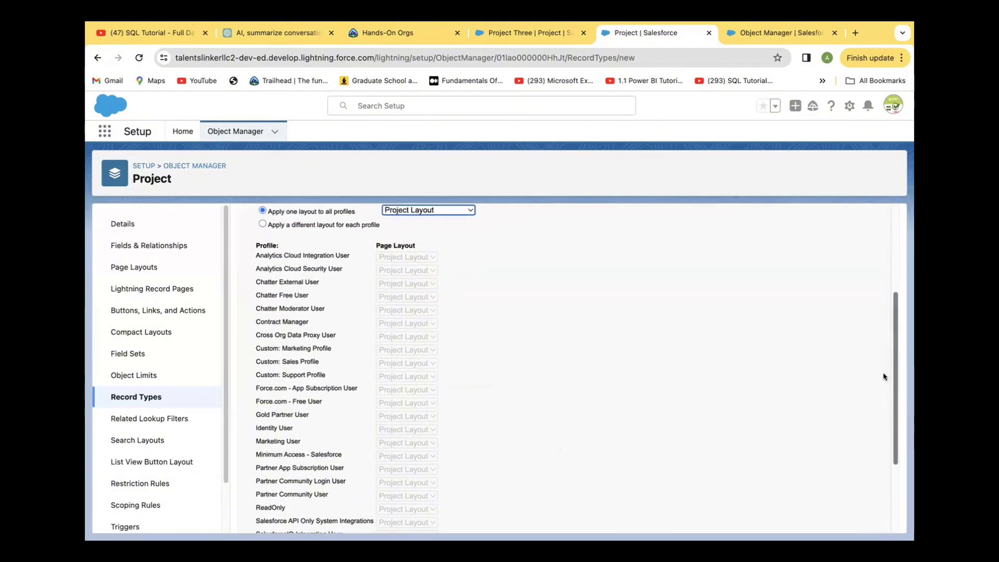
{"action": "scroll", "coordinate": [883, 370], "scroll_direction": "up", "scroll_amount": 2}
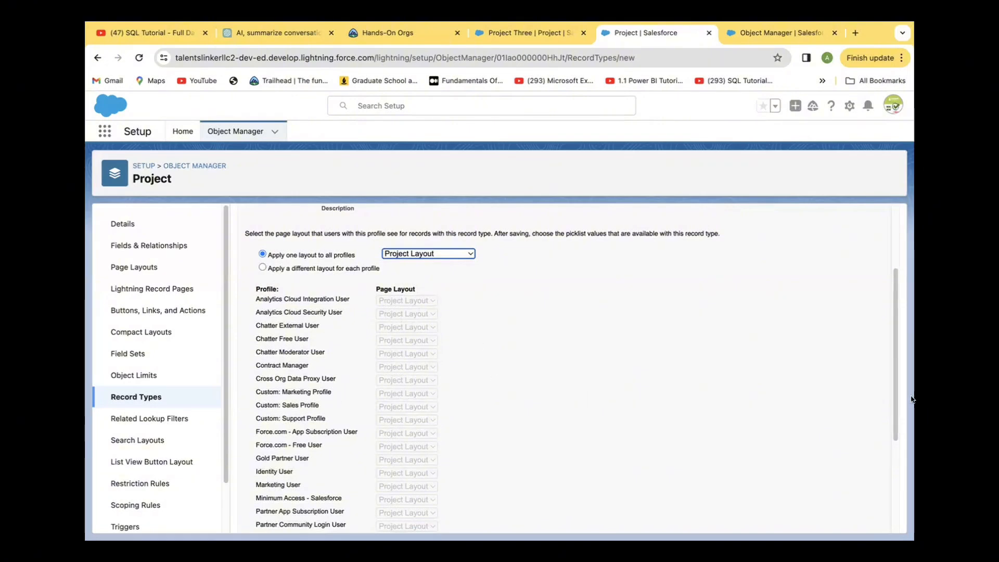
{"action": "scroll", "coordinate": [895, 435], "scroll_direction": "down", "scroll_amount": 5}
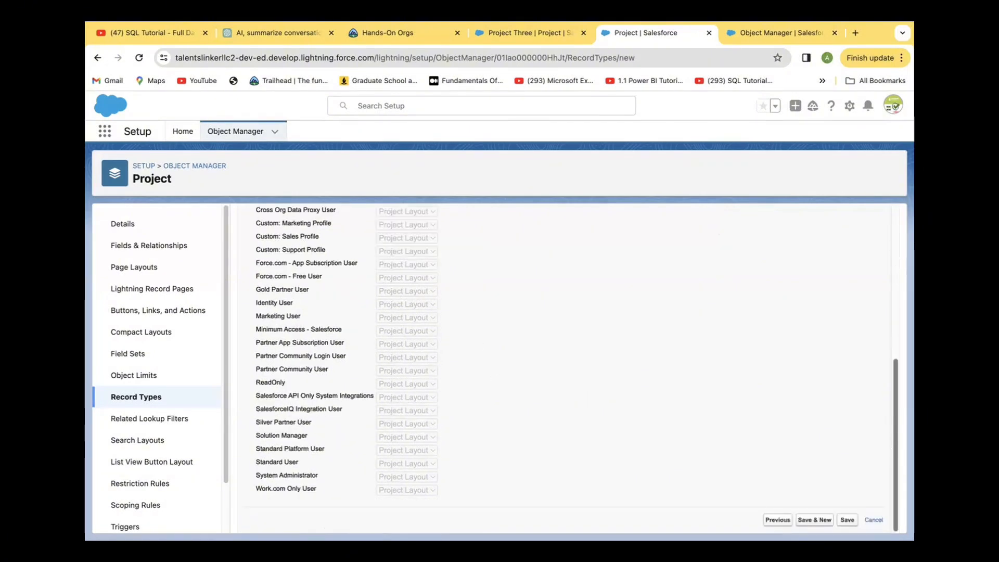
{"action": "left_click", "coordinate": [813, 520]}
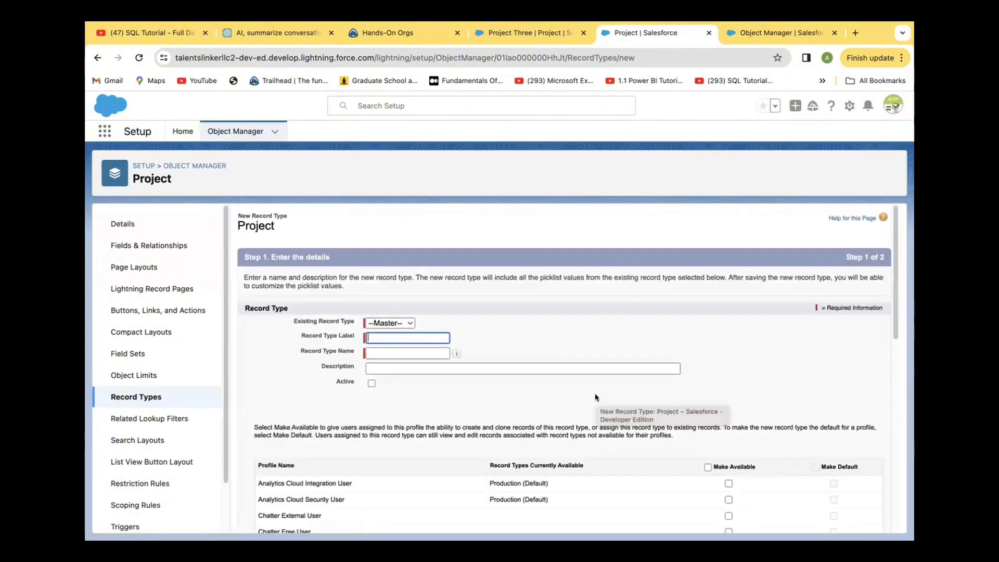
- Base the second record type on Master and set both its label and name to Installation
{"action": "left_click", "coordinate": [409, 323]}
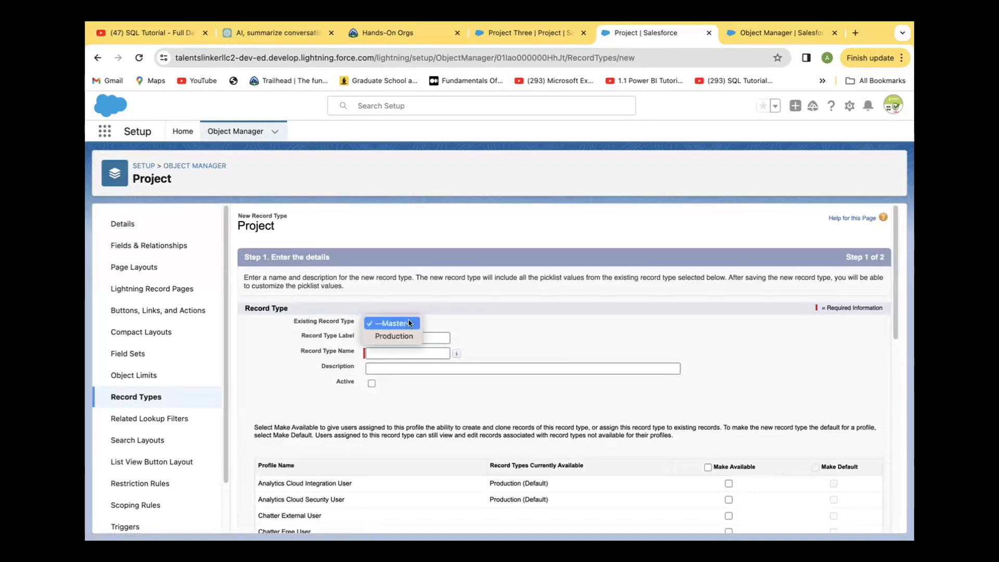
{"action": "left_click", "coordinate": [409, 323]}
{"action": "left_click", "coordinate": [385, 337]}
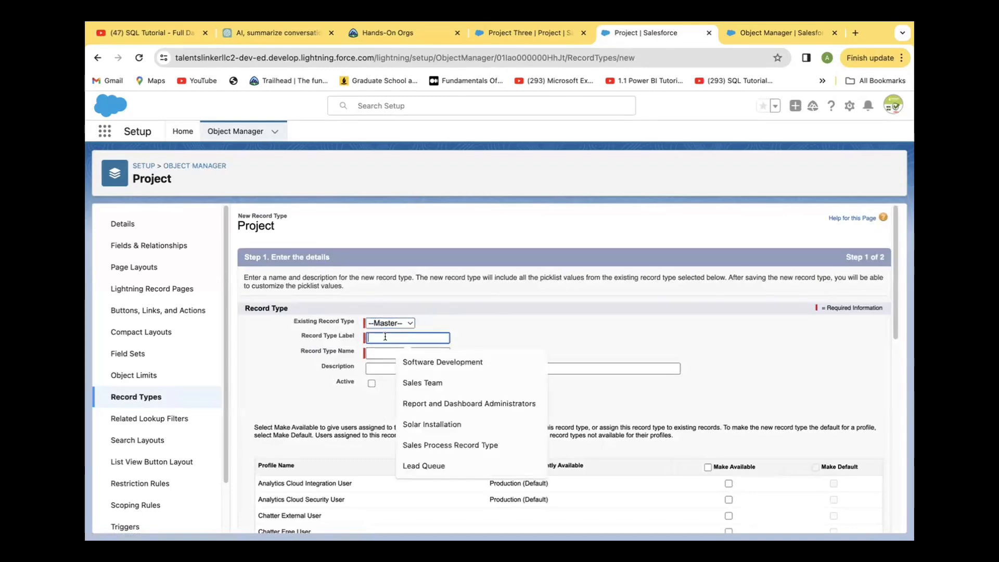
{"action": "type", "text": "I"}
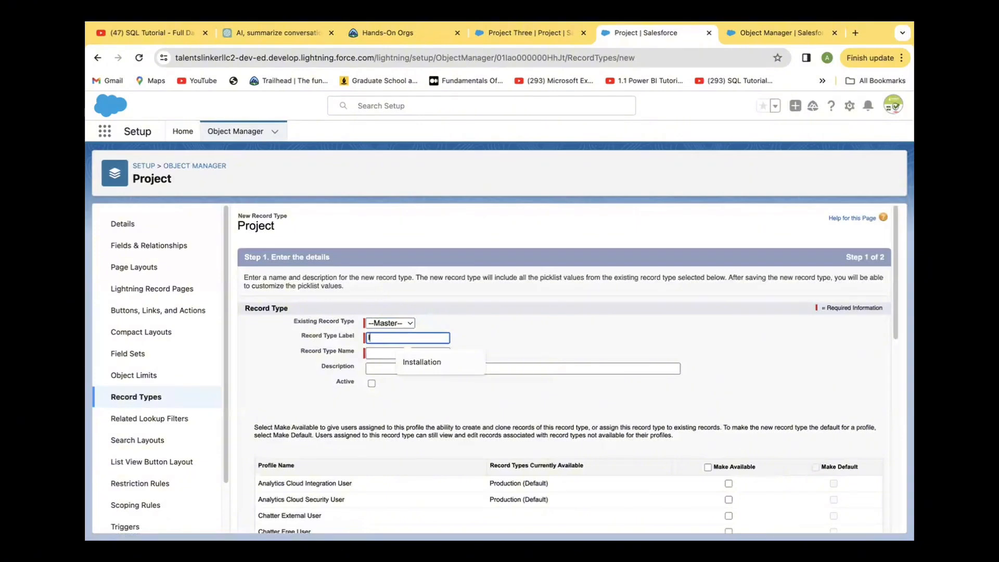
{"action": "type", "text": "nstalation"}
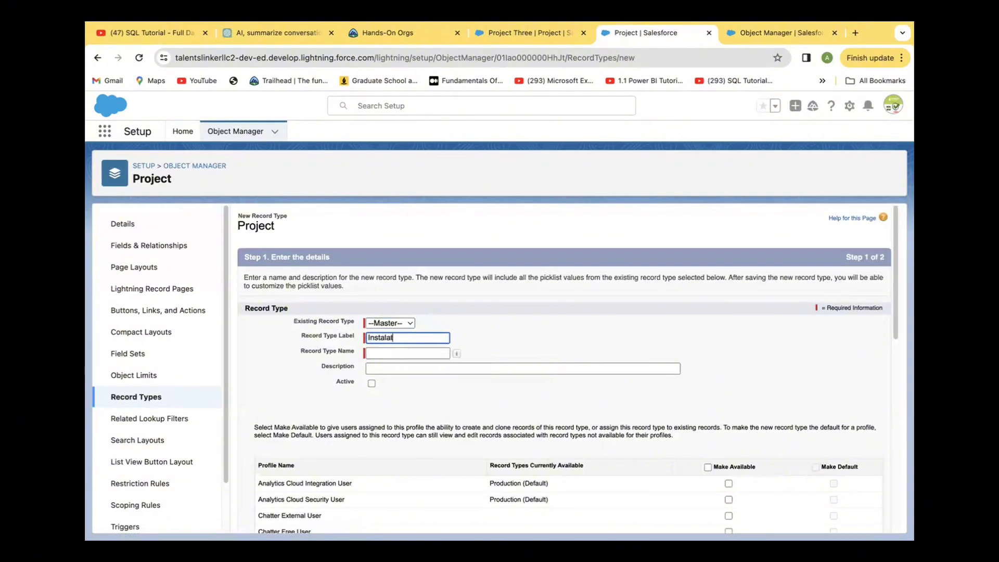
{"action": "left_click", "coordinate": [388, 337]}
{"action": "type", "text": "l"}
{"action": "left_click", "coordinate": [391, 353]}
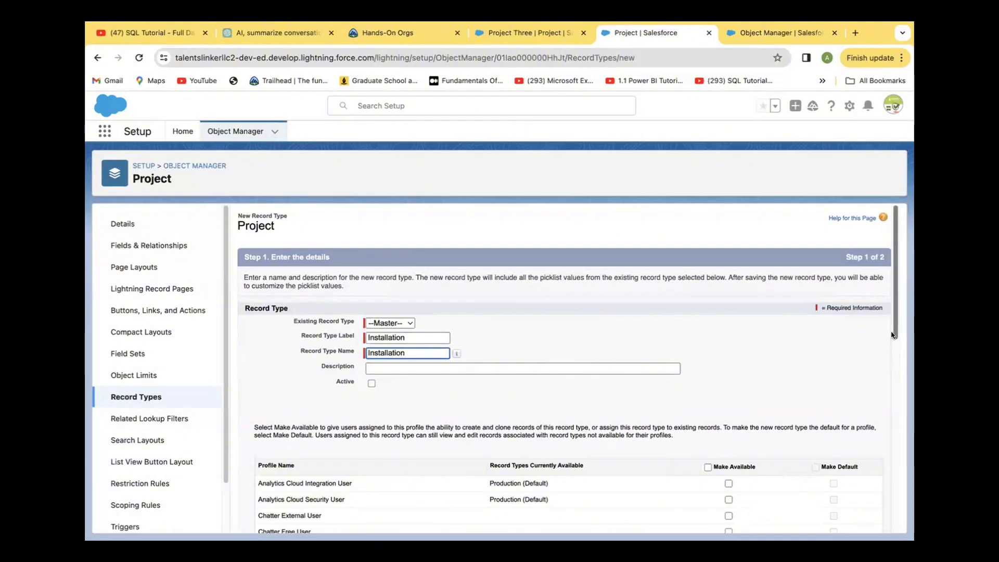
- Activate the Installation record type and make it available to all profiles
{"action": "scroll", "coordinate": [894, 336], "scroll_direction": "down", "scroll_amount": 3}
{"action": "left_click_drag", "start_coordinate": [894, 350], "coordinate": [892, 342]}
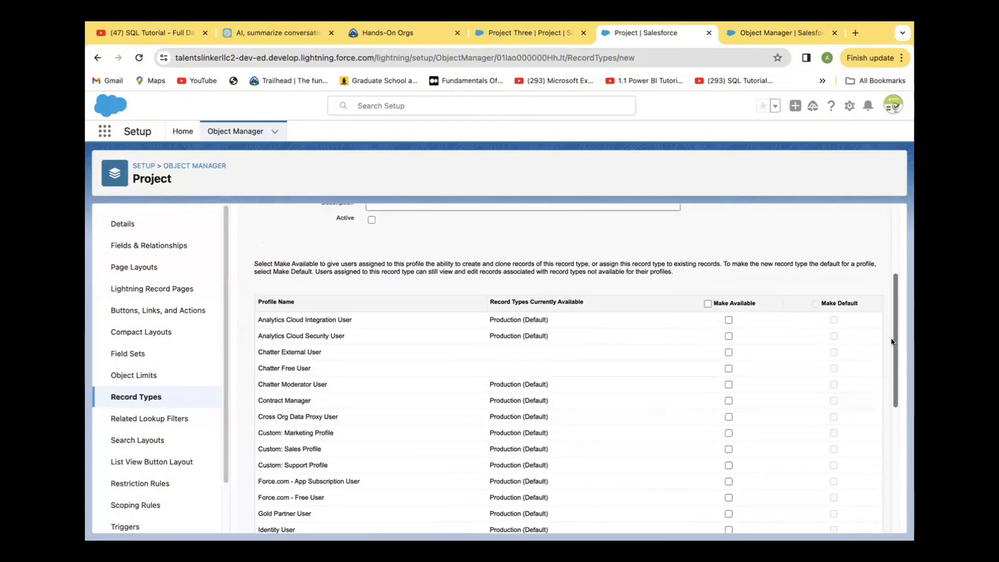
{"action": "scroll", "coordinate": [892, 339], "scroll_direction": "up", "scroll_amount": 1}
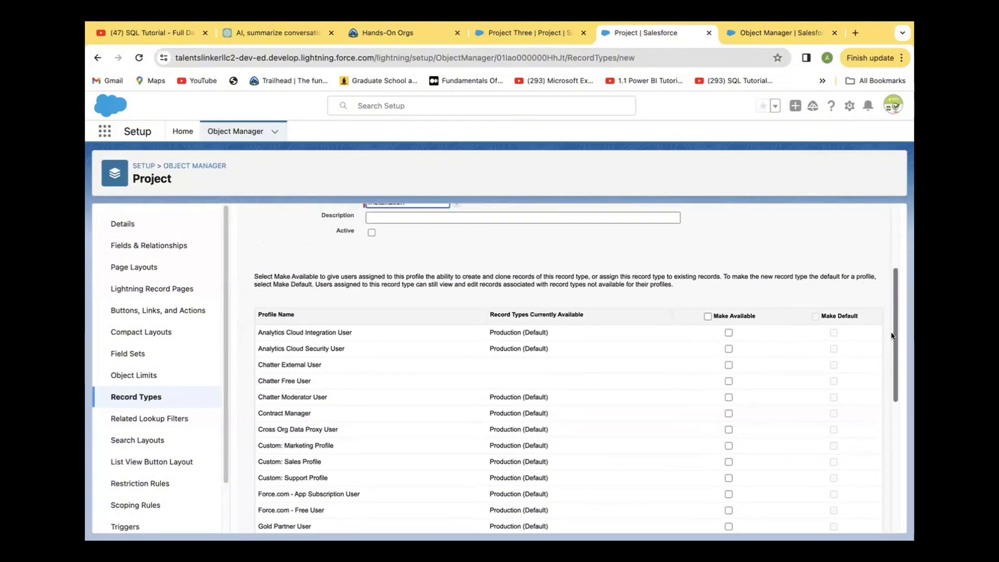
{"action": "left_click", "coordinate": [708, 316]}
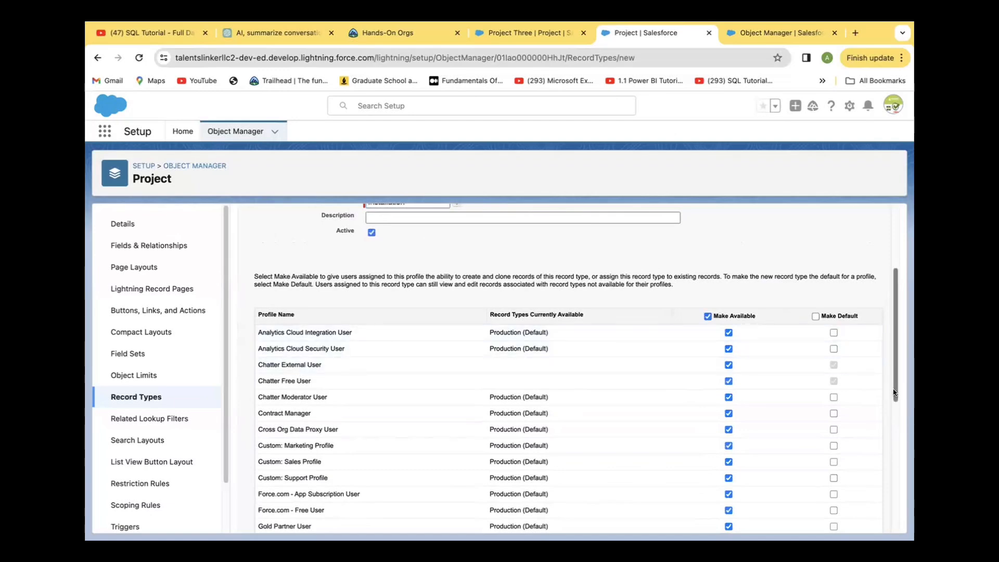
{"action": "scroll", "coordinate": [895, 393], "scroll_direction": "down", "scroll_amount": 6}
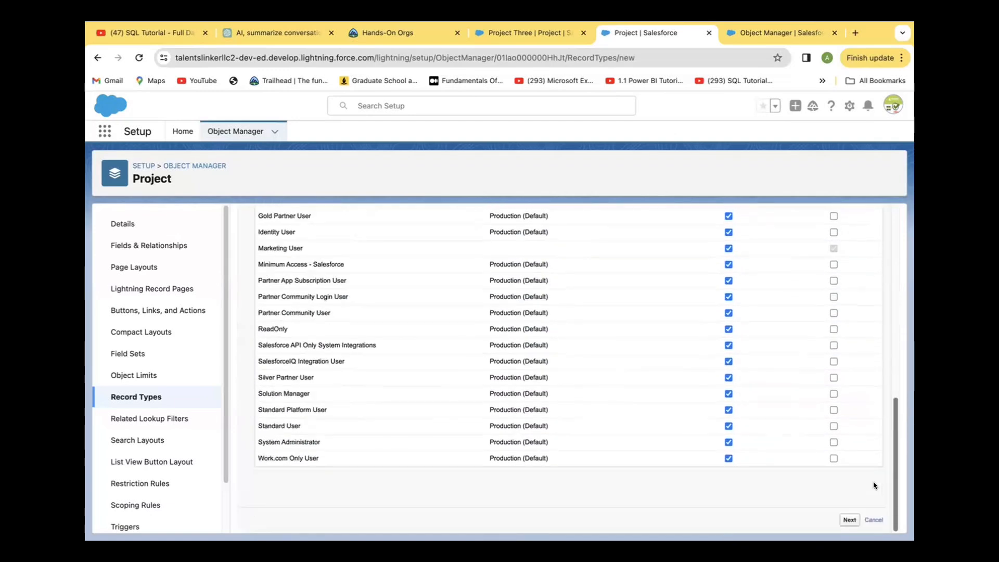
- Continue to page layout assignment, keep Project Layout applied to all profiles, and save the Installation record type
{"action": "left_click", "coordinate": [844, 521]}
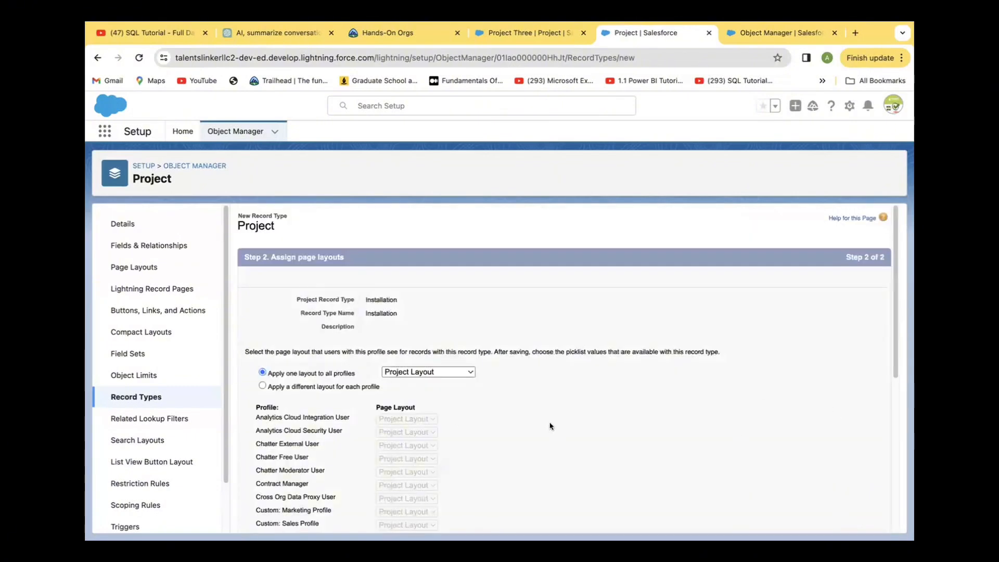
{"action": "left_click", "coordinate": [468, 374]}
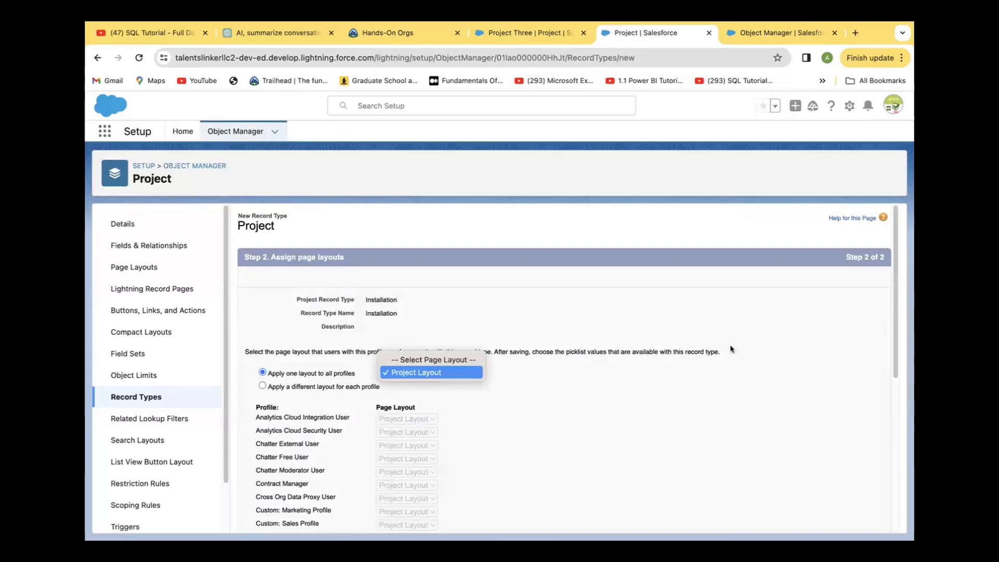
{"action": "left_click", "coordinate": [890, 373]}
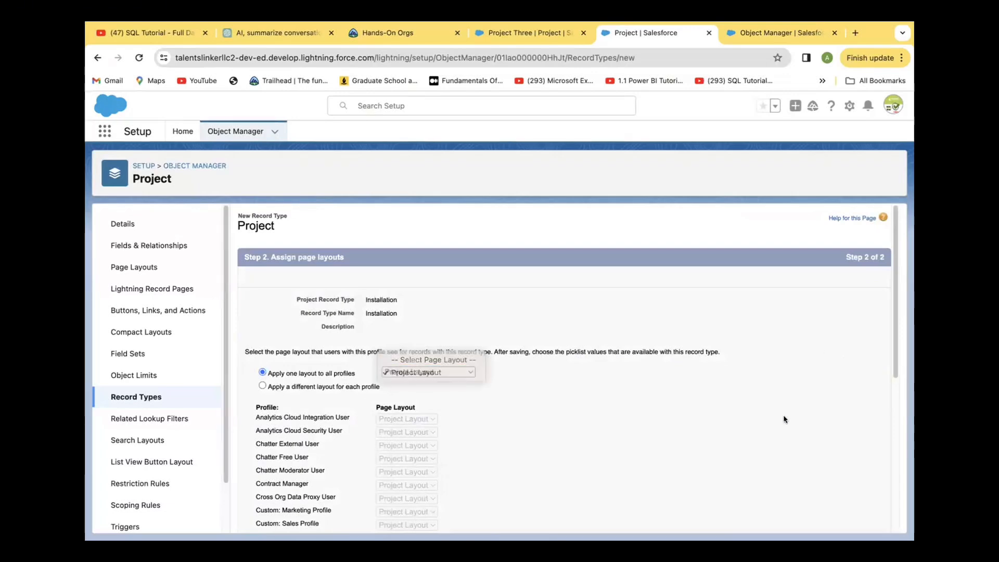
{"action": "left_click_drag", "start_coordinate": [894, 366], "coordinate": [891, 486]}
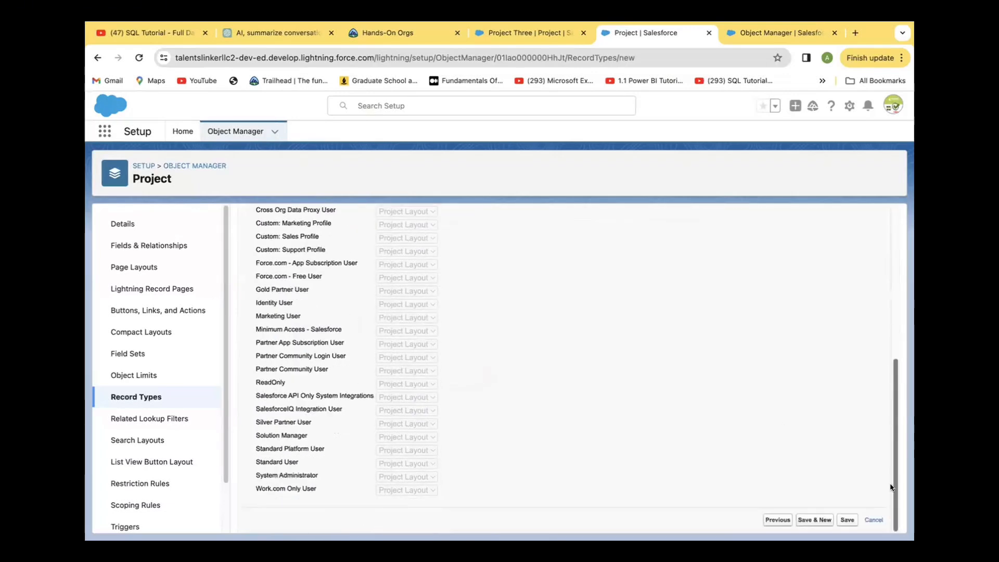
{"action": "left_click", "coordinate": [846, 520]}
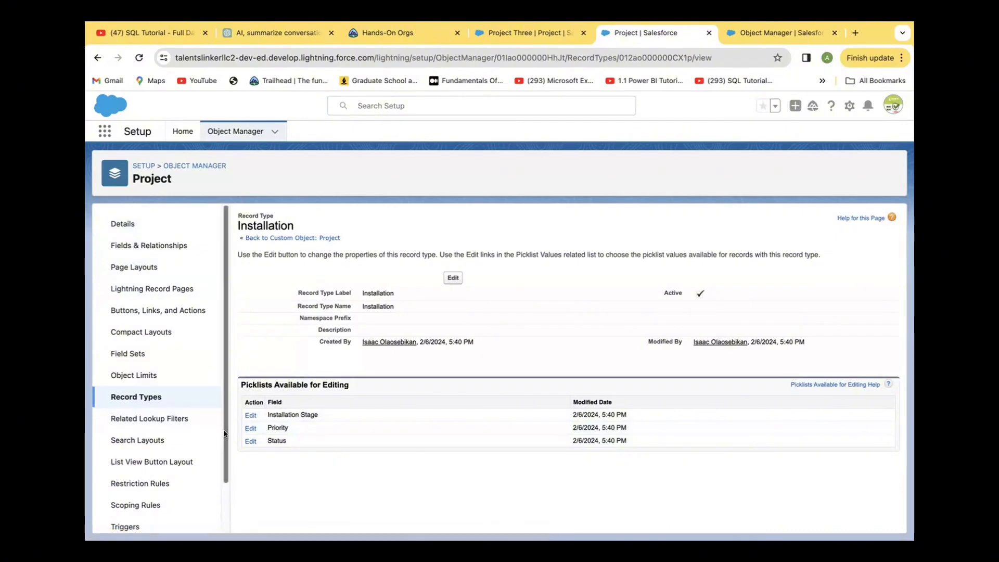
- Start a new page layout for the Project object and base it on the existing Project Layout
{"action": "scroll", "coordinate": [225, 438], "scroll_direction": "down", "scroll_amount": 2}
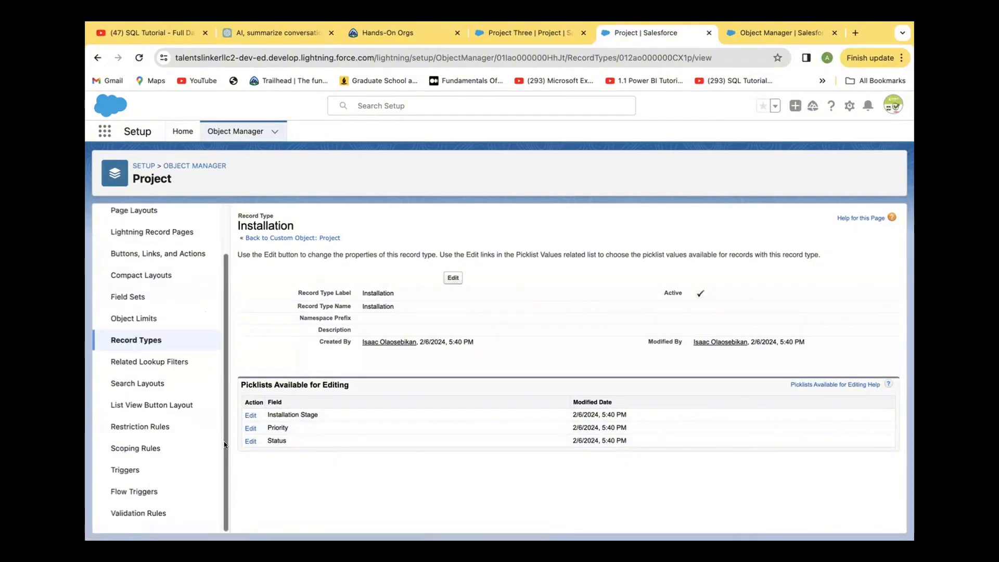
{"action": "scroll", "coordinate": [226, 426], "scroll_direction": "up", "scroll_amount": 2}
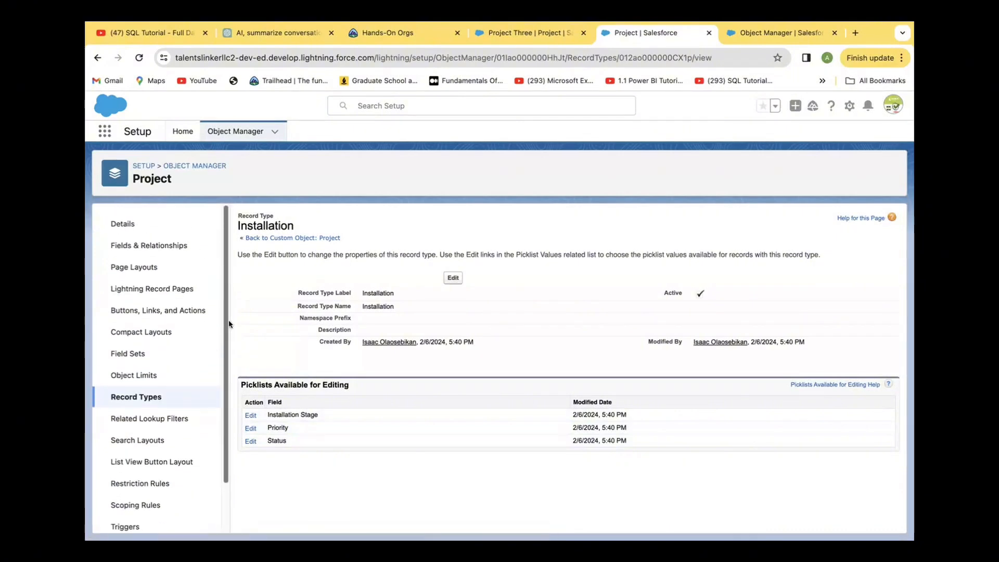
{"action": "left_click", "coordinate": [138, 268]}
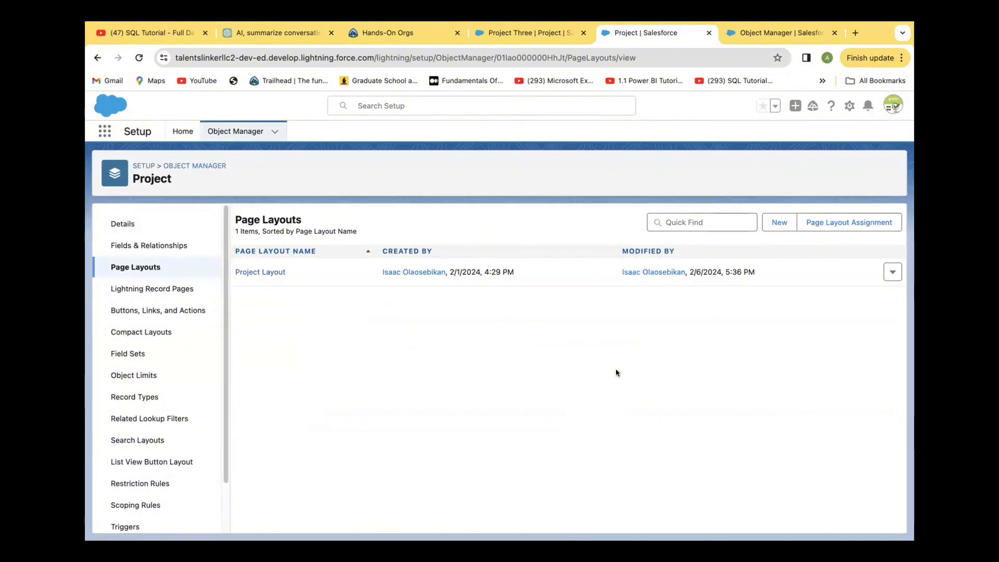
{"action": "left_click", "coordinate": [779, 223]}
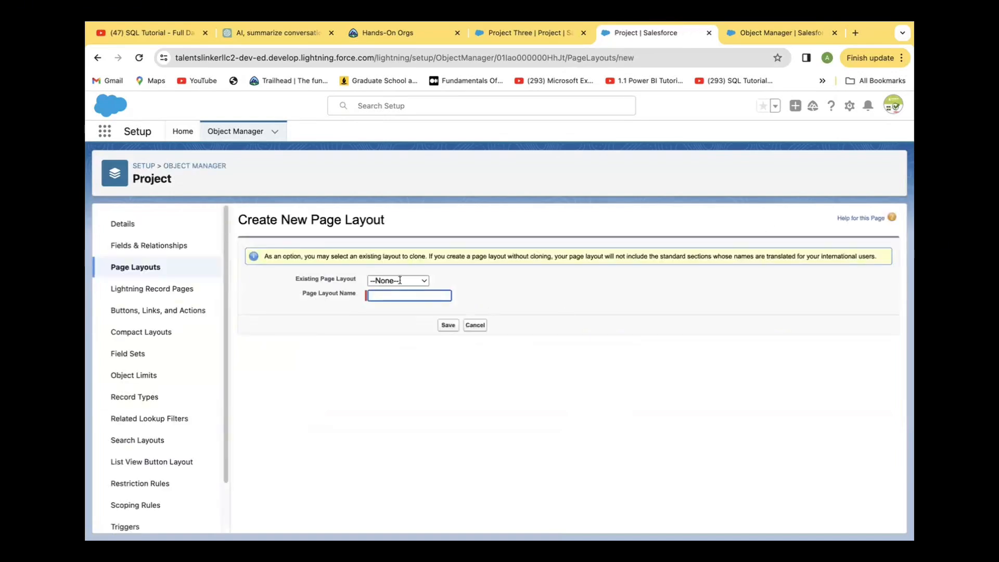
{"action": "left_click", "coordinate": [389, 293]}
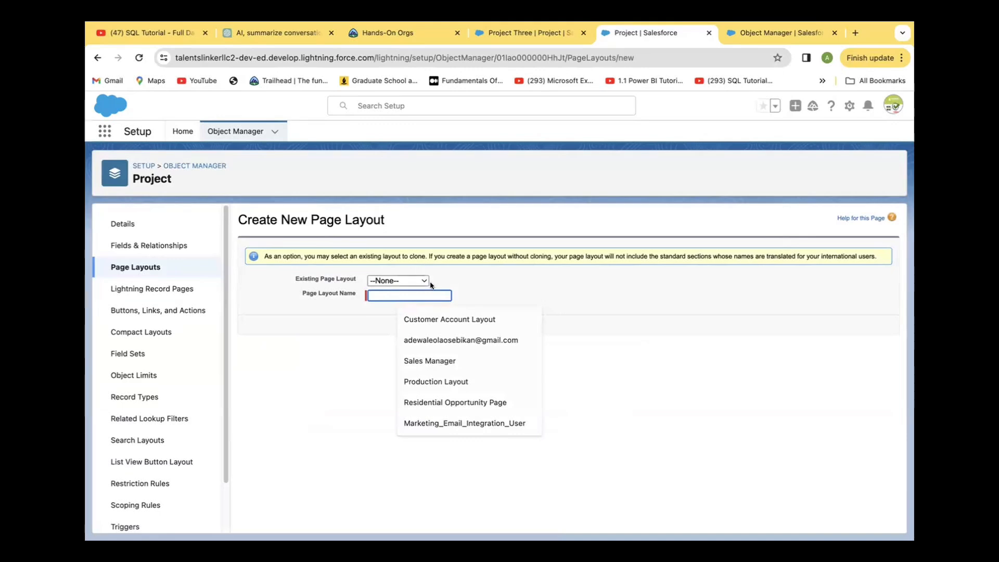
{"action": "left_click", "coordinate": [446, 285]}
{"action": "left_click", "coordinate": [415, 281]}
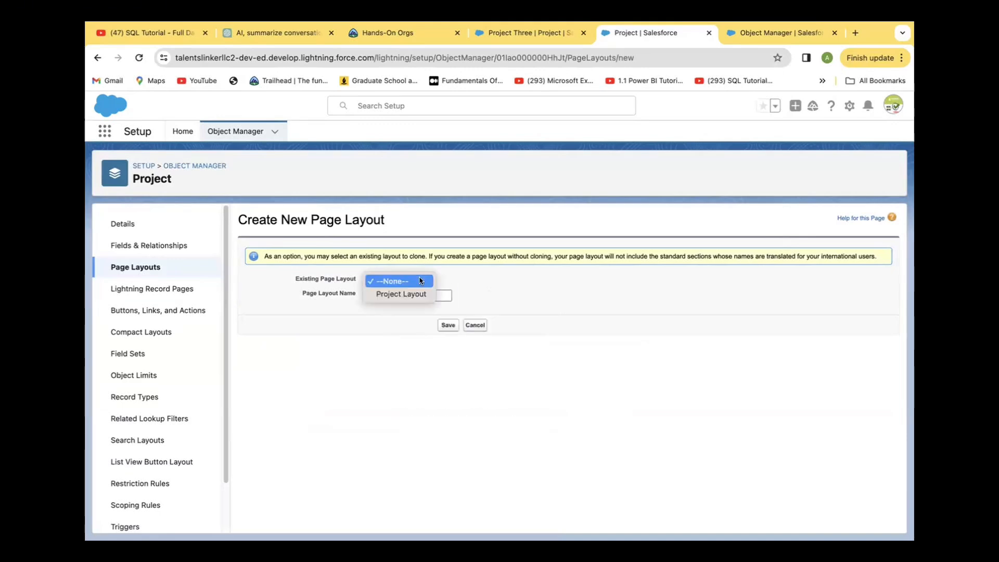
{"action": "left_click", "coordinate": [502, 287]}
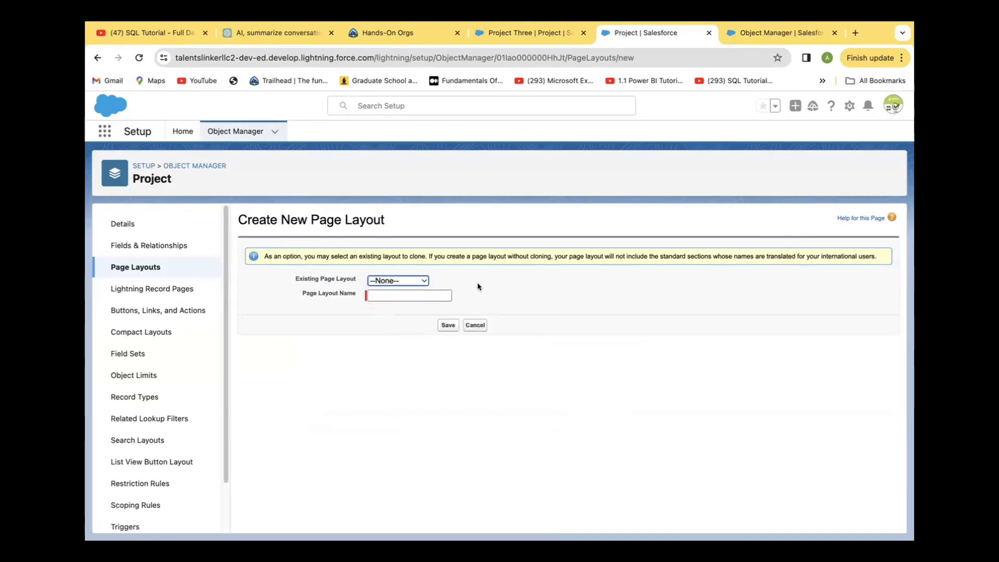
{"action": "left_click", "coordinate": [421, 280]}
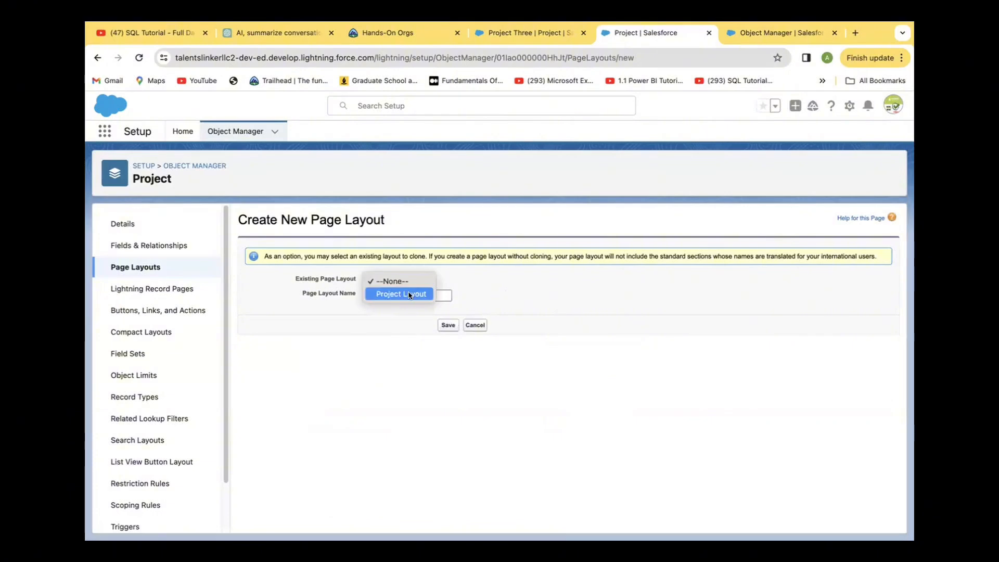
{"action": "left_click", "coordinate": [409, 294]}
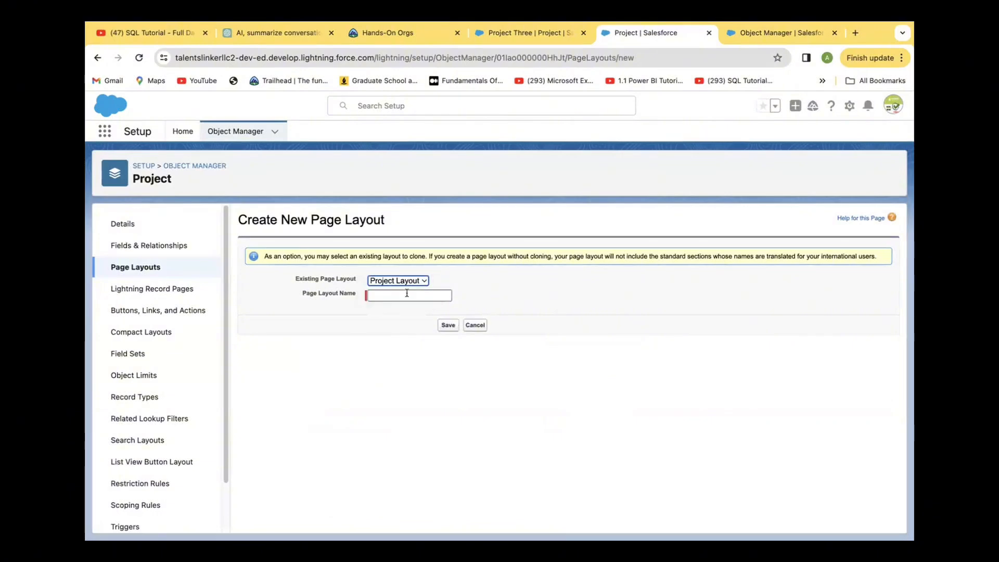
- Name the cloned page layout Production and save it
{"action": "left_click", "coordinate": [407, 293]}
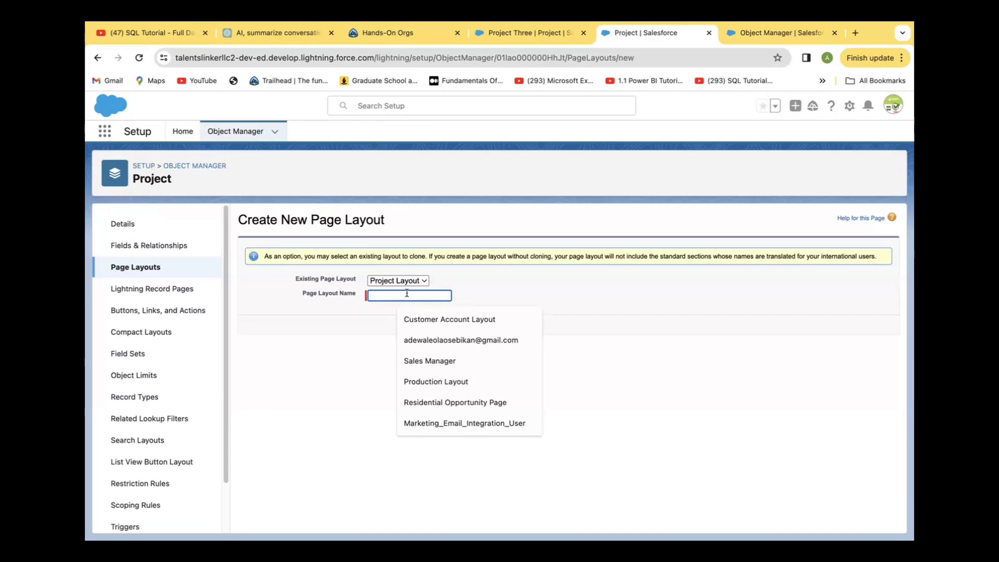
{"action": "type", "text": "Prod"}
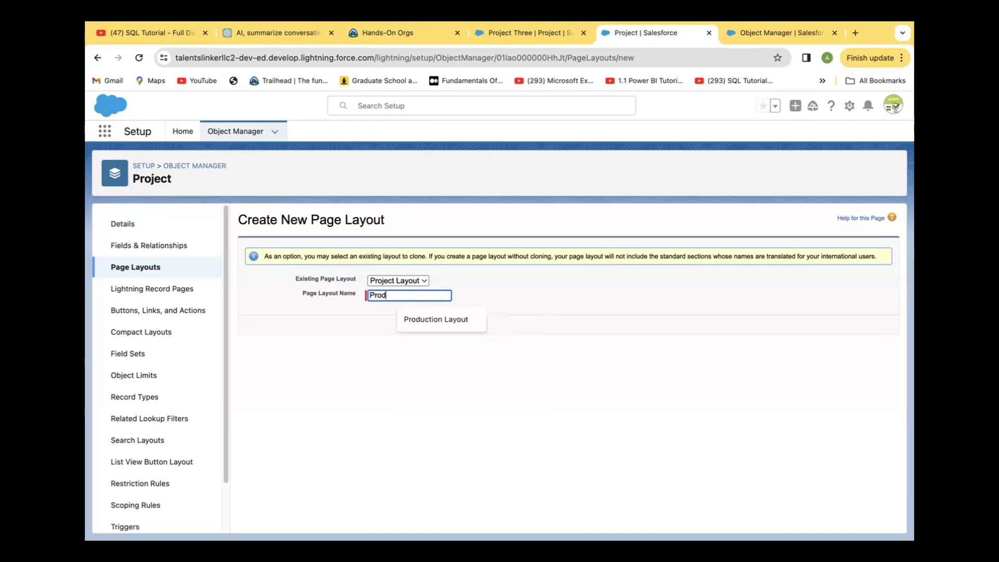
{"action": "type", "text": "uction"}
{"action": "left_click", "coordinate": [556, 380]}
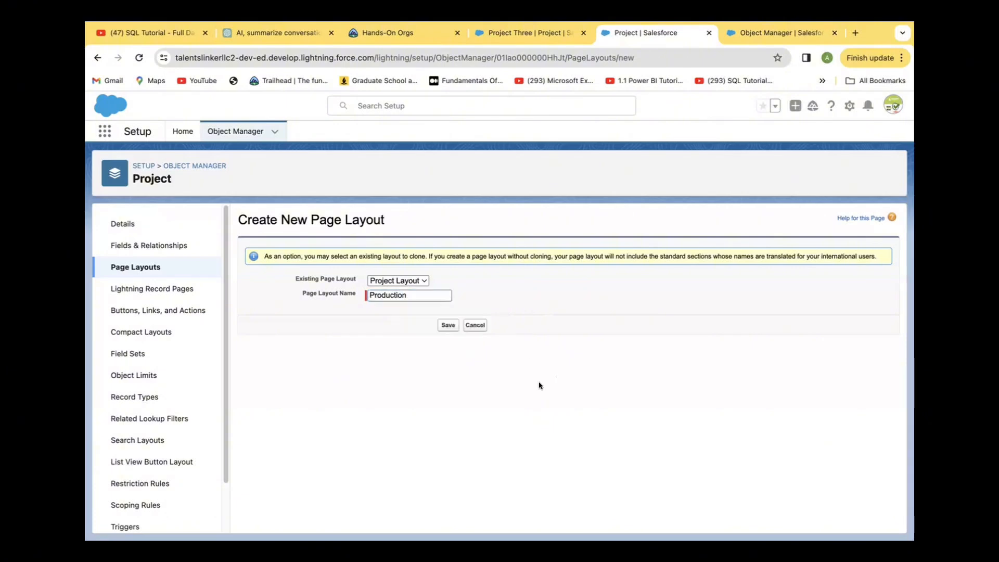
{"action": "left_click", "coordinate": [447, 325]}
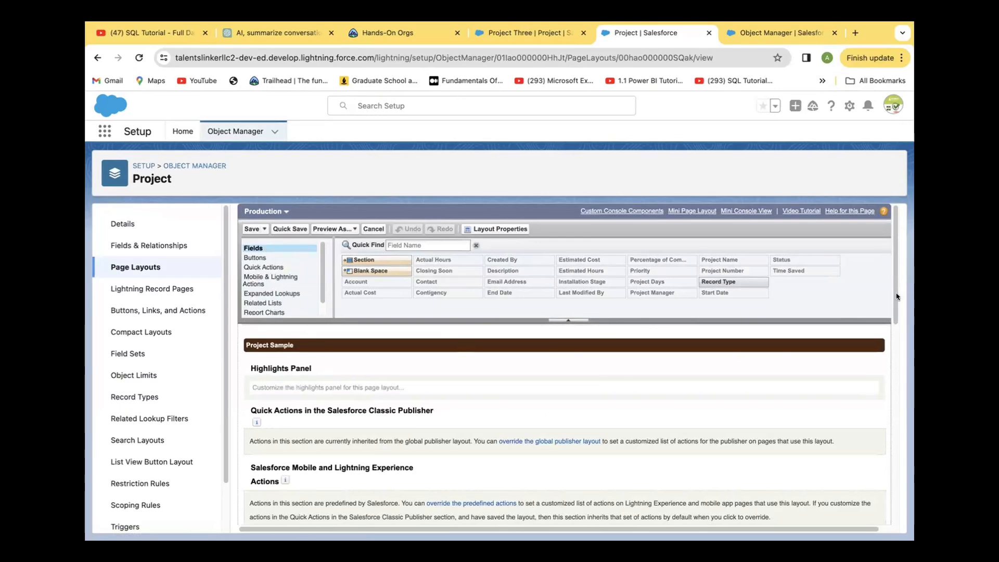
- Override the predefined Salesforce Mobile and Lightning Experience actions on the Production layout and show the available Mobile & Lightning actions
{"action": "scroll", "coordinate": [893, 304], "scroll_direction": "down", "scroll_amount": 2}
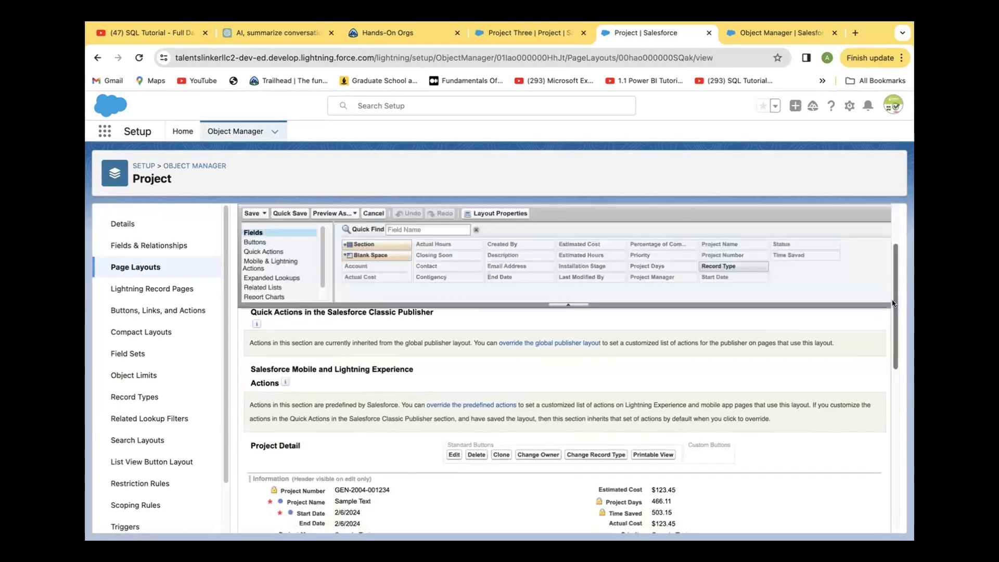
{"action": "scroll", "coordinate": [893, 303], "scroll_direction": "down", "scroll_amount": 4}
{"action": "scroll", "coordinate": [882, 362], "scroll_direction": "up", "scroll_amount": 4}
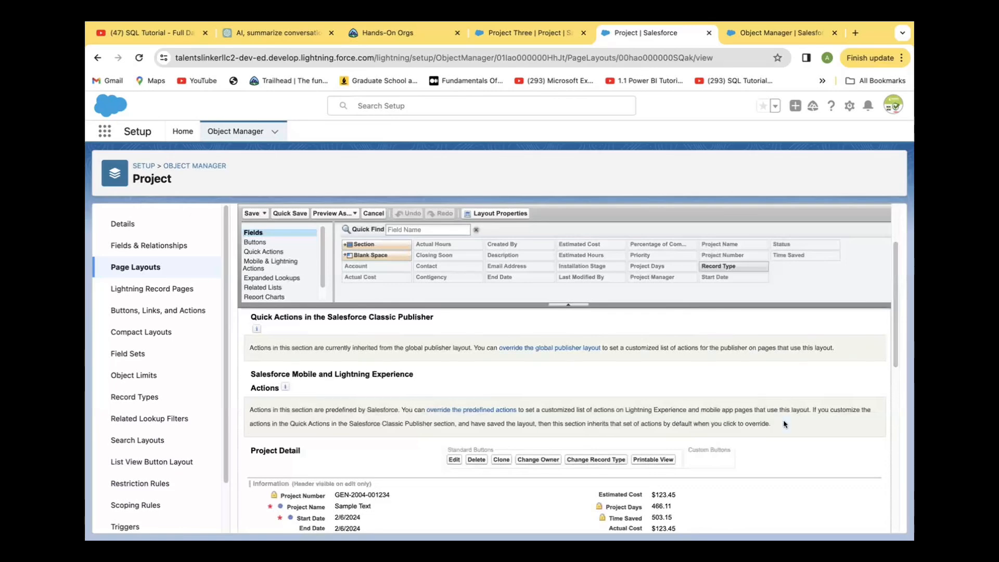
{"action": "left_click", "coordinate": [874, 422]}
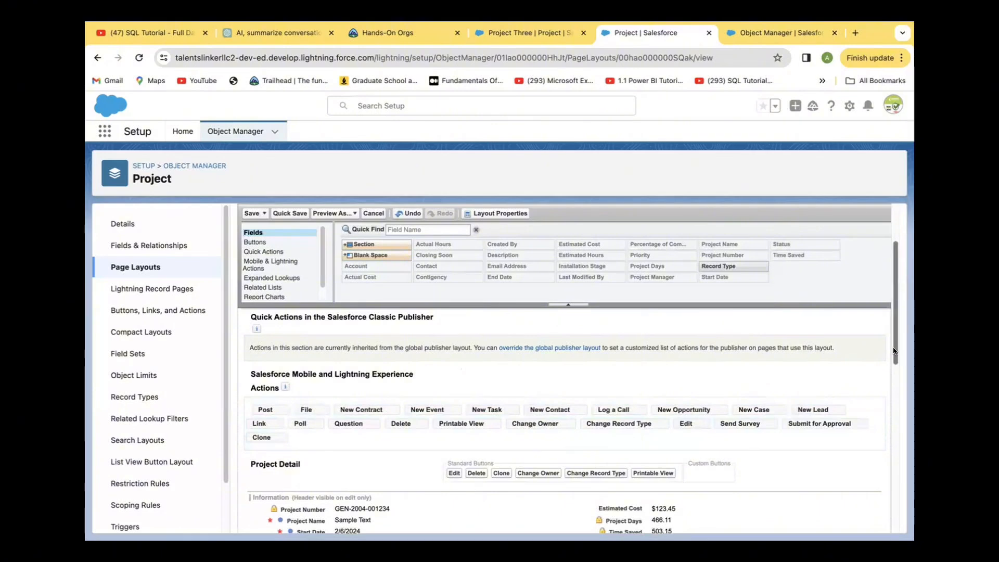
{"action": "scroll", "coordinate": [889, 359], "scroll_direction": "down", "scroll_amount": 3}
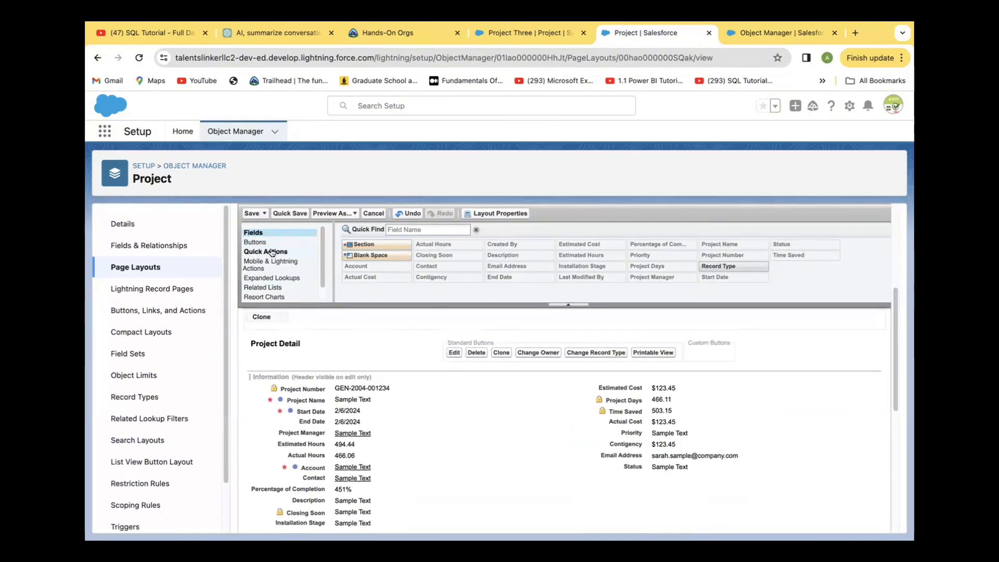
{"action": "left_click", "coordinate": [277, 265]}
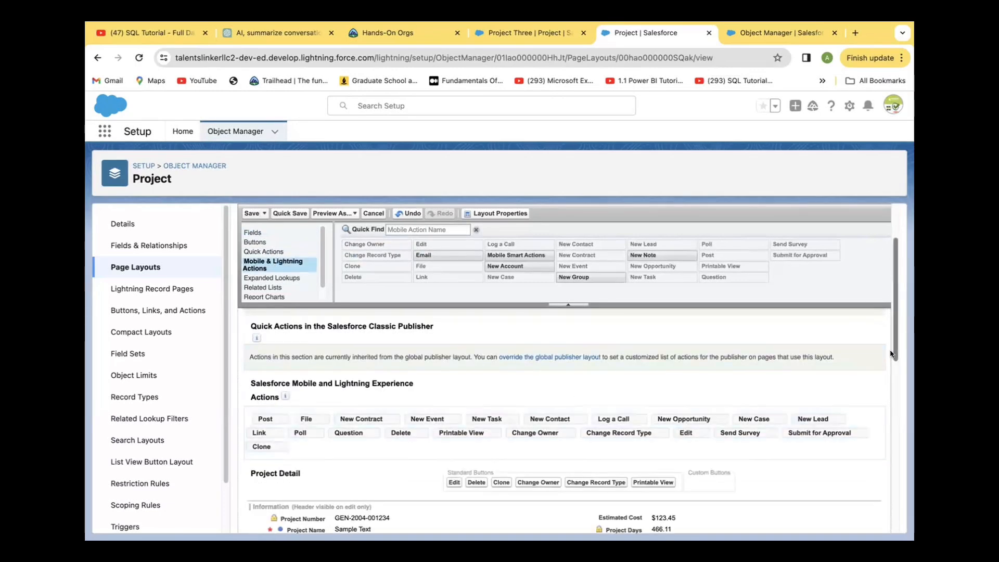
{"action": "scroll", "coordinate": [890, 369], "scroll_direction": "down", "scroll_amount": 4}
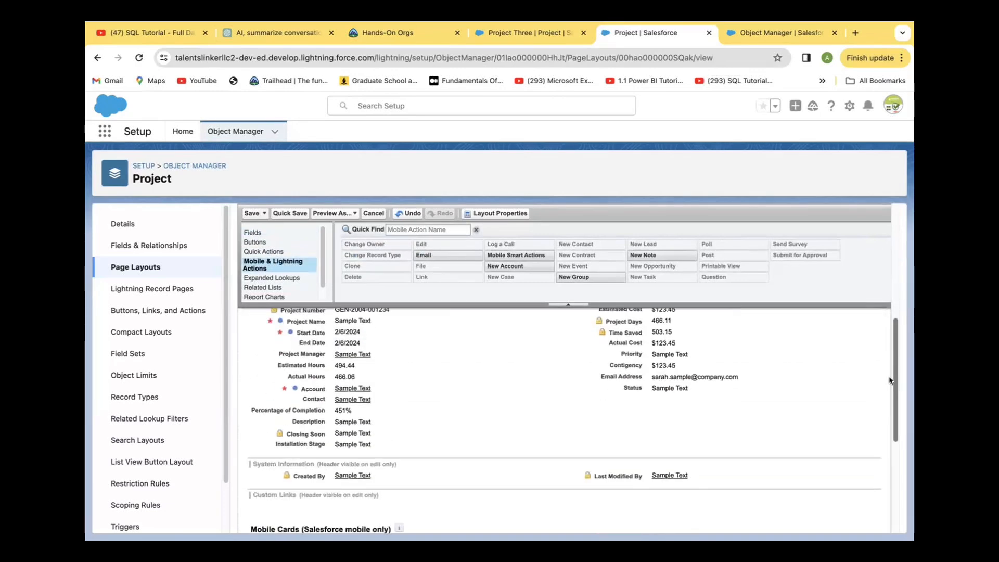
{"action": "scroll", "coordinate": [887, 372], "scroll_direction": "up", "scroll_amount": 2}
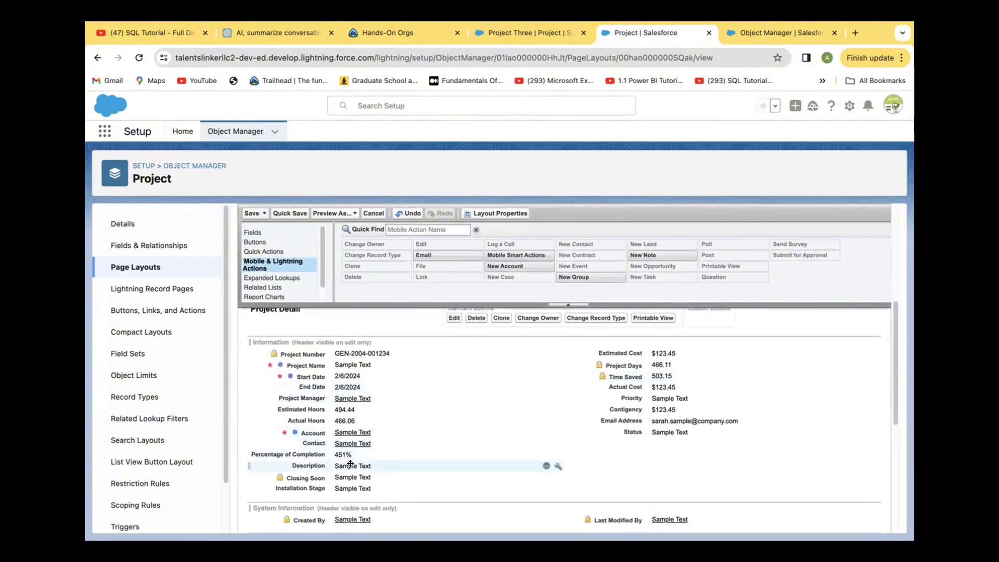
- Move Description and Closing Soon beneath Status, remove Installation Stage and Percentage of Completion from the Information section, and save the Production layout
{"action": "left_click", "coordinate": [309, 464]}
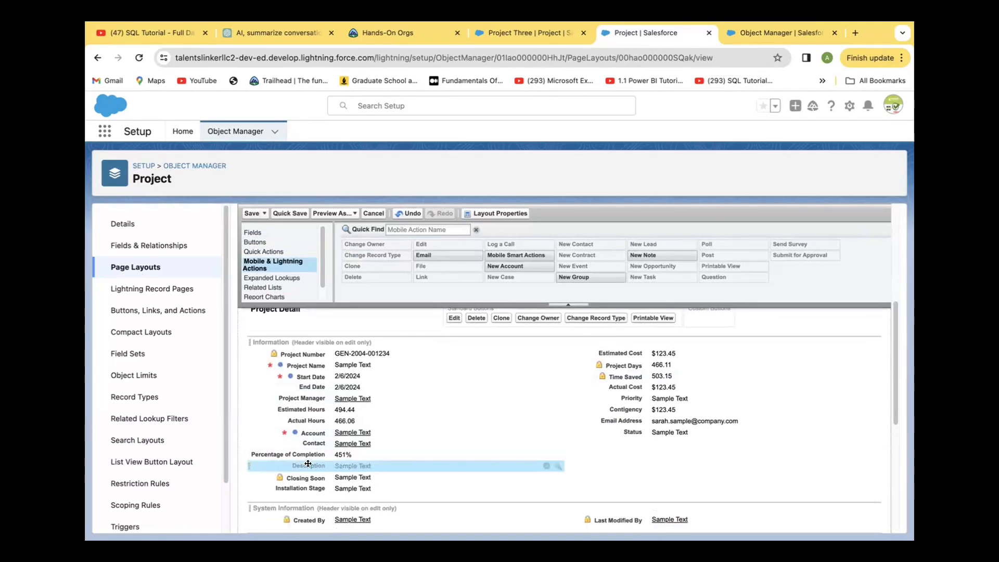
{"action": "left_click_drag", "start_coordinate": [308, 463], "coordinate": [609, 439]}
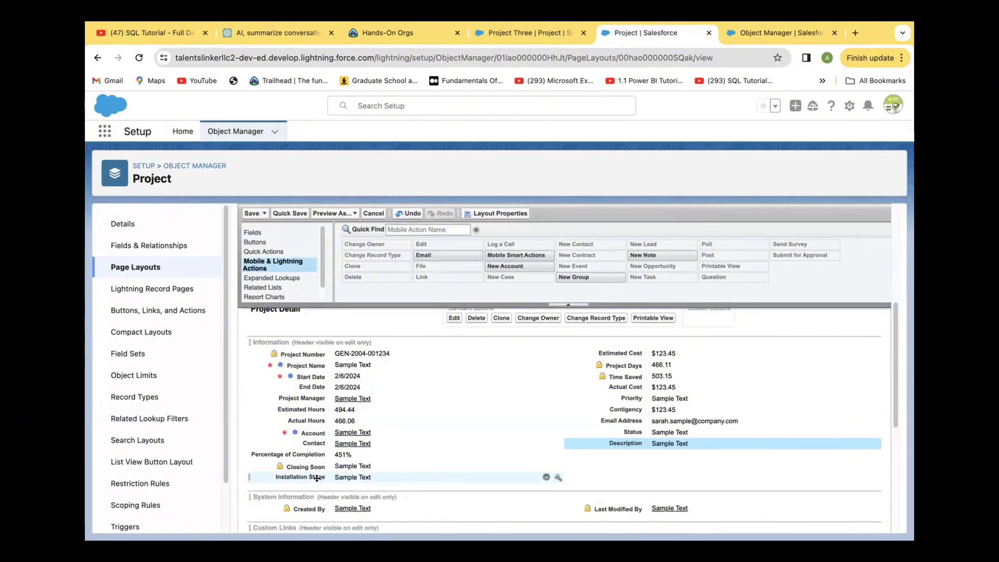
{"action": "left_click_drag", "start_coordinate": [306, 473], "coordinate": [609, 250]}
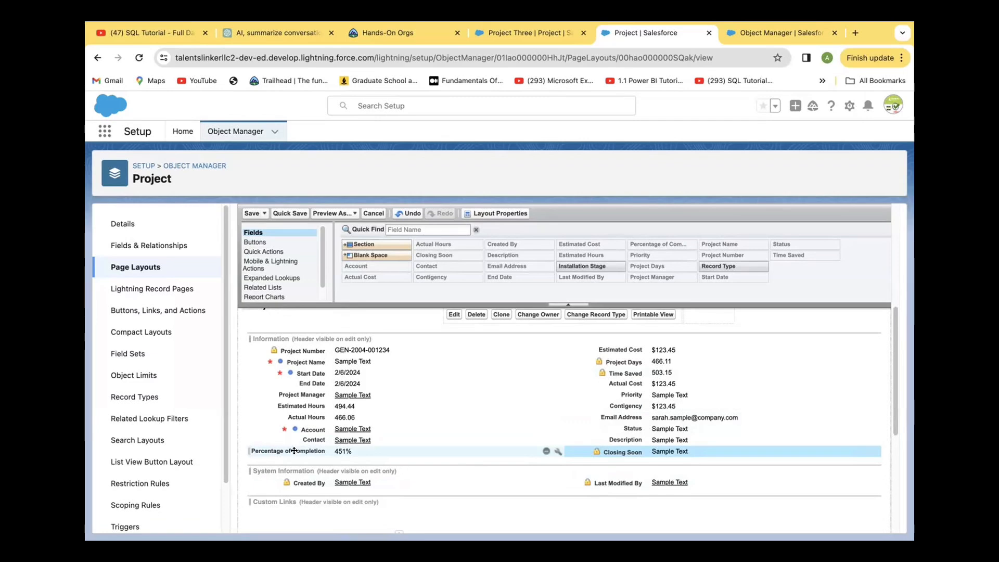
{"action": "left_click_drag", "start_coordinate": [294, 451], "coordinate": [492, 274]}
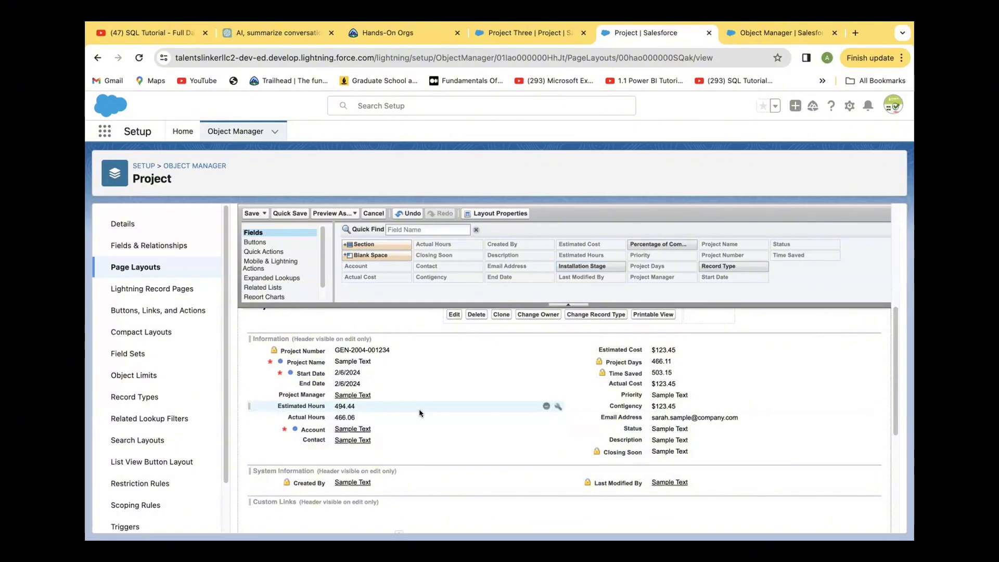
{"action": "left_click", "coordinate": [296, 213]}
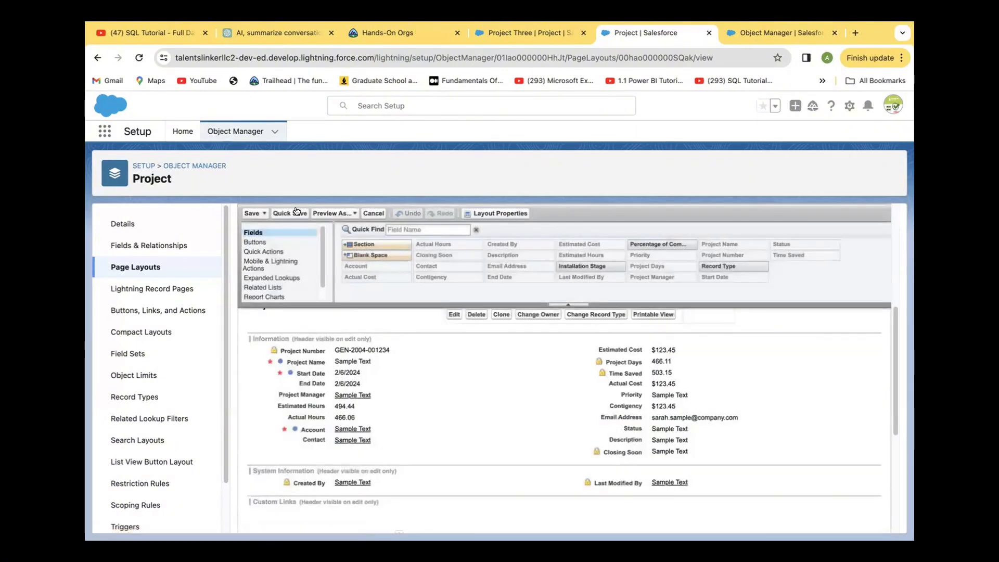
- Create a Project page layout named Installarion, cloned from the existing Project Layout, and save it
{"action": "left_click", "coordinate": [137, 268]}
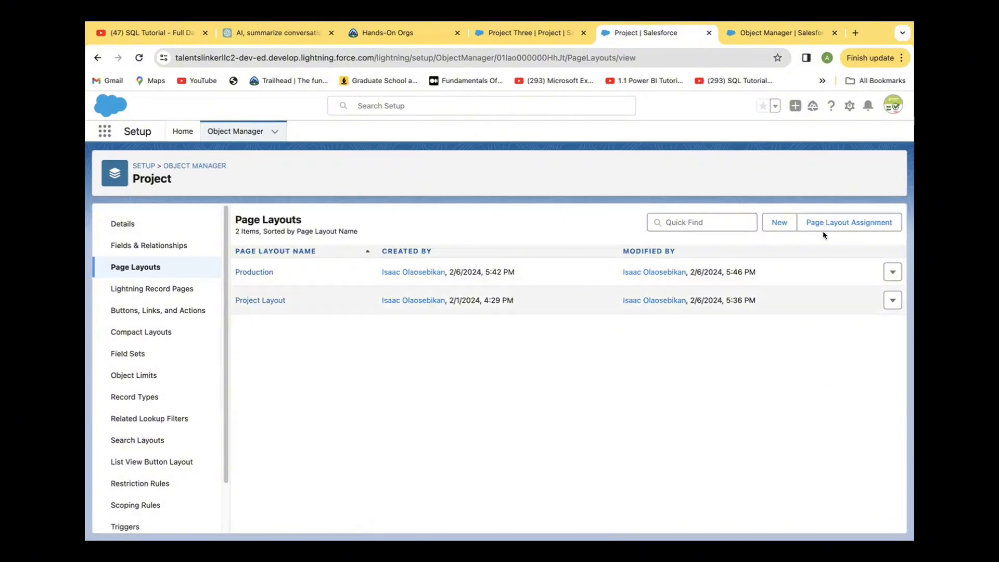
{"action": "left_click", "coordinate": [787, 225]}
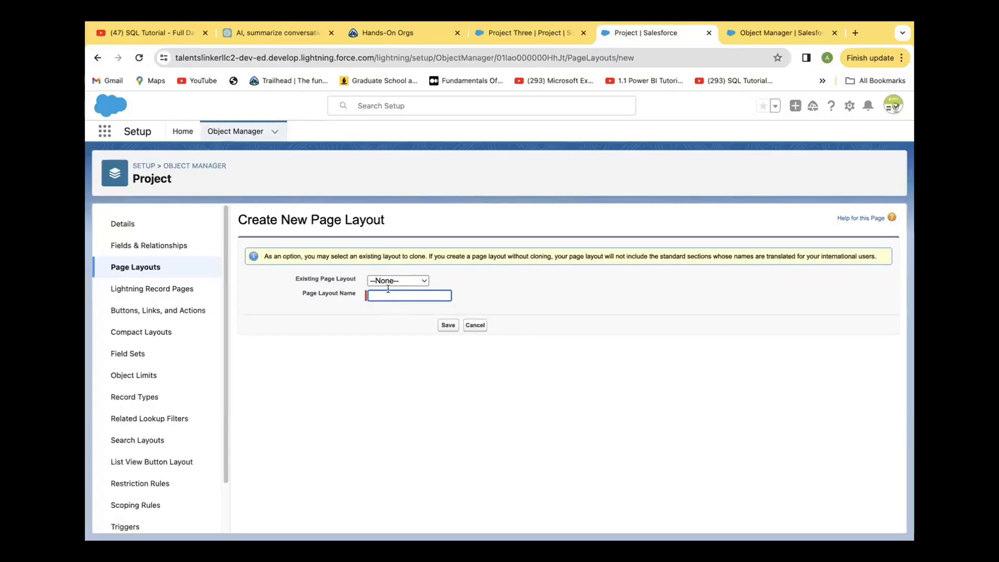
{"action": "left_click", "coordinate": [388, 292]}
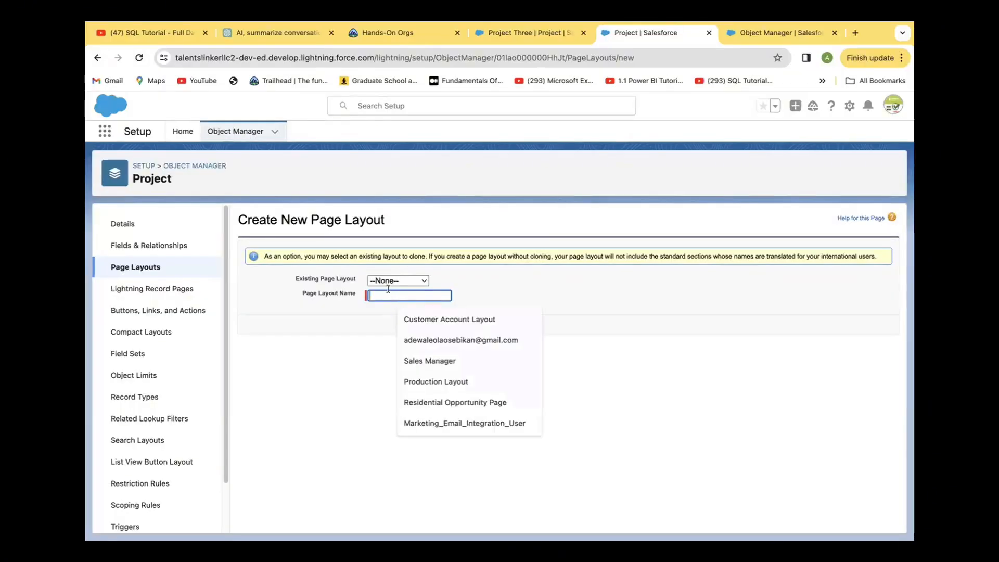
{"action": "type", "text": "I"}
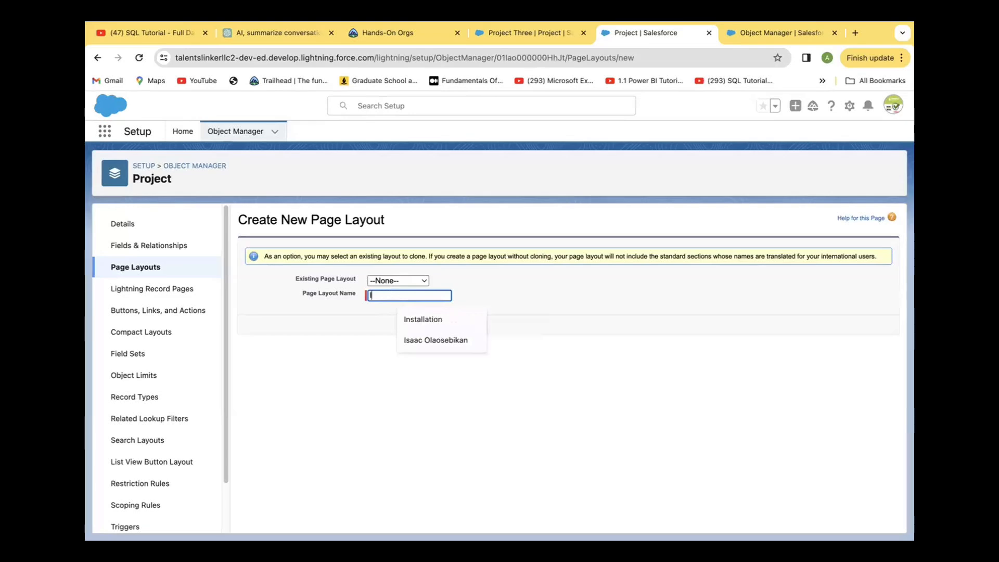
{"action": "type", "text": "nstal"}
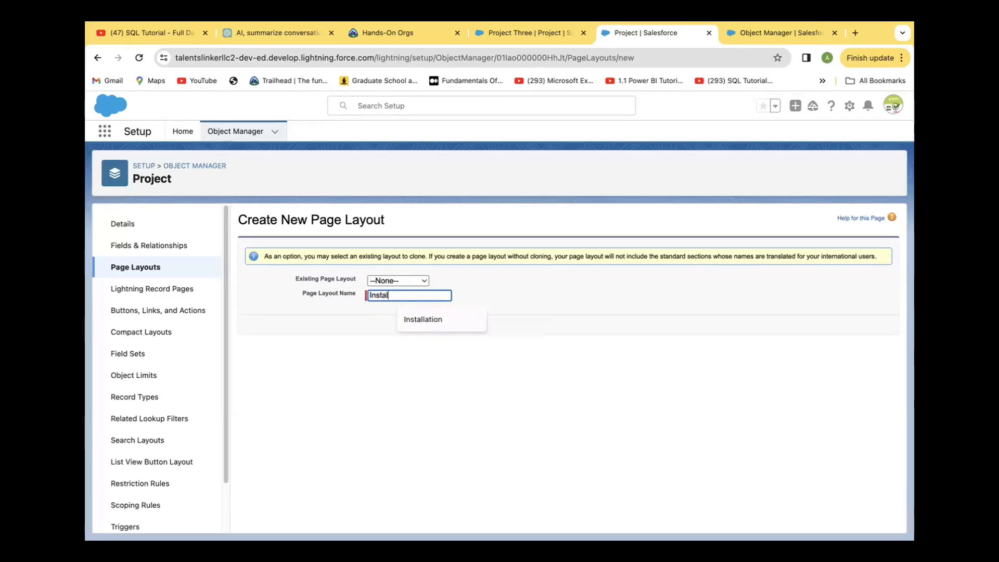
{"action": "type", "text": "larion"}
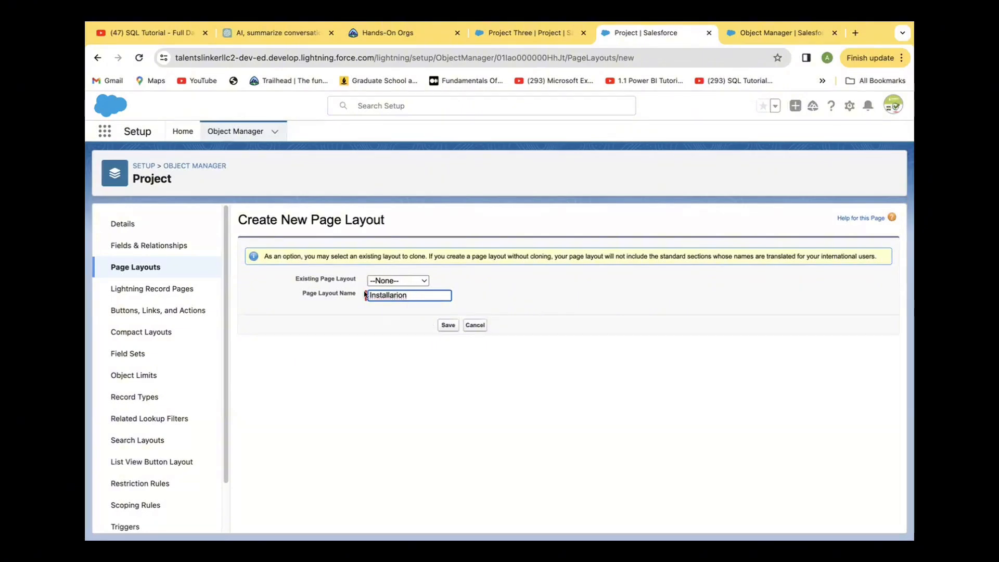
{"action": "left_click", "coordinate": [422, 281]}
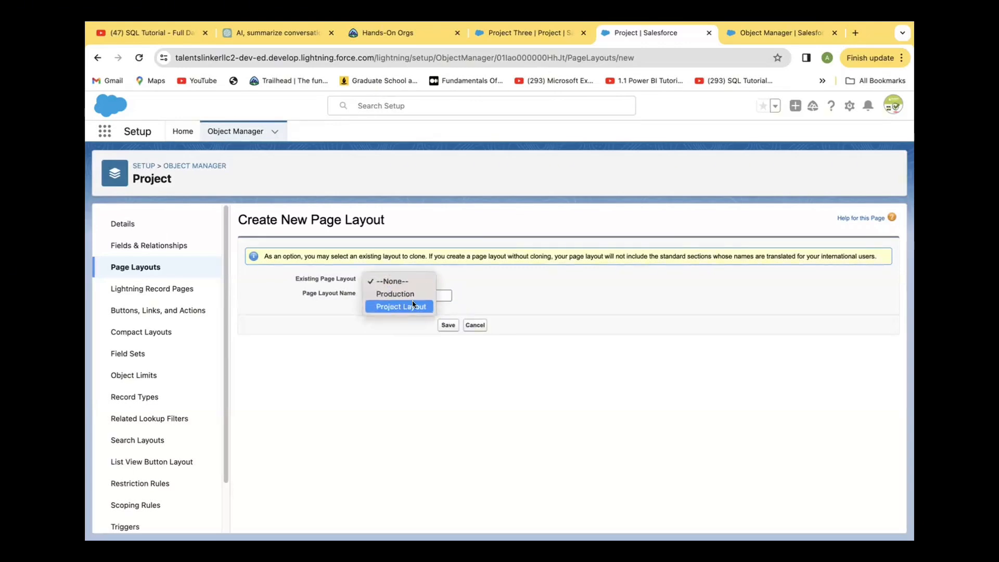
{"action": "left_click", "coordinate": [413, 305]}
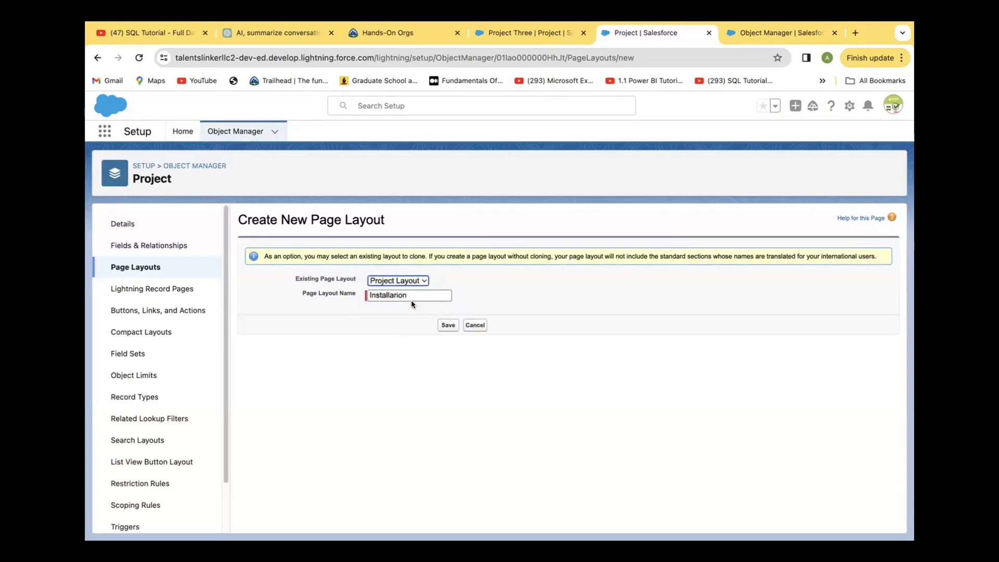
{"action": "left_click", "coordinate": [445, 326]}
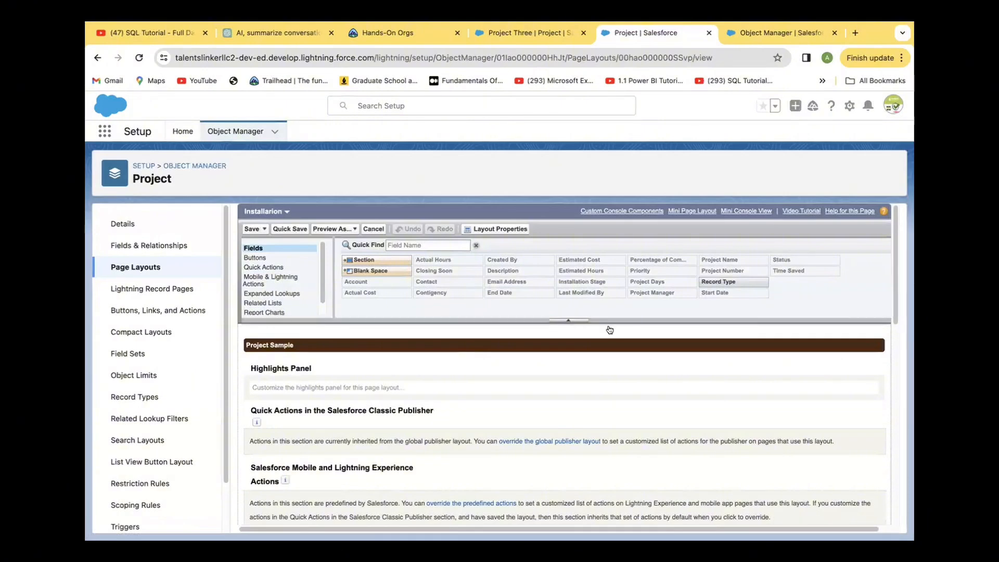
- Move Description and Installation Stage beneath Status in the Information section, remove Status, and save the Installarion layout
{"action": "left_click", "coordinate": [260, 280]}
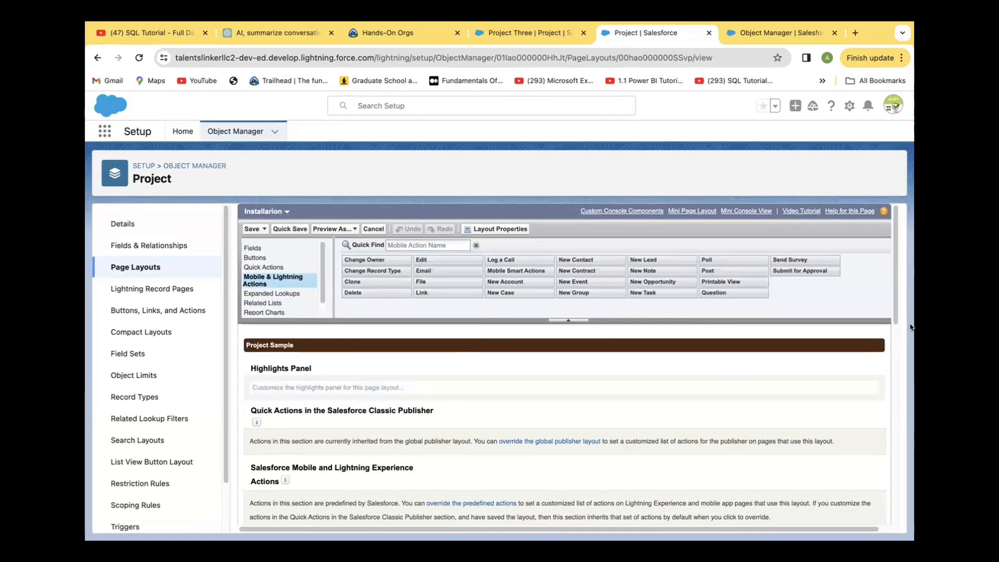
{"action": "left_click_drag", "start_coordinate": [895, 283], "coordinate": [893, 353]}
{"action": "scroll", "coordinate": [893, 353], "scroll_direction": "down", "scroll_amount": 2}
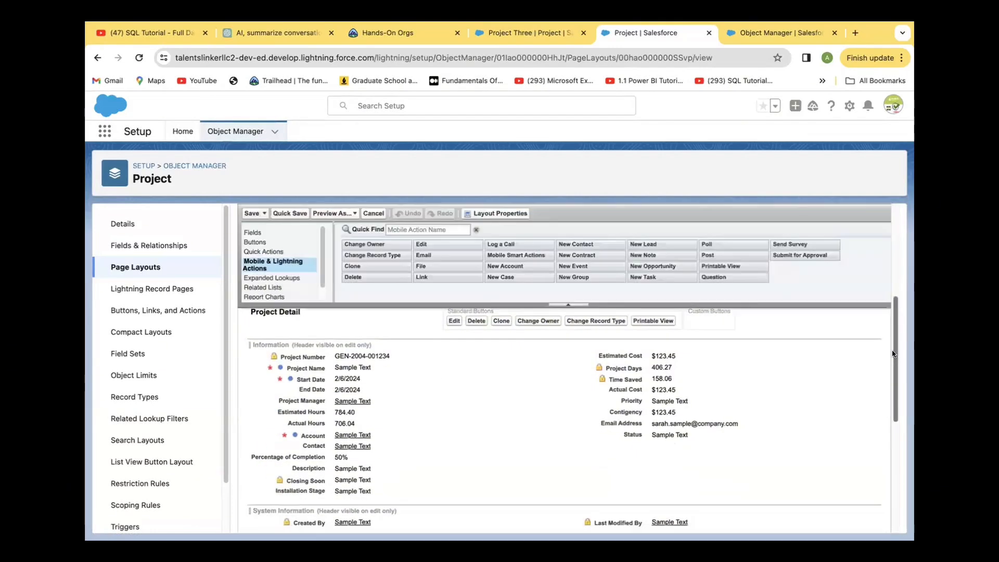
{"action": "scroll", "coordinate": [893, 356], "scroll_direction": "down", "scroll_amount": 1}
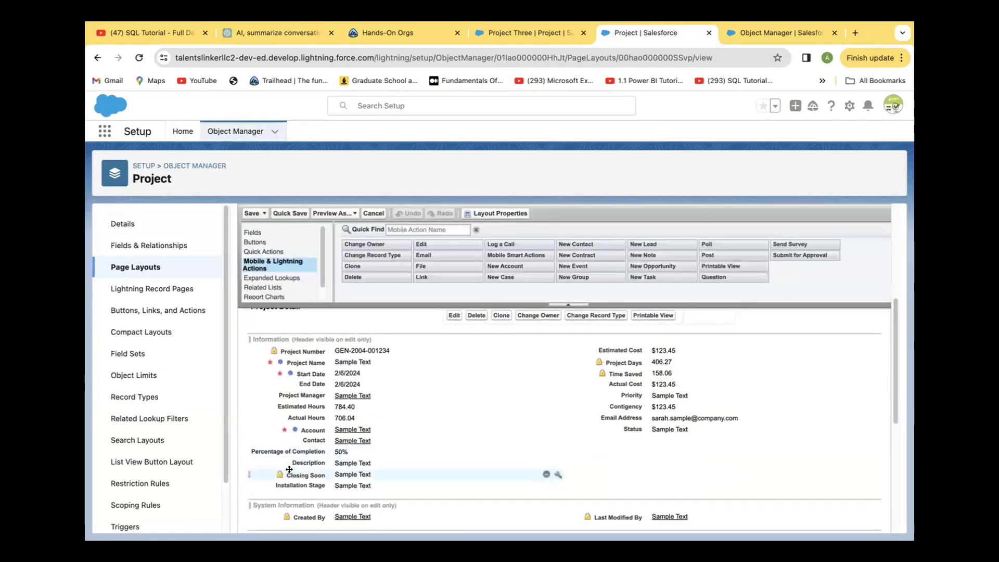
{"action": "left_click_drag", "start_coordinate": [507, 460], "coordinate": [619, 441]}
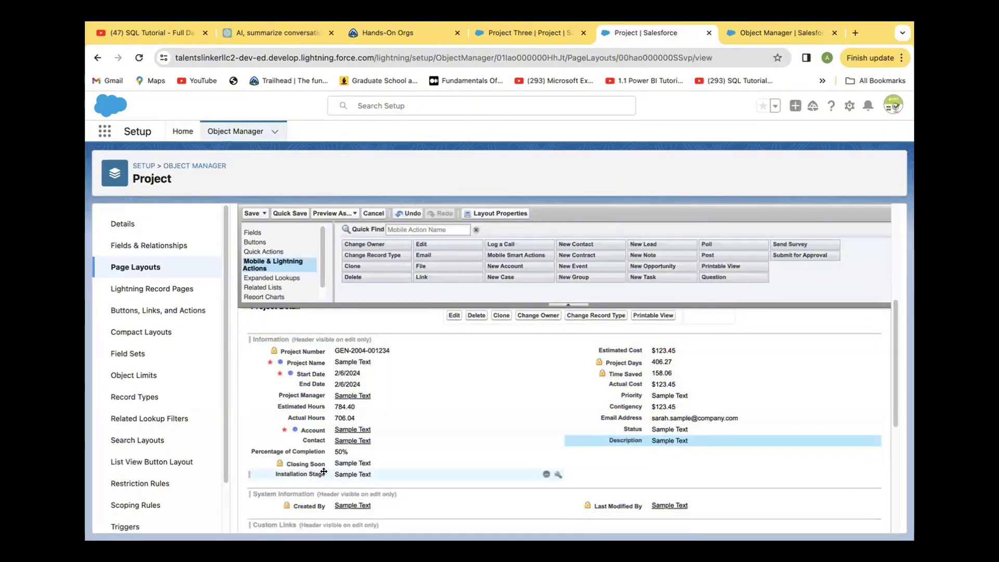
{"action": "left_click_drag", "start_coordinate": [418, 471], "coordinate": [613, 460]}
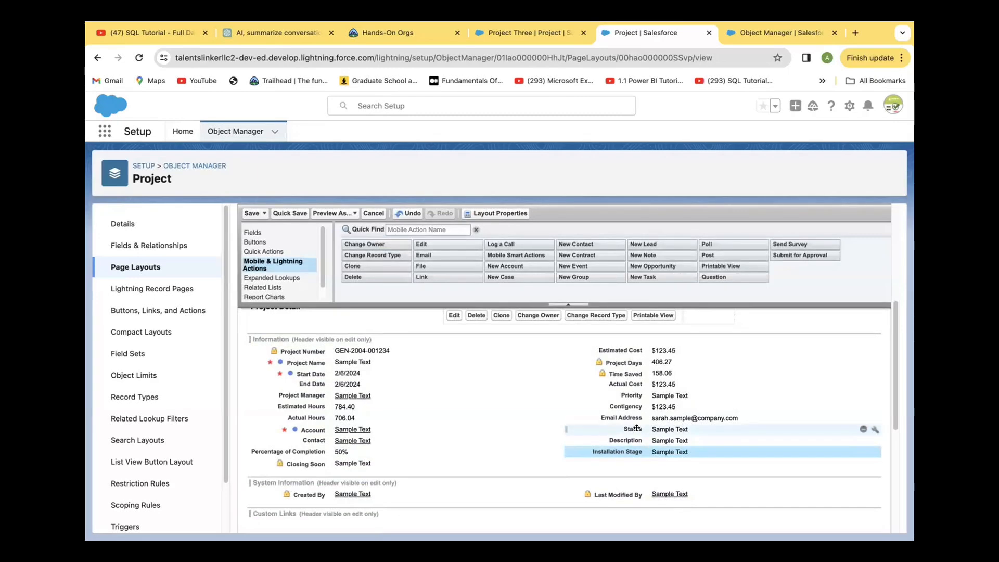
{"action": "left_click_drag", "start_coordinate": [636, 428], "coordinate": [604, 260]}
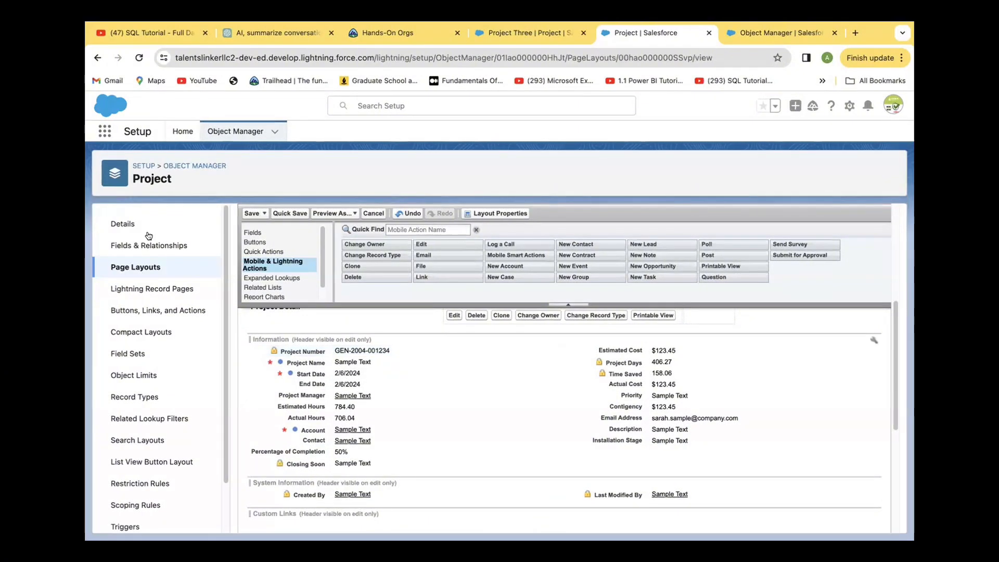
{"action": "left_click", "coordinate": [290, 214]}
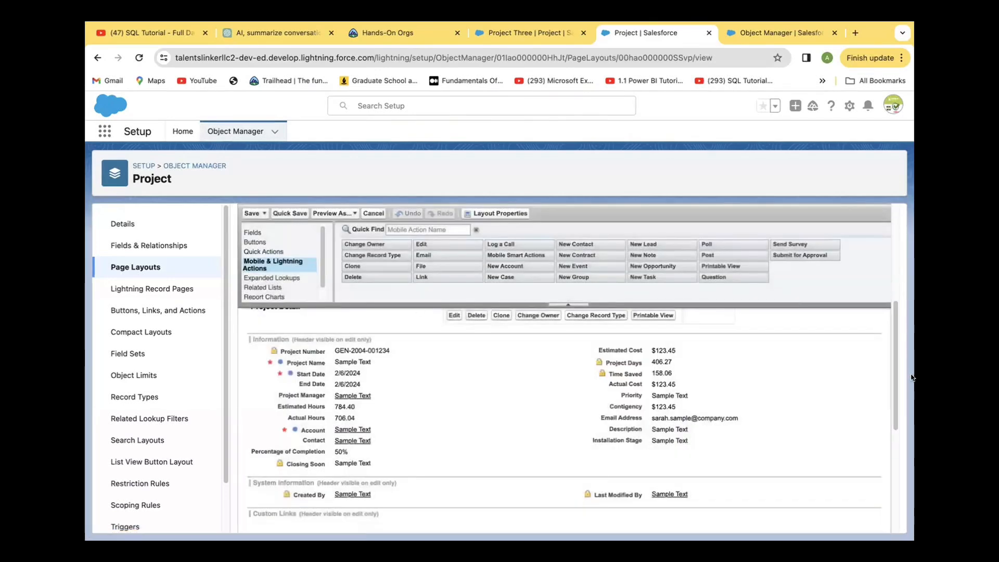
- Edit the Project page layout assignments and assign the Installarion layout to the Installation record type for all profiles
{"action": "left_click", "coordinate": [117, 269]}
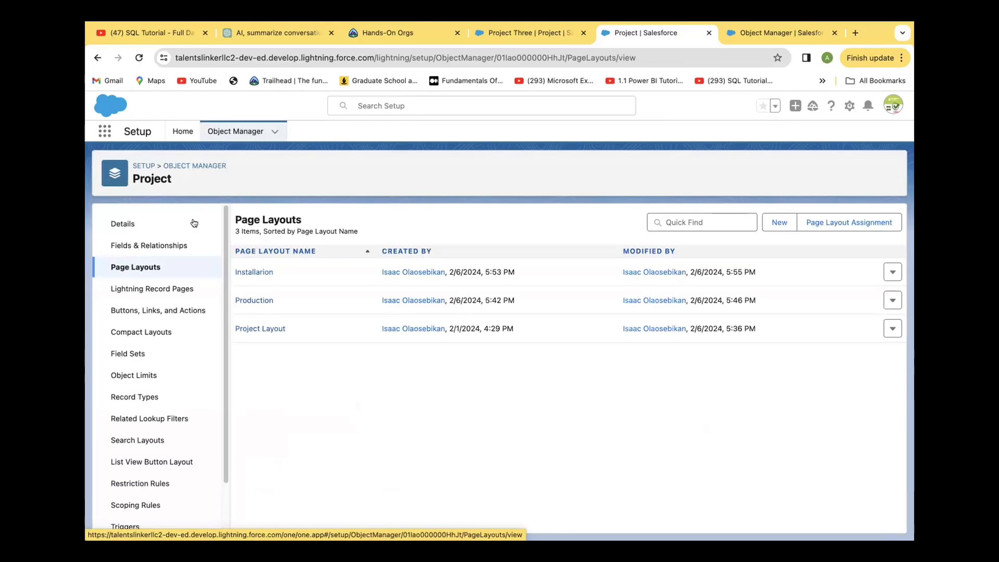
{"action": "left_click", "coordinate": [842, 227]}
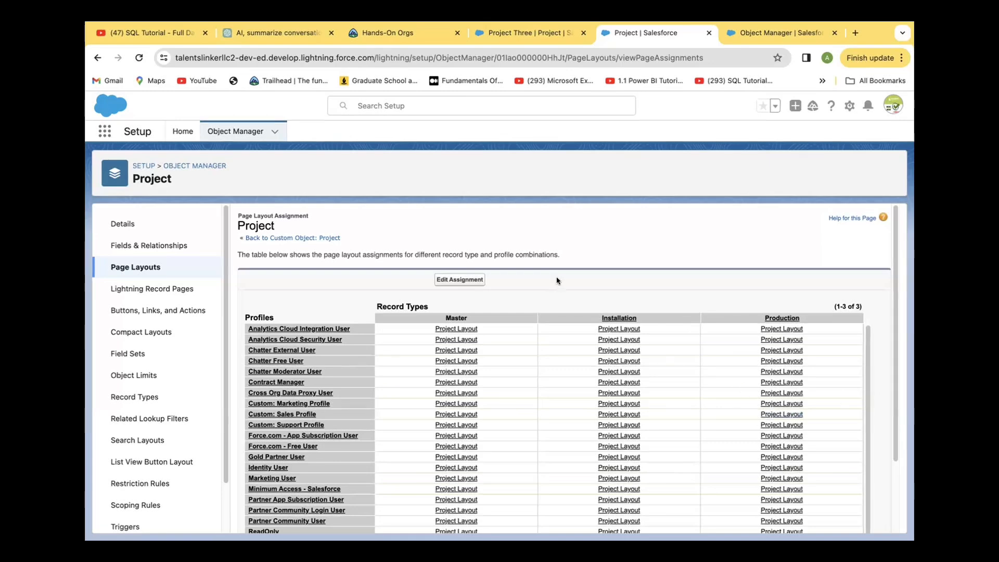
{"action": "left_click", "coordinate": [464, 280]}
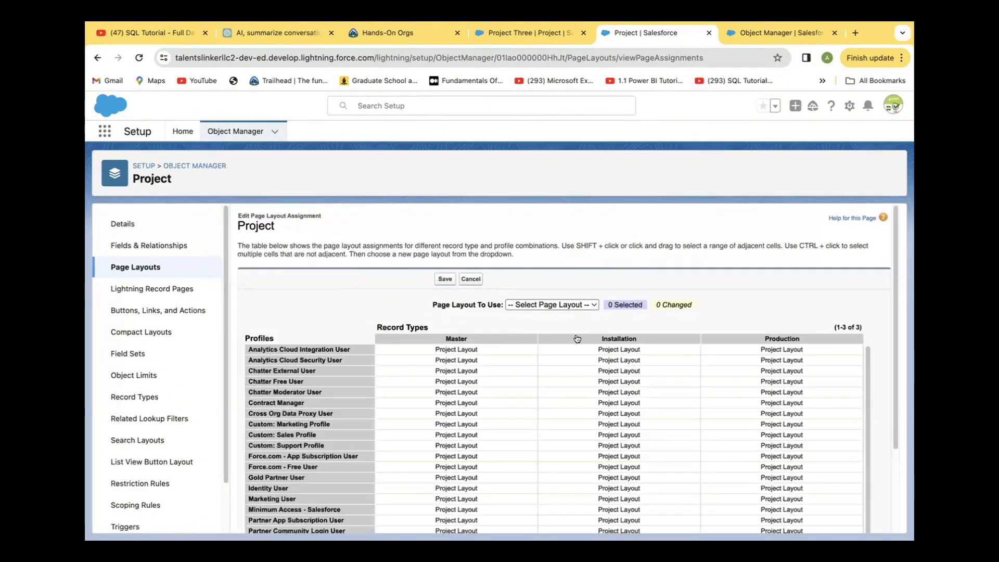
{"action": "left_click", "coordinate": [612, 338]}
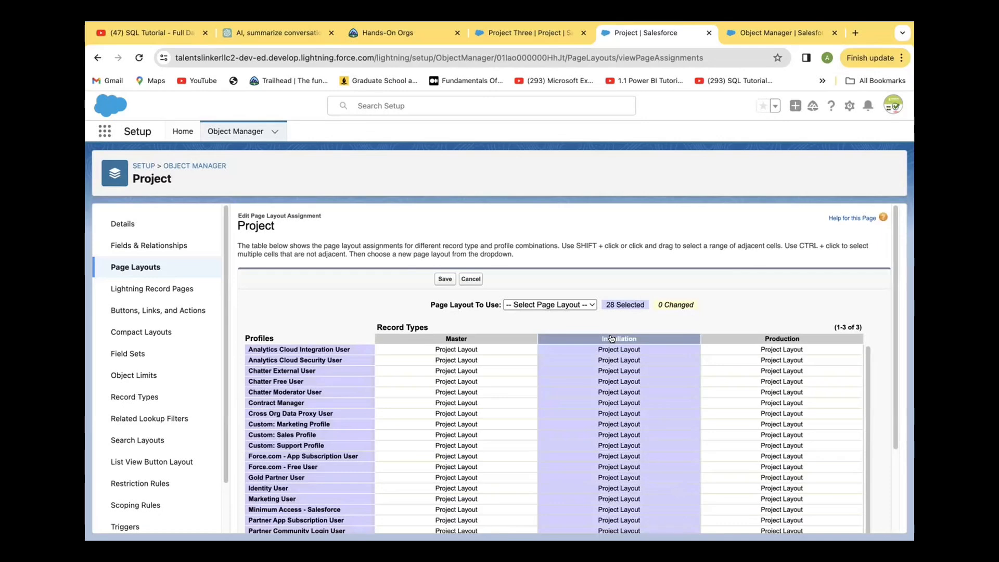
{"action": "left_click", "coordinate": [591, 304]}
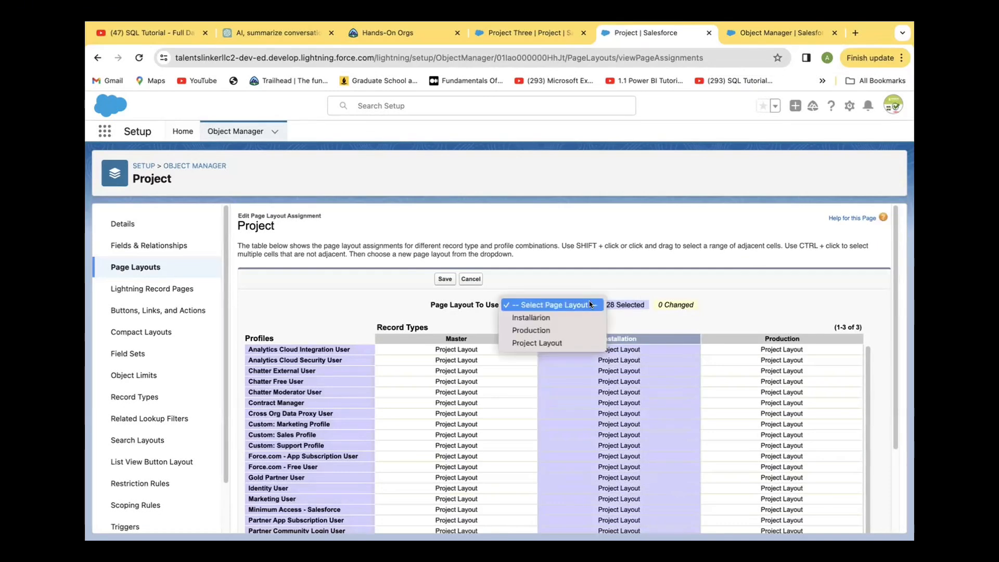
{"action": "left_click", "coordinate": [551, 319]}
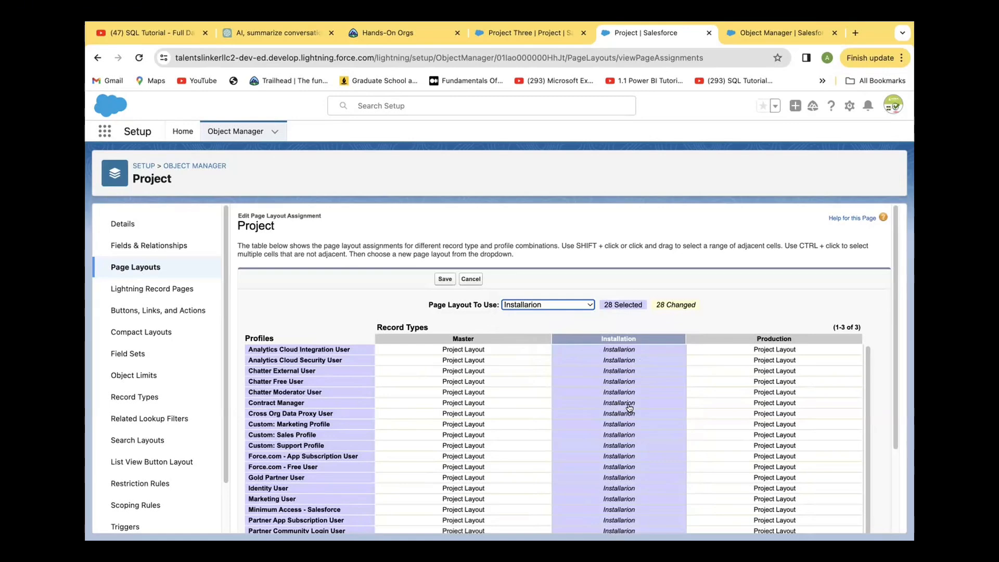
- Assign the Production layout to the Production record type for all profiles and save the page layout assignments
{"action": "left_click", "coordinate": [768, 339]}
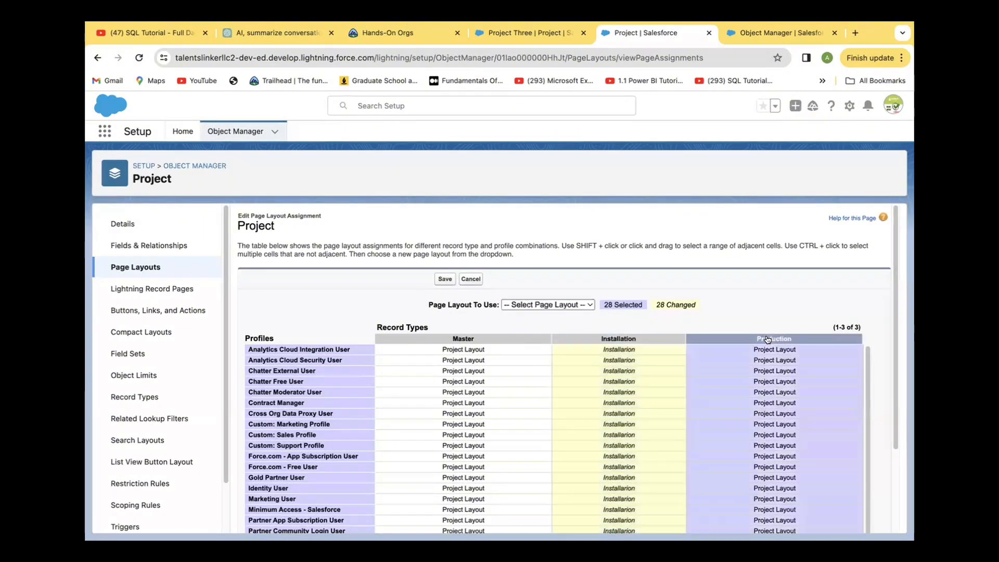
{"action": "left_click", "coordinate": [589, 305]}
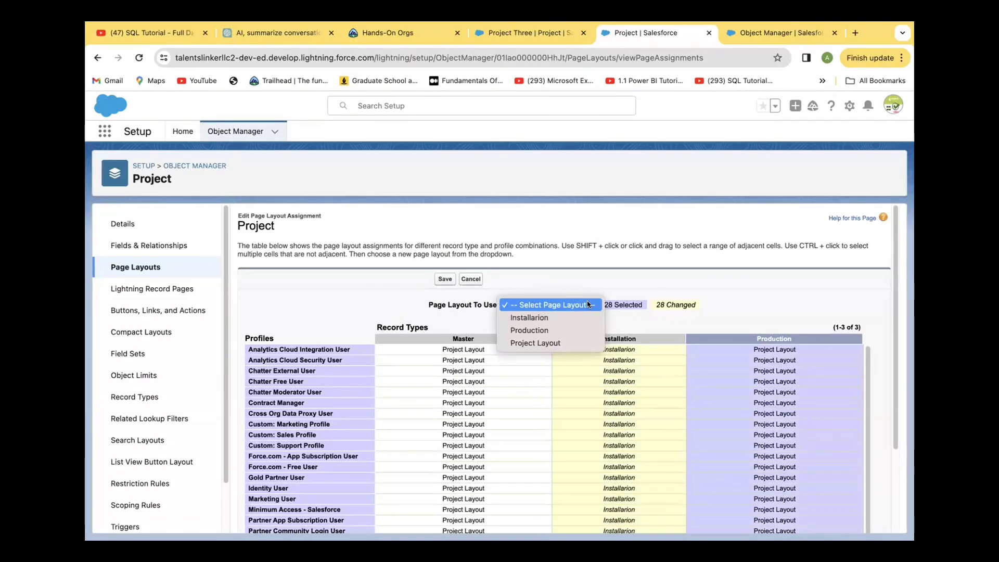
{"action": "left_click", "coordinate": [555, 330]}
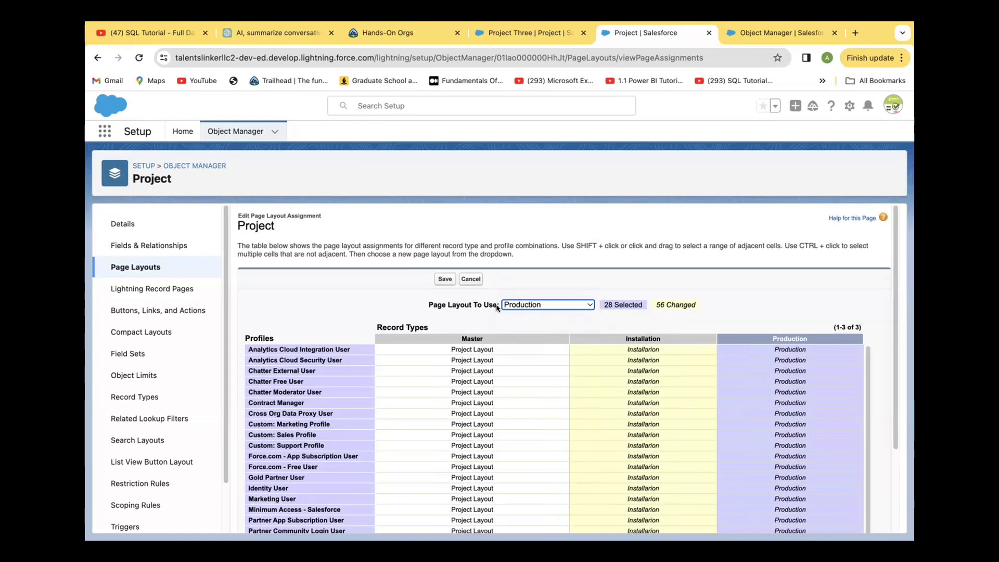
{"action": "left_click", "coordinate": [440, 280]}
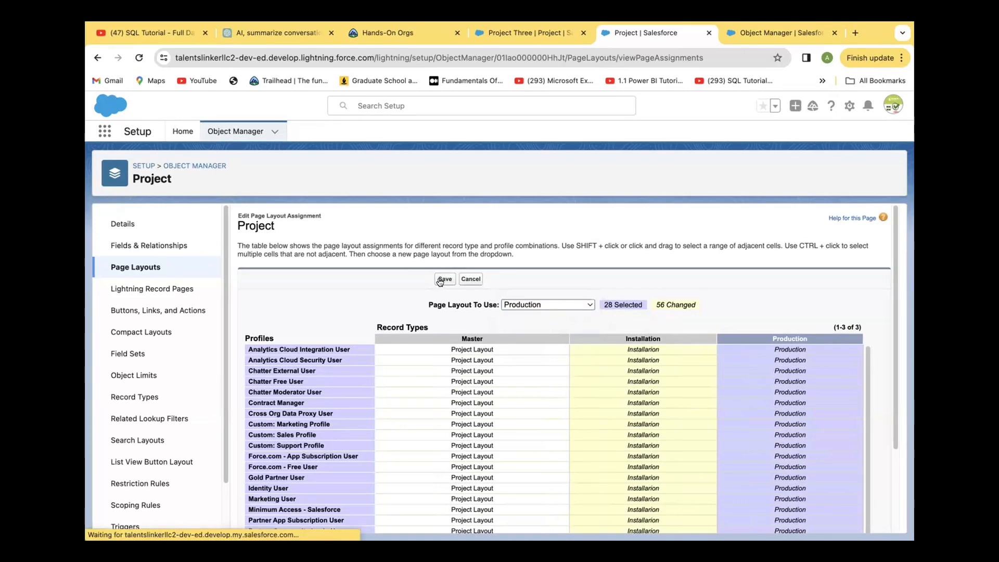
{"action": "left_click", "coordinate": [443, 280]}
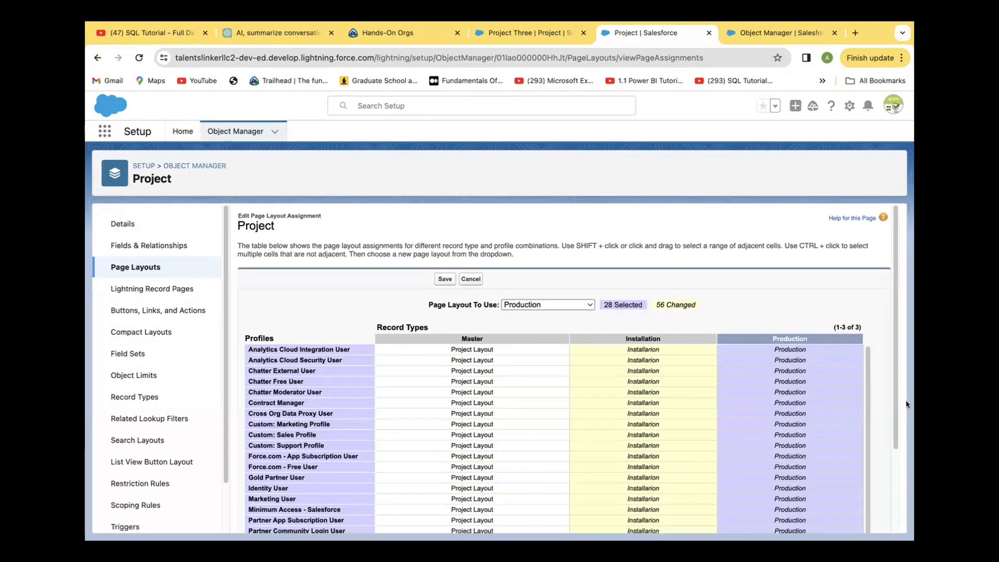
{"action": "left_click_drag", "start_coordinate": [896, 421], "coordinate": [894, 492]}
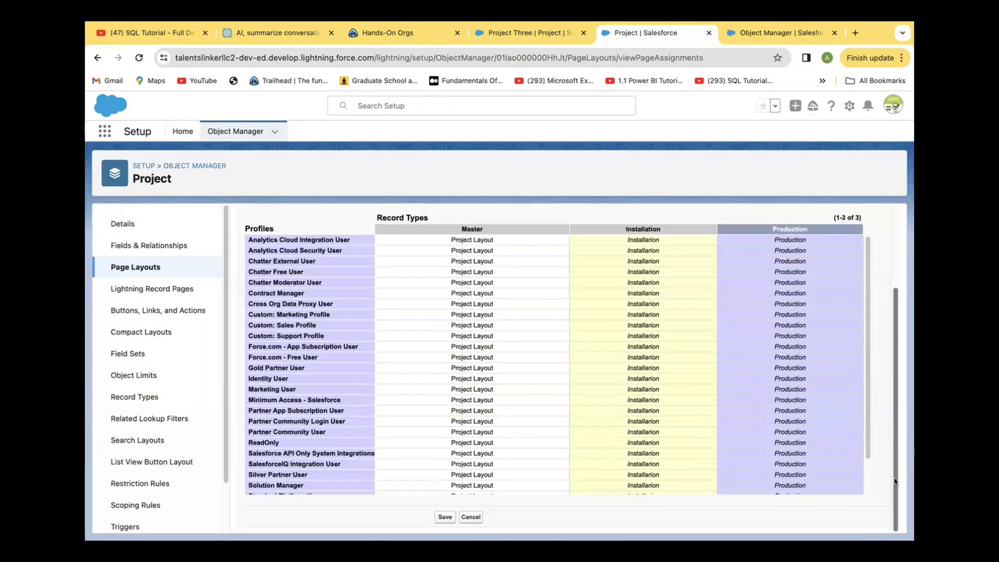
{"action": "left_click", "coordinate": [445, 517]}
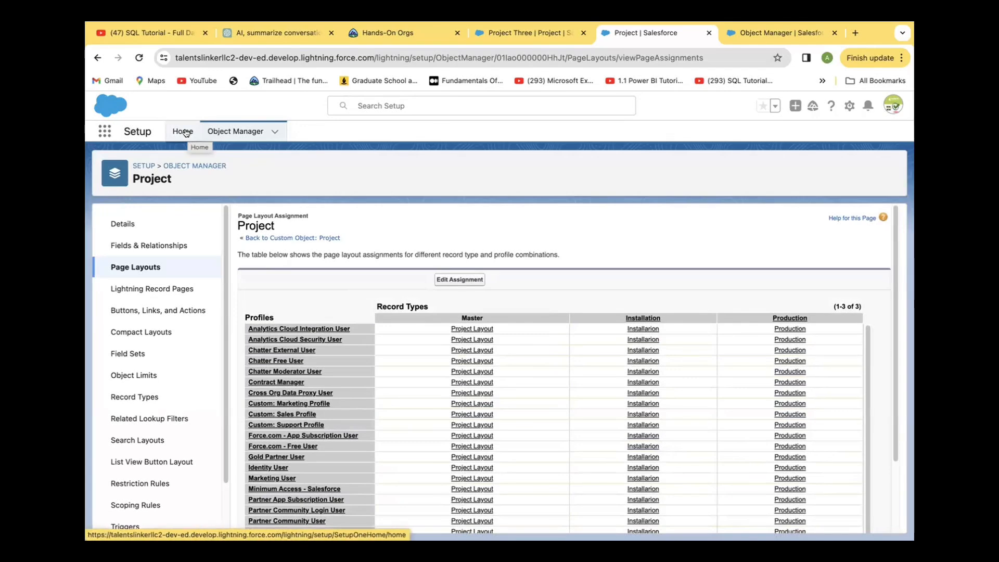
- Switch to the Sales app, open the Projects list, and reload the page
{"action": "left_click", "coordinate": [104, 128]}
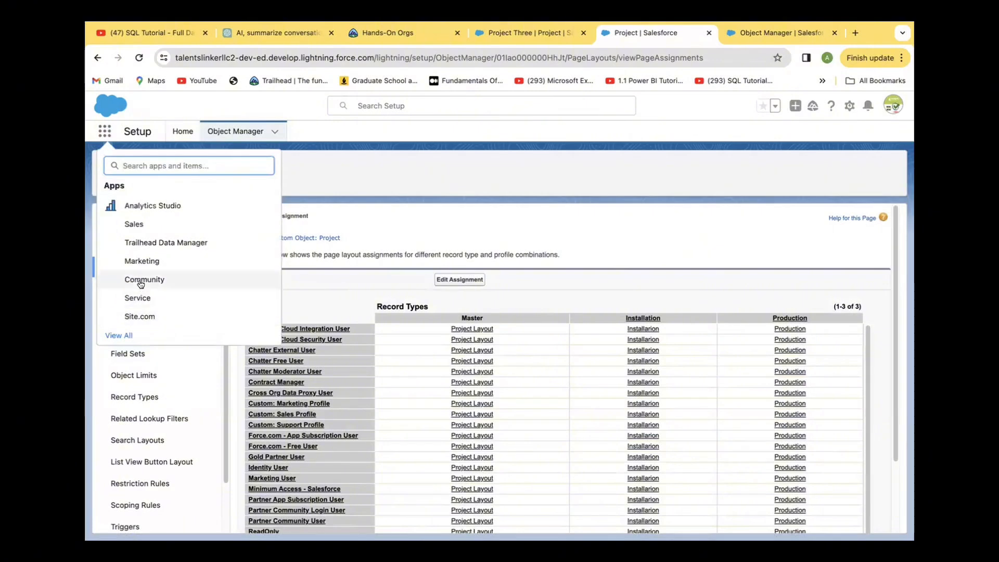
{"action": "left_click", "coordinate": [135, 227]}
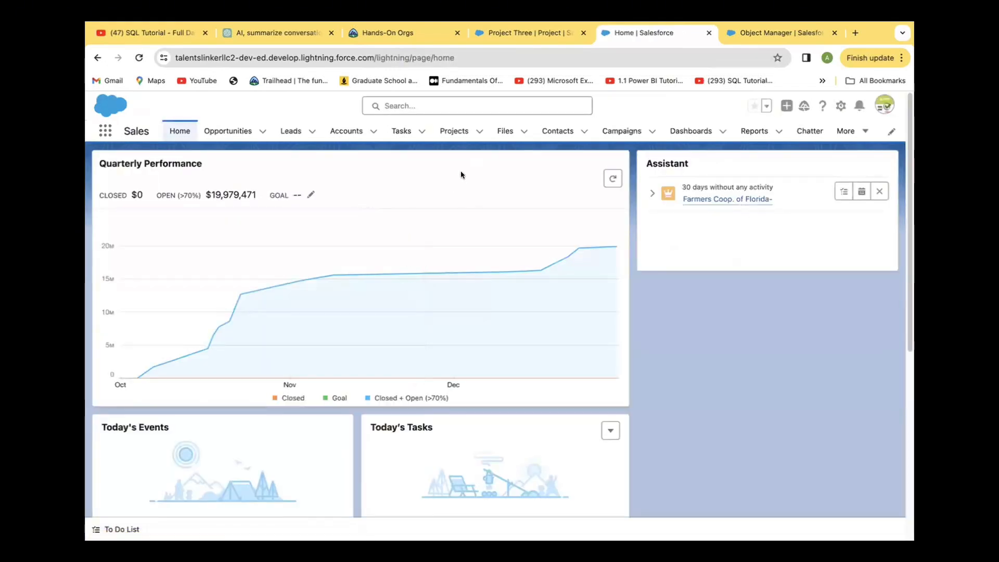
{"action": "left_click", "coordinate": [458, 134]}
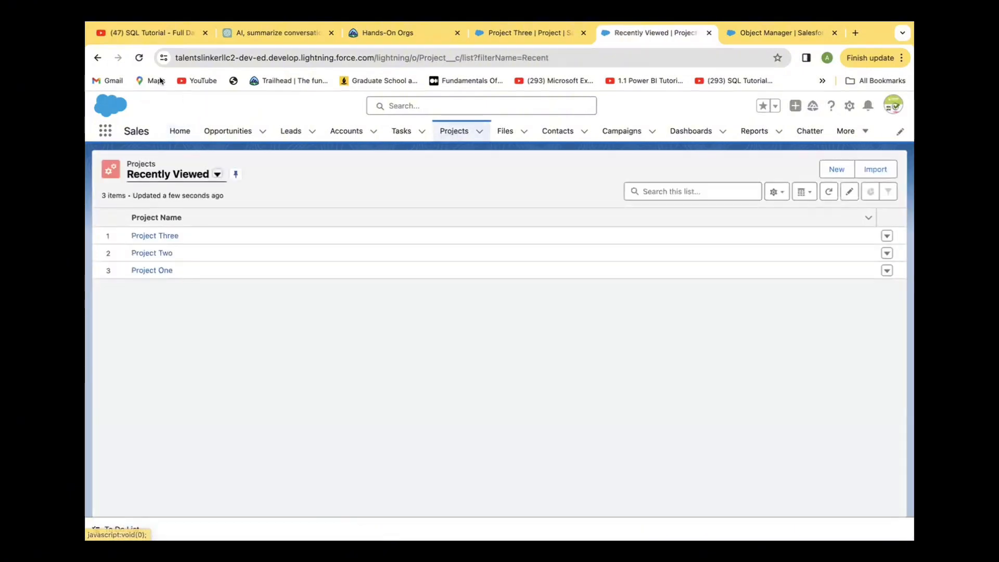
{"action": "left_click", "coordinate": [139, 57]}
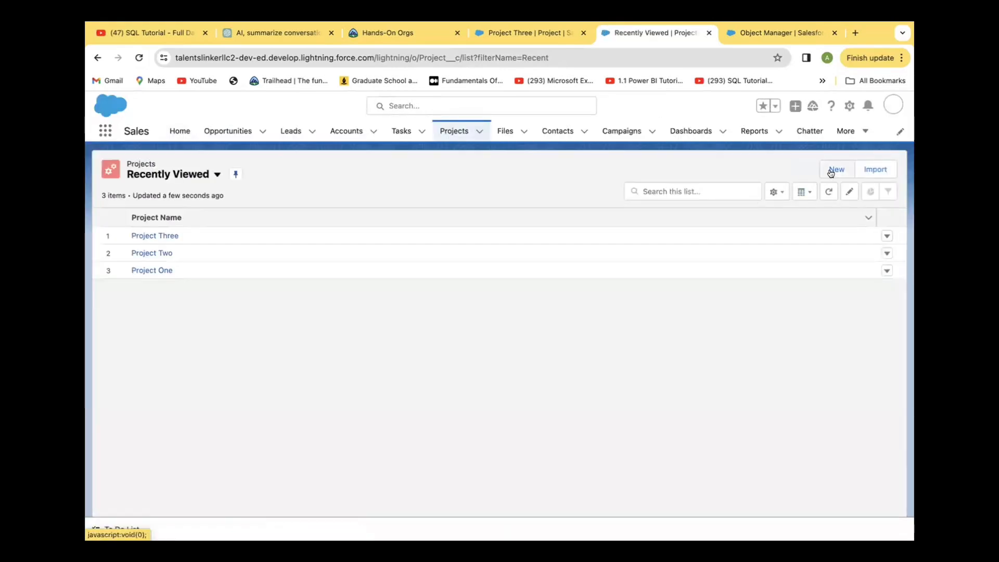
- Start a new project using the Installation record type and proceed to its entry form
{"action": "left_click", "coordinate": [831, 172]}
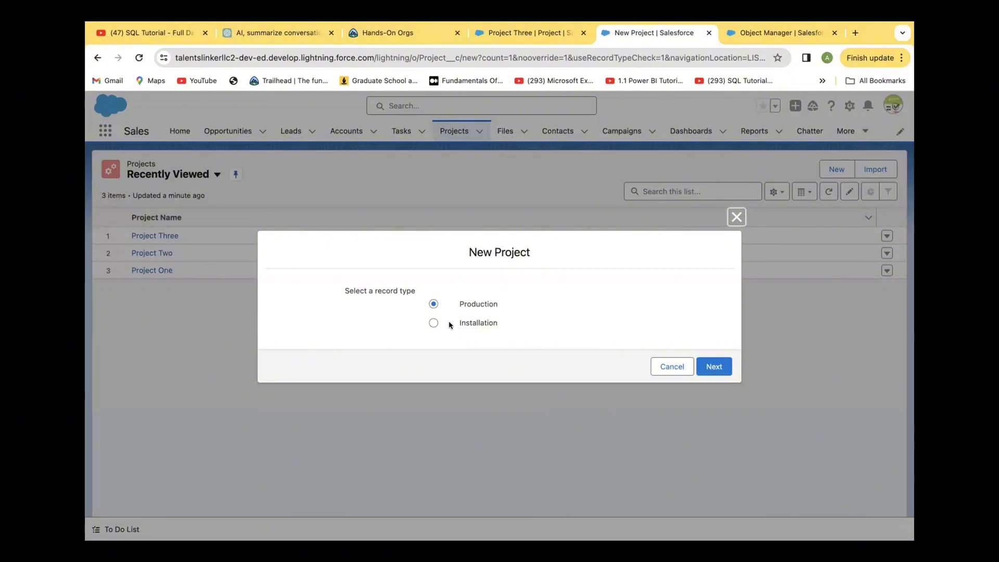
{"action": "left_click", "coordinate": [433, 322]}
{"action": "left_click", "coordinate": [713, 367]}
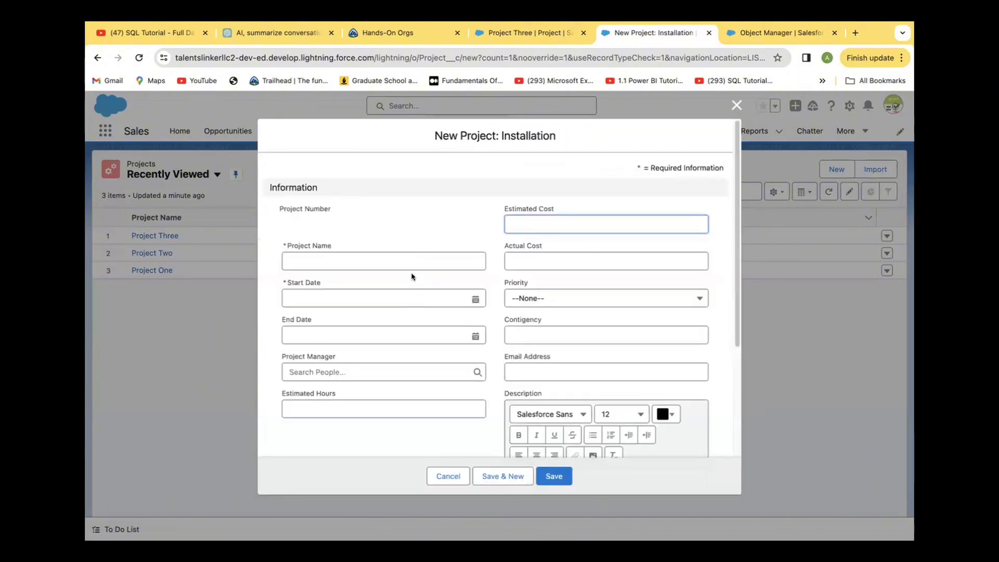
- Enter Installation Project One as the project name of the new Installation record
{"action": "left_click", "coordinate": [318, 262]}
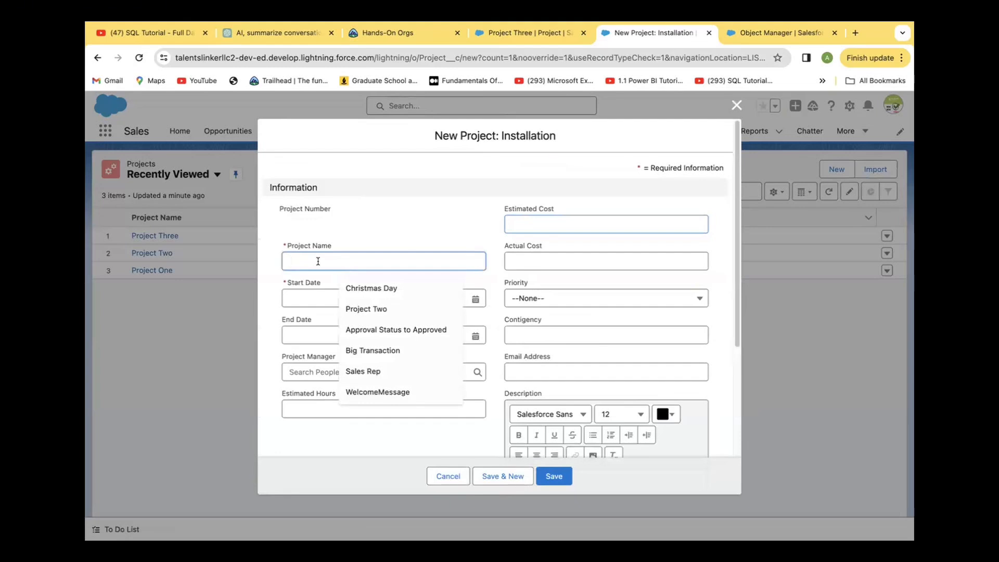
{"action": "type", "text": "Ins"}
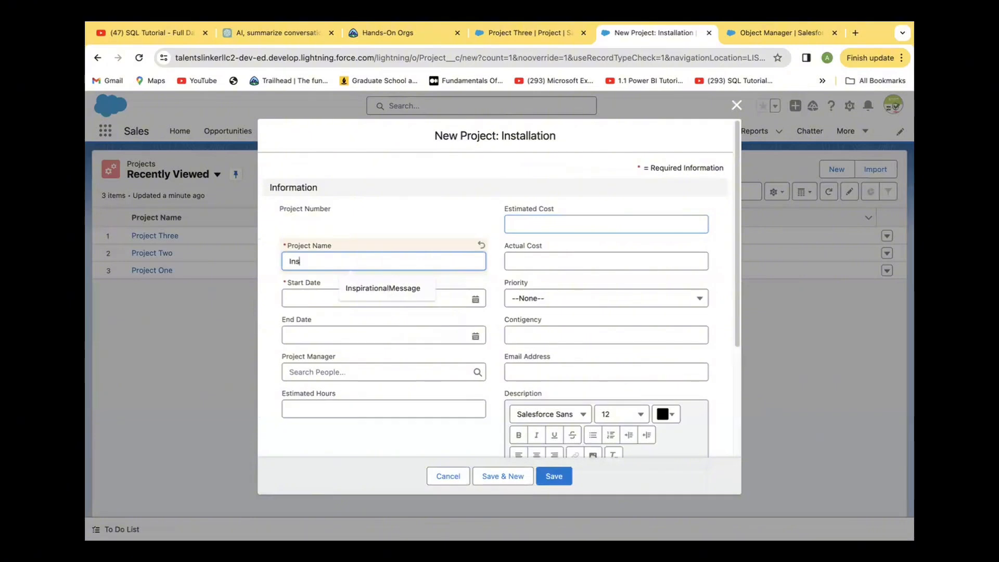
{"action": "type", "text": "t"}
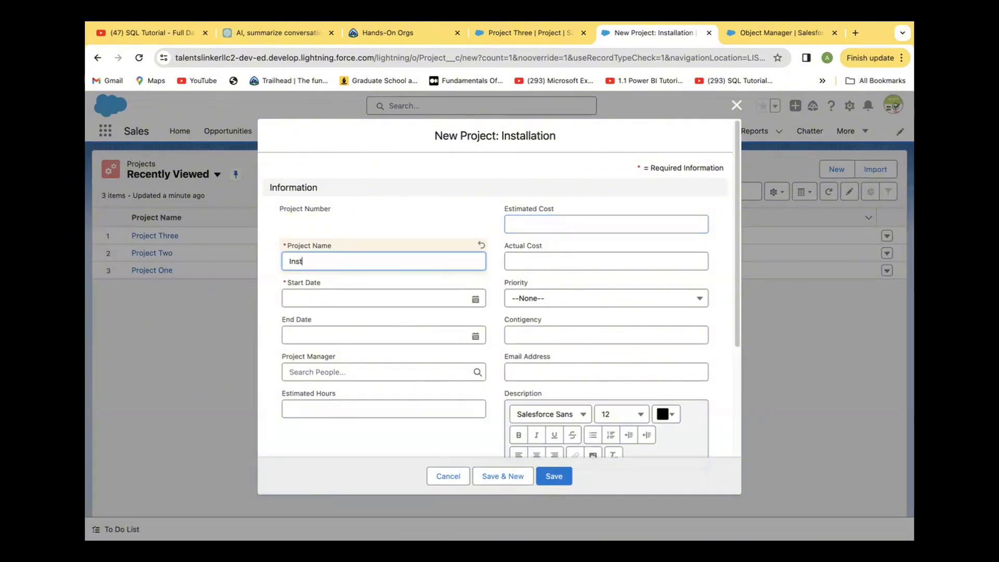
{"action": "type", "text": "allation Project One"}
- Set the start date to 2/7/2024 and the end date to 2/21/2024, and choose the second recent person as project manager
{"action": "left_click", "coordinate": [384, 296]}
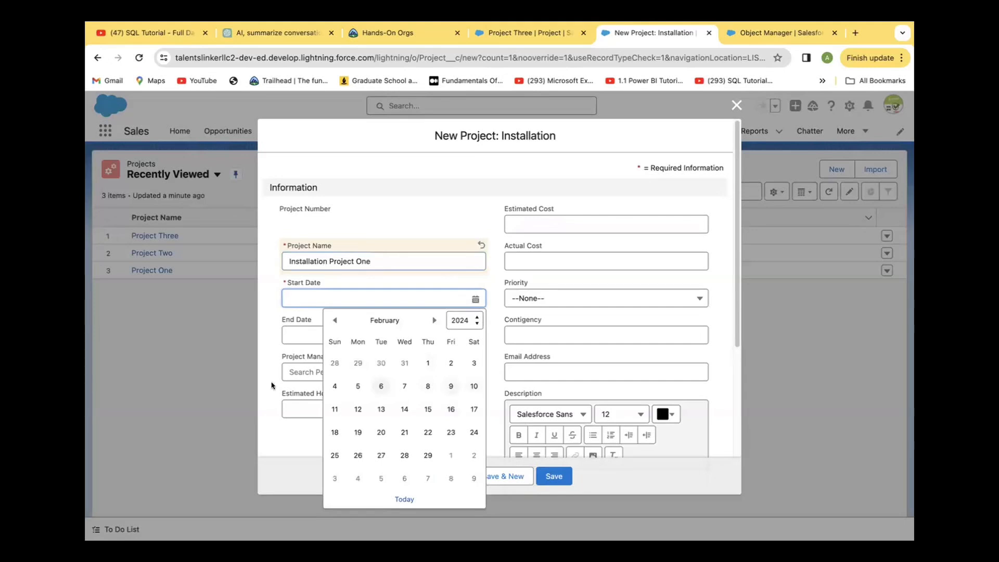
{"action": "left_click", "coordinate": [402, 388]}
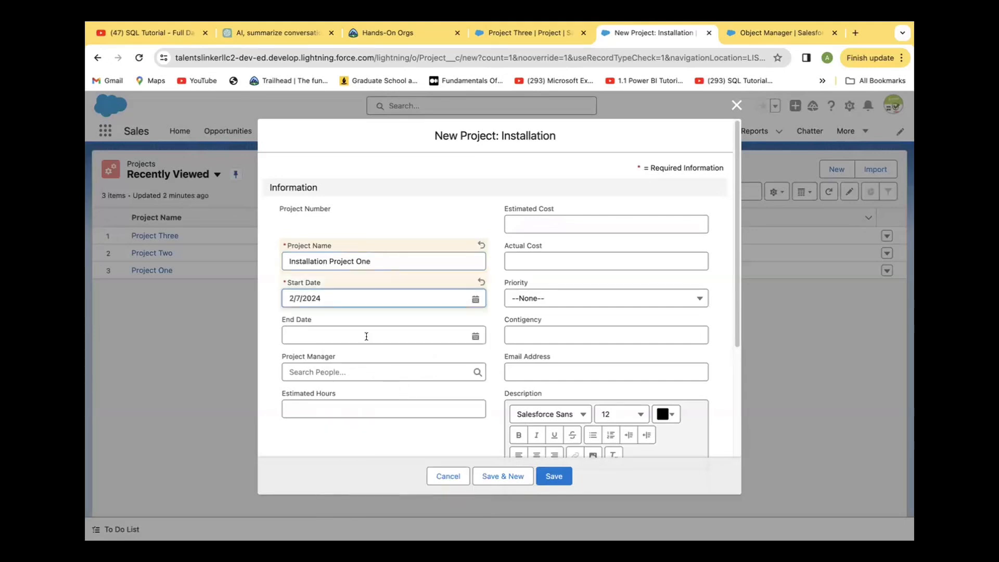
{"action": "left_click", "coordinate": [476, 335]}
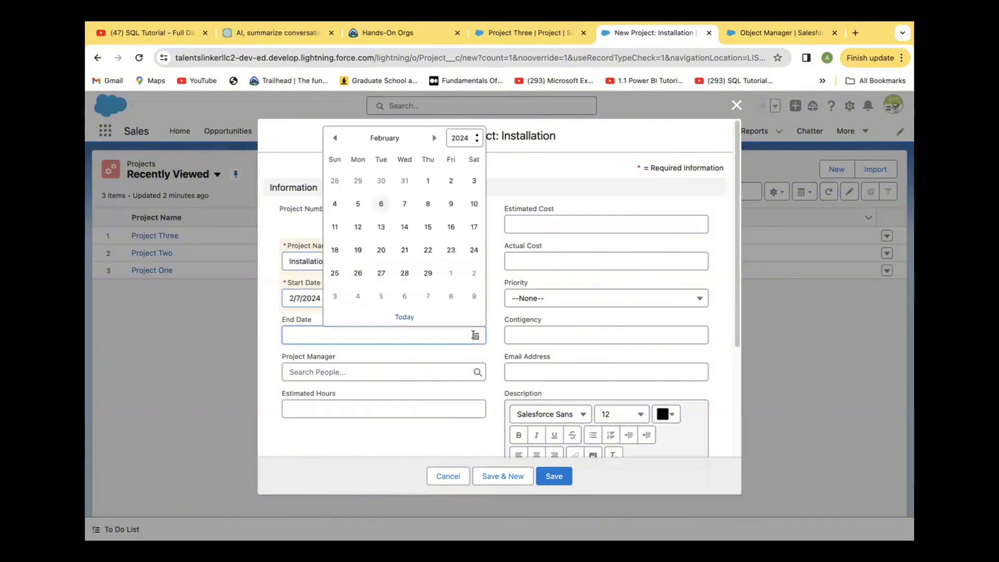
{"action": "left_click", "coordinate": [404, 250]}
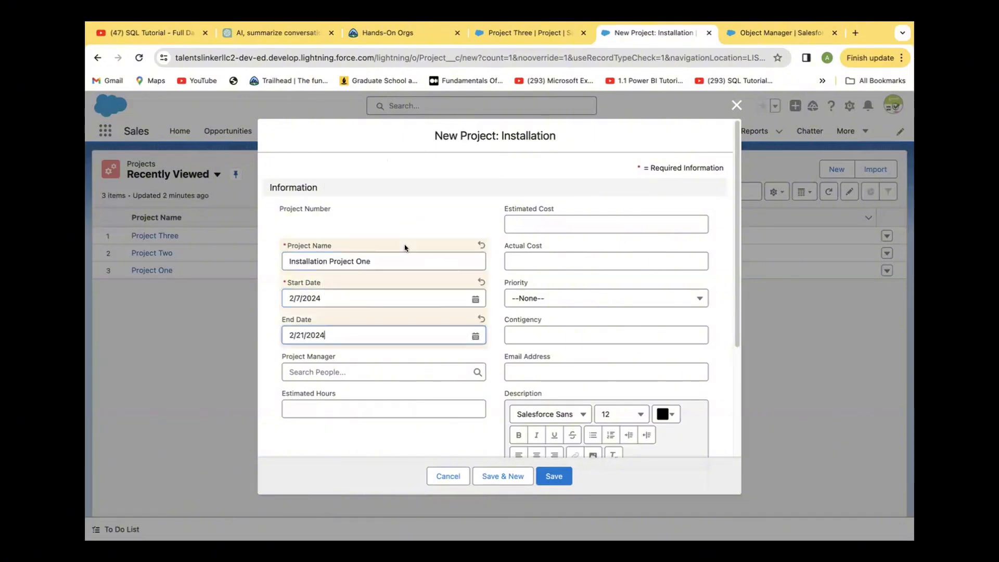
{"action": "left_click", "coordinate": [467, 372]}
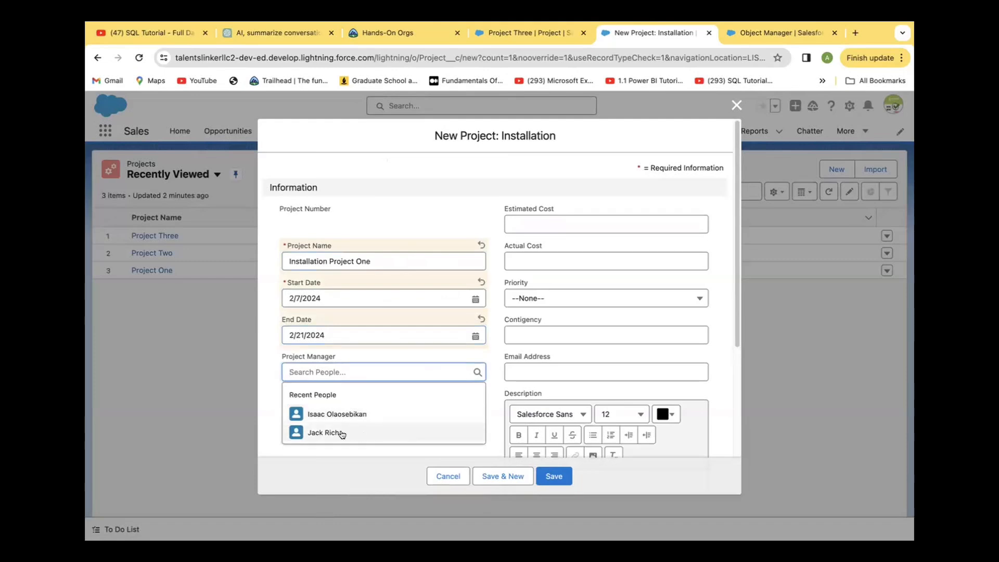
{"action": "left_click", "coordinate": [341, 433]}
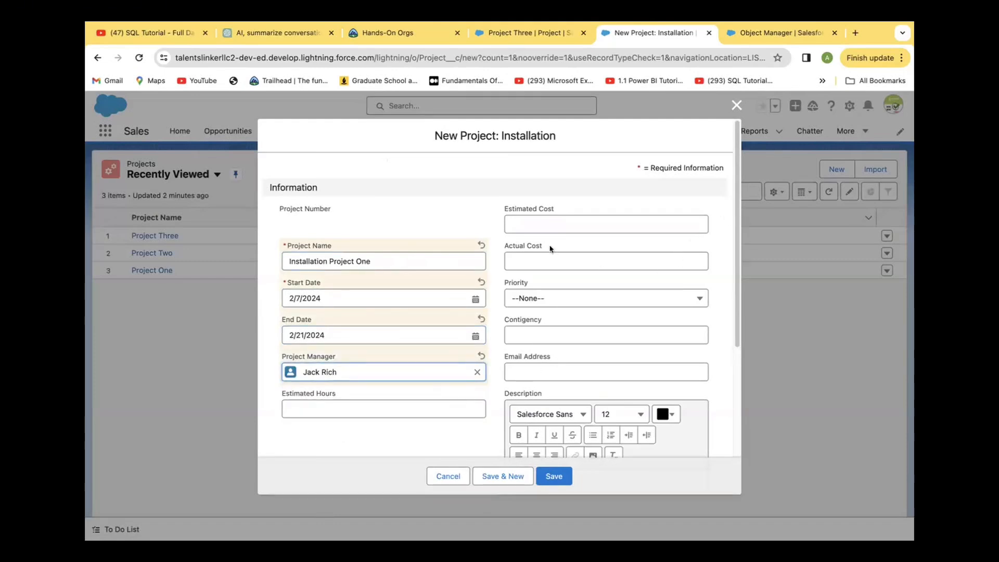
- Set the project's estimated cost to $2,000,000.00 and its actual cost to $1,500,000.00
{"action": "left_click", "coordinate": [539, 218]}
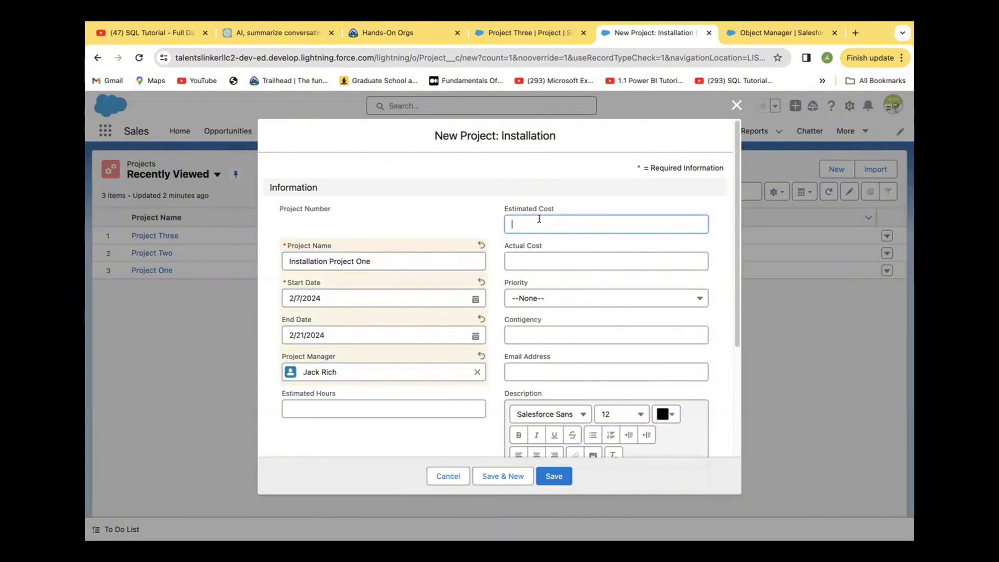
{"action": "type", "text": "2"}
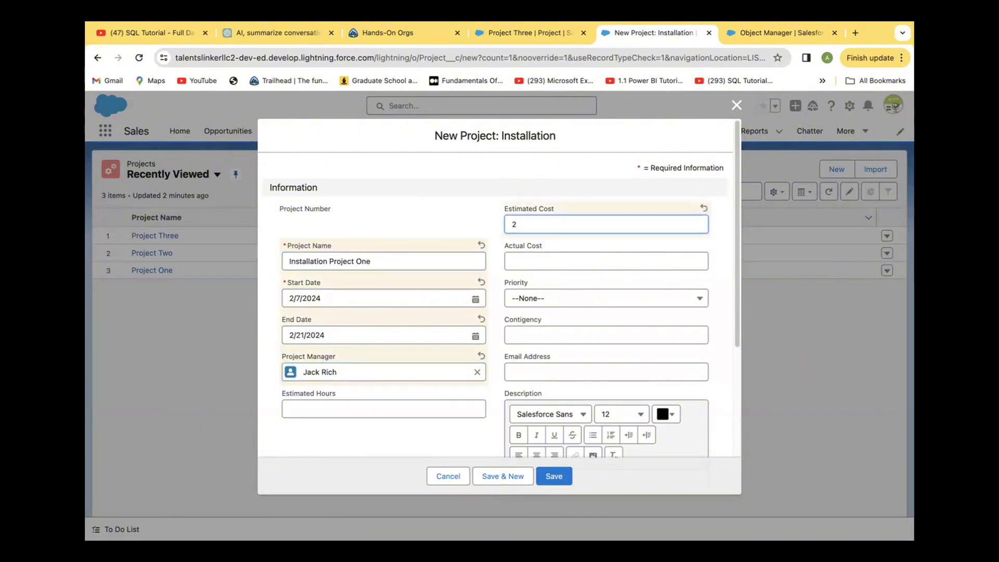
{"action": "type", "text": "000000"}
{"action": "left_click", "coordinate": [545, 253]}
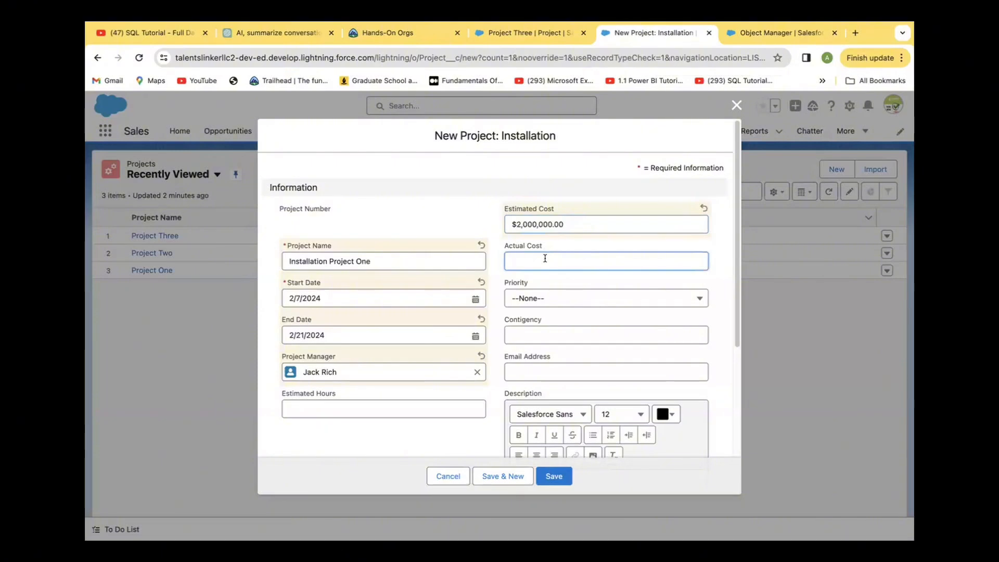
{"action": "type", "text": "70"}
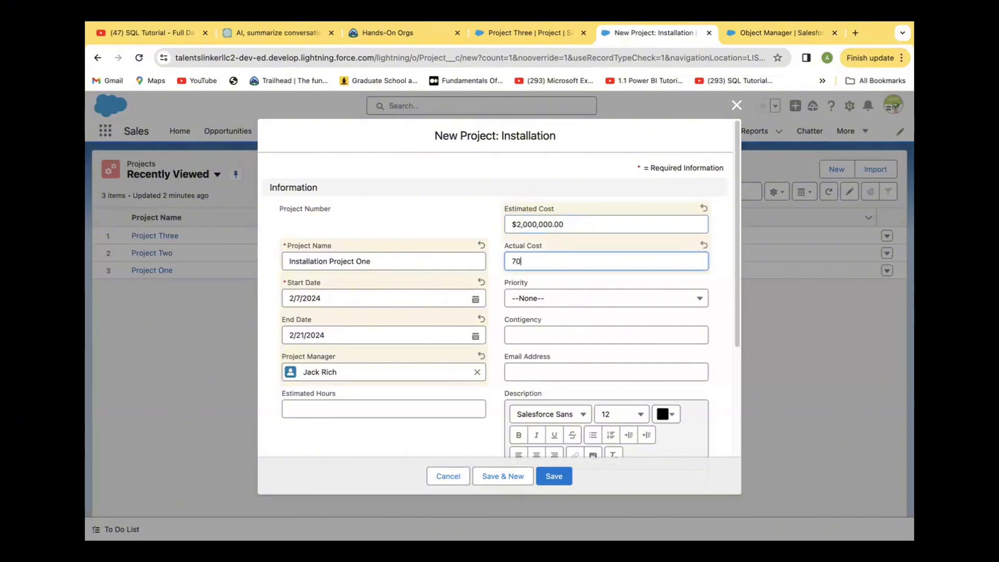
{"action": "type", "text": "0000"}
{"action": "key", "text": "BackSpace"}
{"action": "key", "text": "BackSpace"}
{"action": "key", "text": "BackSpace"}
{"action": "key", "text": "BackSpace"}
{"action": "key", "text": "BackSpace"}
{"action": "key", "text": "BackSpace"}
{"action": "type", "text": "1,5000000.00"}
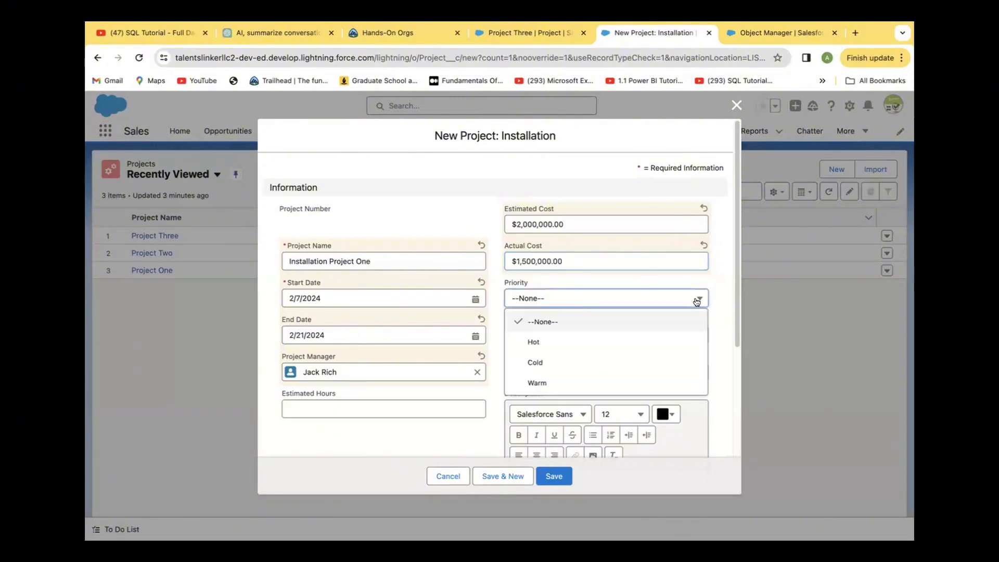
- Set the project's priority to Hot and its contingency to 60,000
{"action": "left_click", "coordinate": [557, 339]}
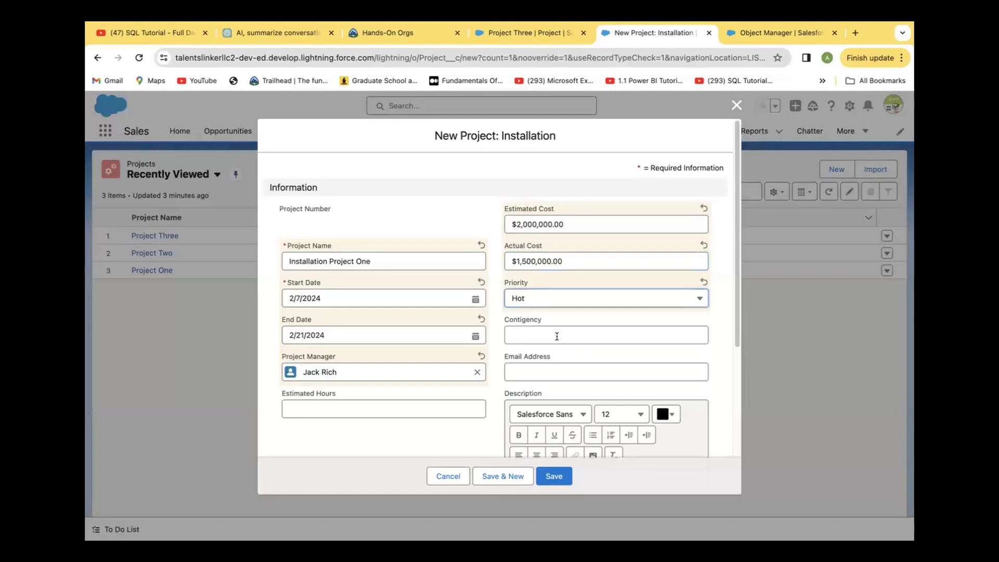
{"action": "left_click", "coordinate": [583, 334]}
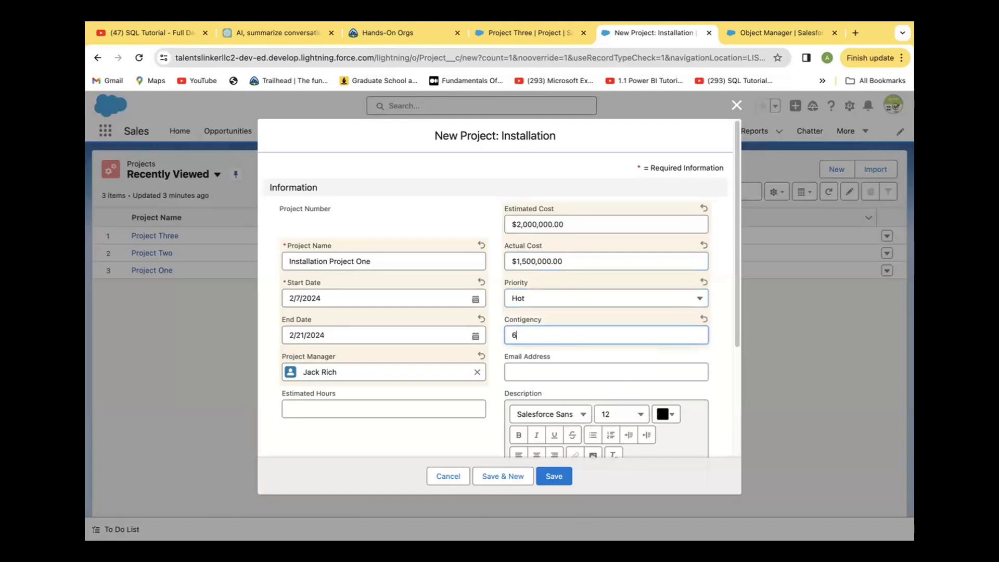
- Set the project's installation stage to Installation and Construction
{"action": "scroll", "coordinate": [713, 370], "scroll_direction": "down", "scroll_amount": 4}
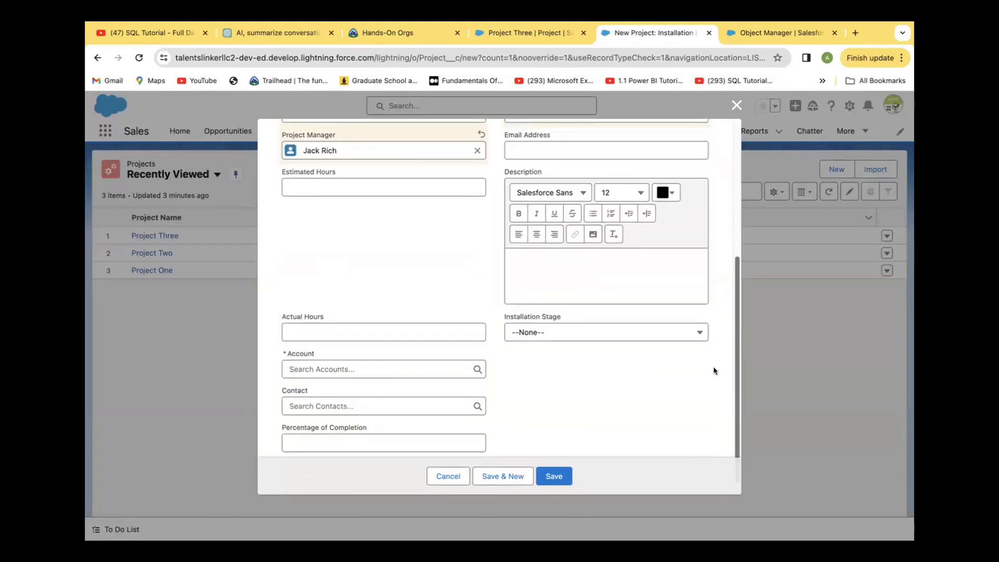
{"action": "left_click", "coordinate": [697, 333]}
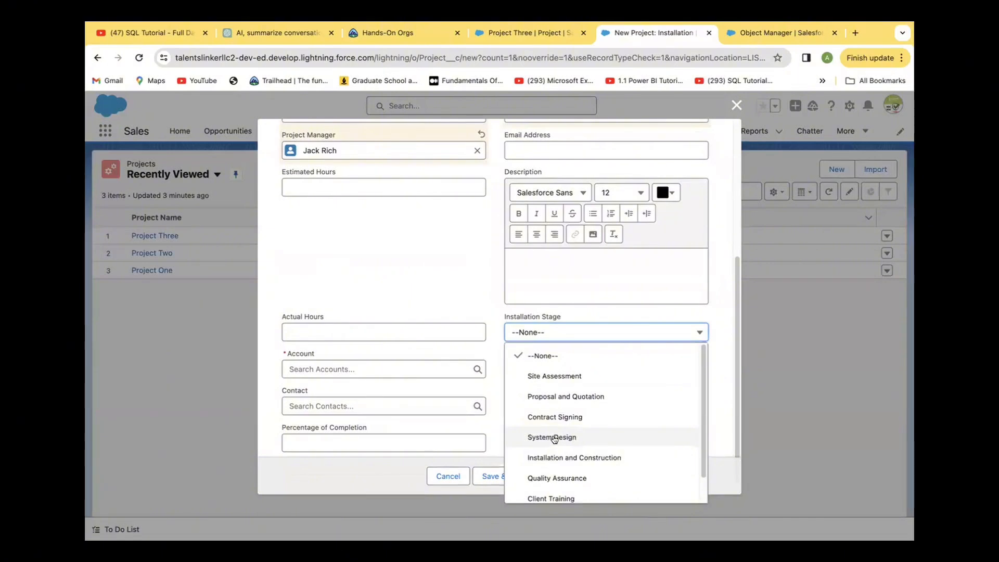
{"action": "left_click", "coordinate": [549, 458]}
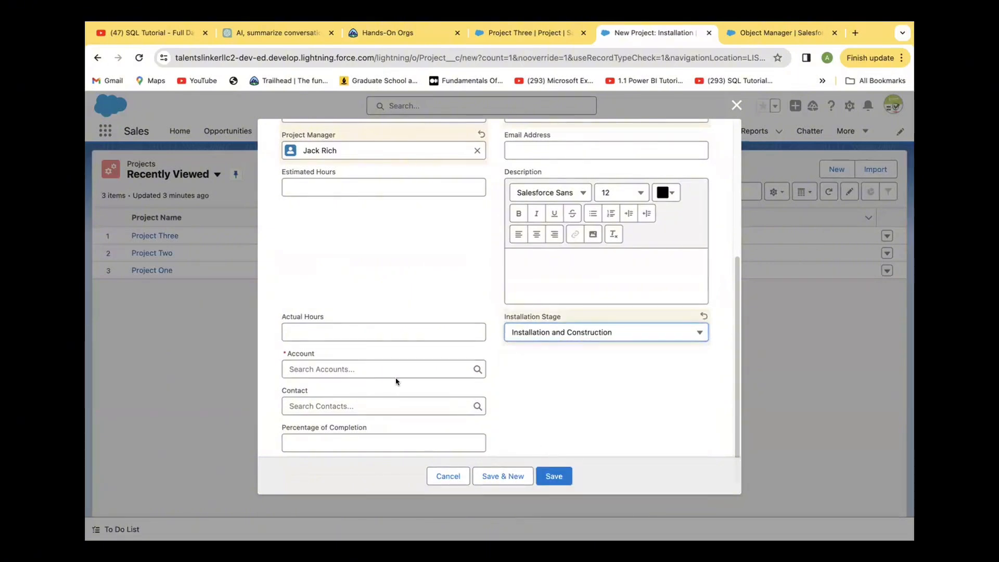
- Link the project to the Farmers Coop. of Florida account and to that account's recent contact
{"action": "left_click", "coordinate": [440, 371]}
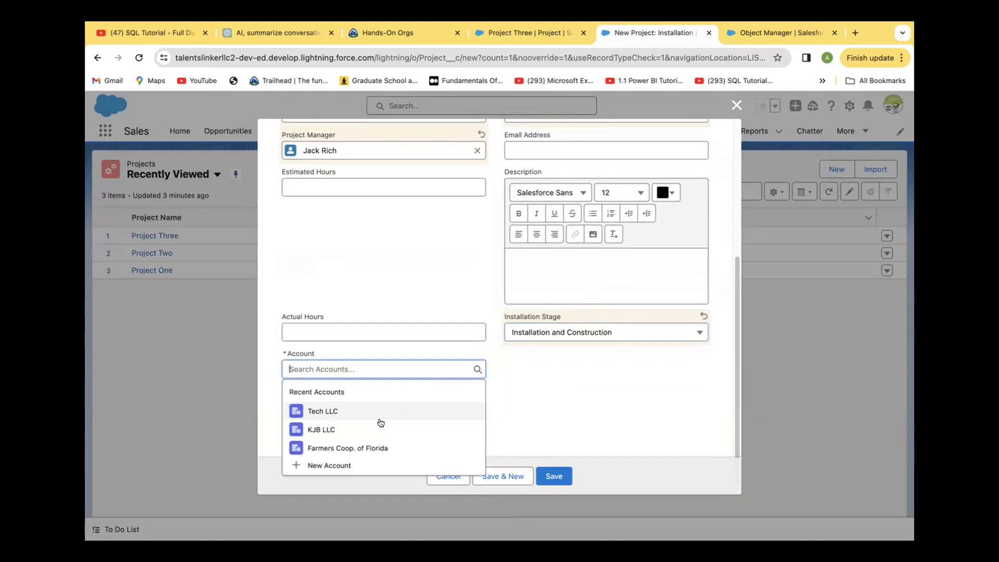
{"action": "left_click", "coordinate": [360, 448]}
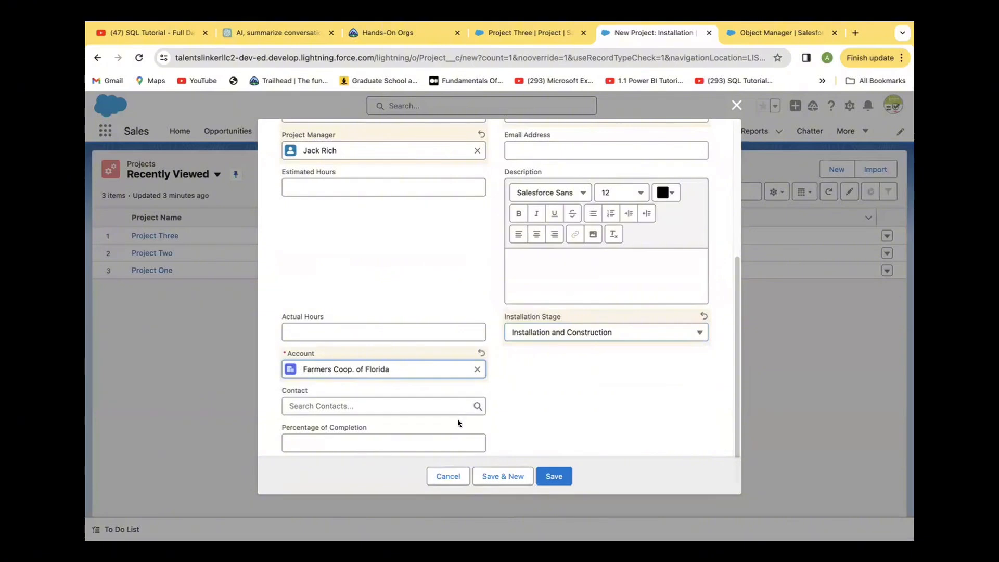
{"action": "left_click", "coordinate": [470, 406]}
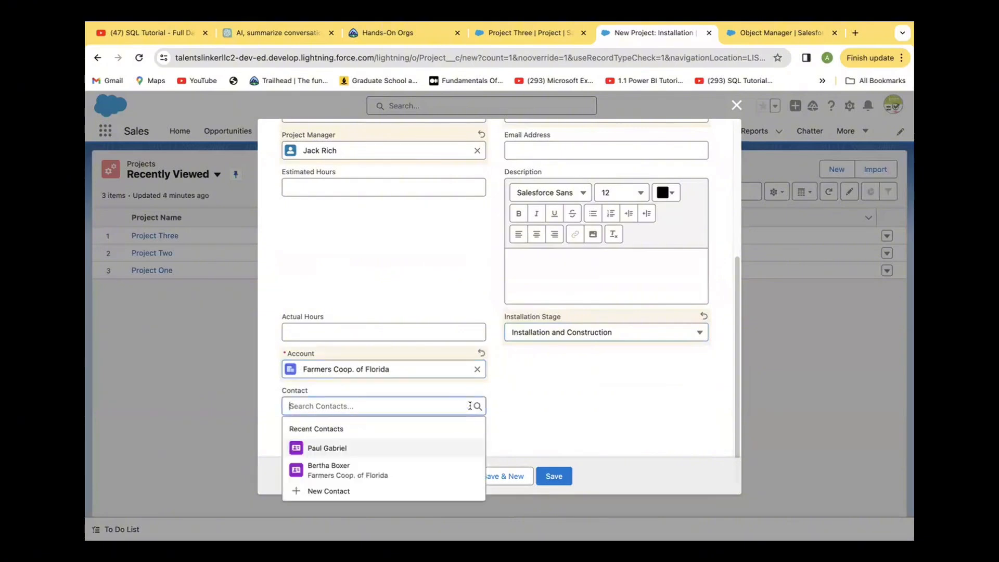
{"action": "left_click", "coordinate": [417, 474]}
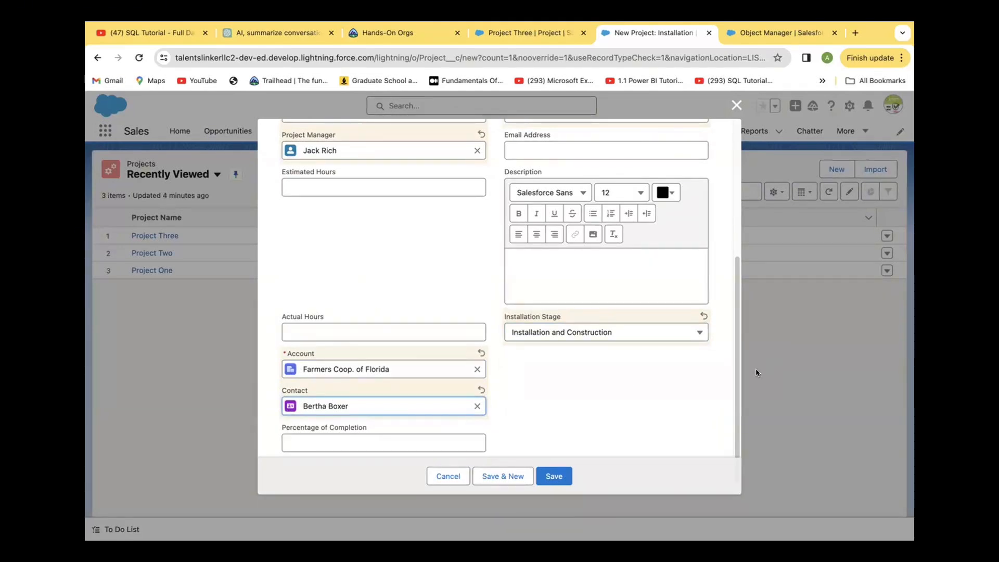
- Set the percentage of completion to 15, save the Installation project, and dismiss the confirmation
{"action": "scroll", "coordinate": [735, 385], "scroll_direction": "down", "scroll_amount": 1}
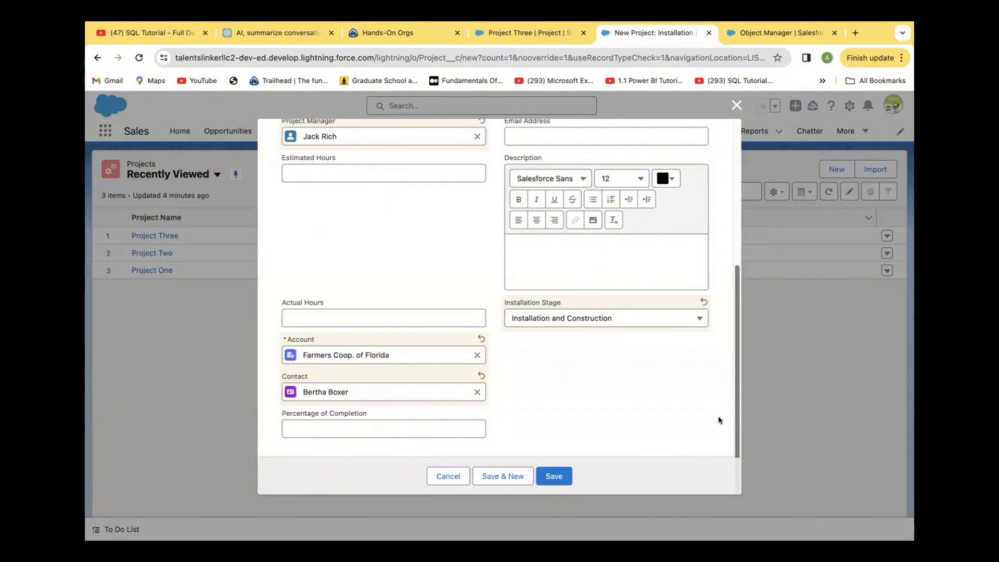
{"action": "left_click", "coordinate": [351, 431]}
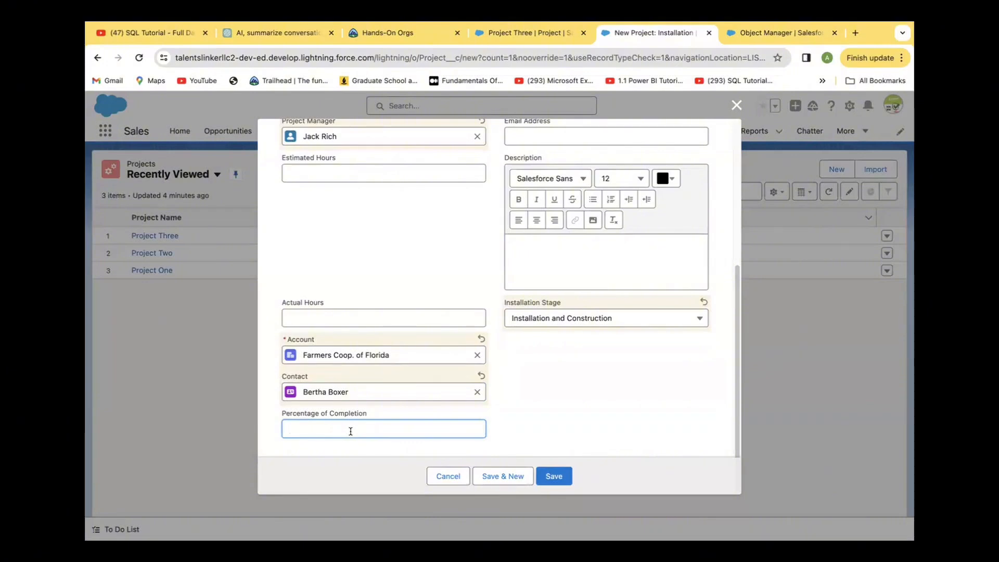
{"action": "type", "text": "2"}
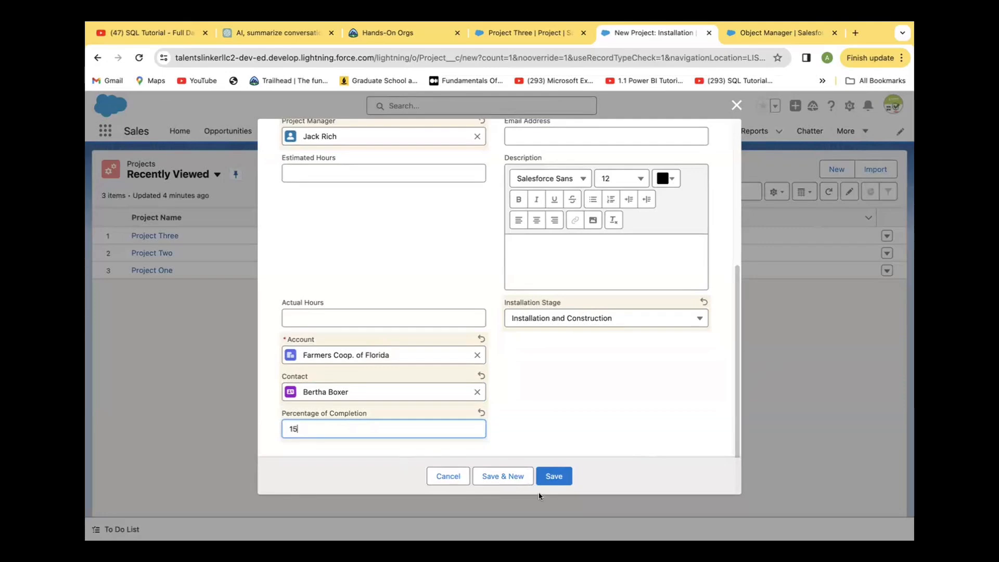
{"action": "left_click", "coordinate": [545, 478]}
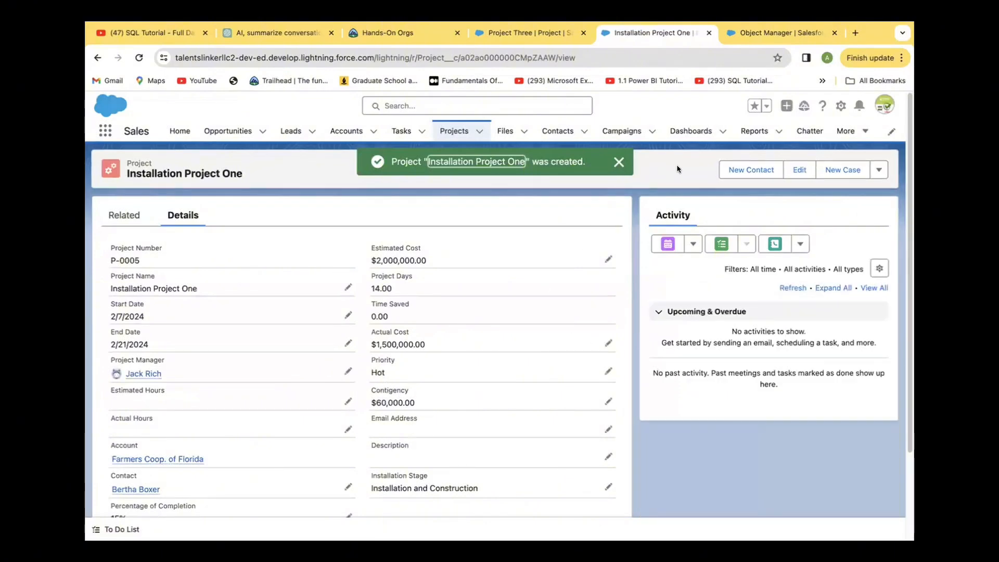
{"action": "left_click", "coordinate": [618, 162]}
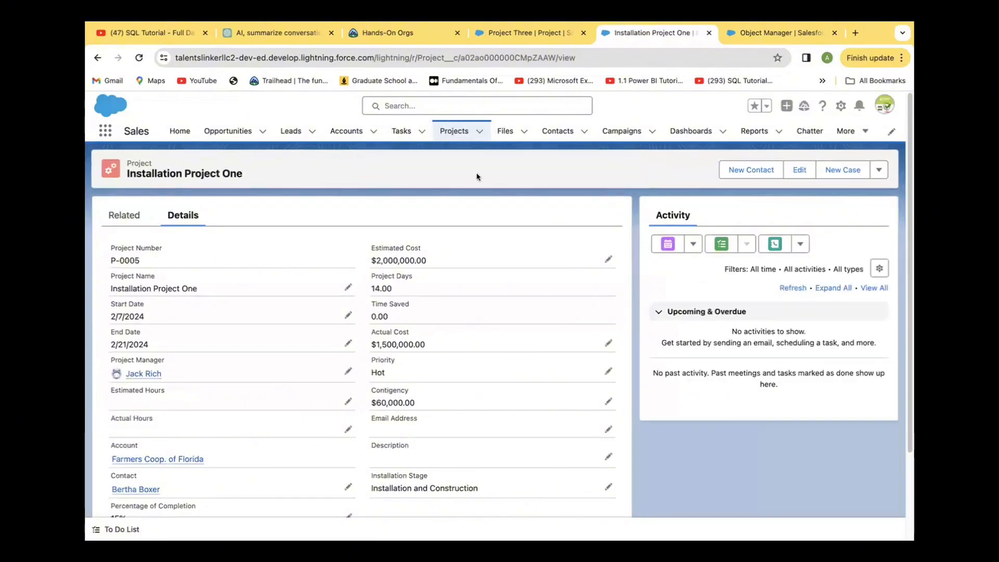
- Return to the Projects list and start a new project with the Production record type
{"action": "left_click", "coordinate": [448, 134]}
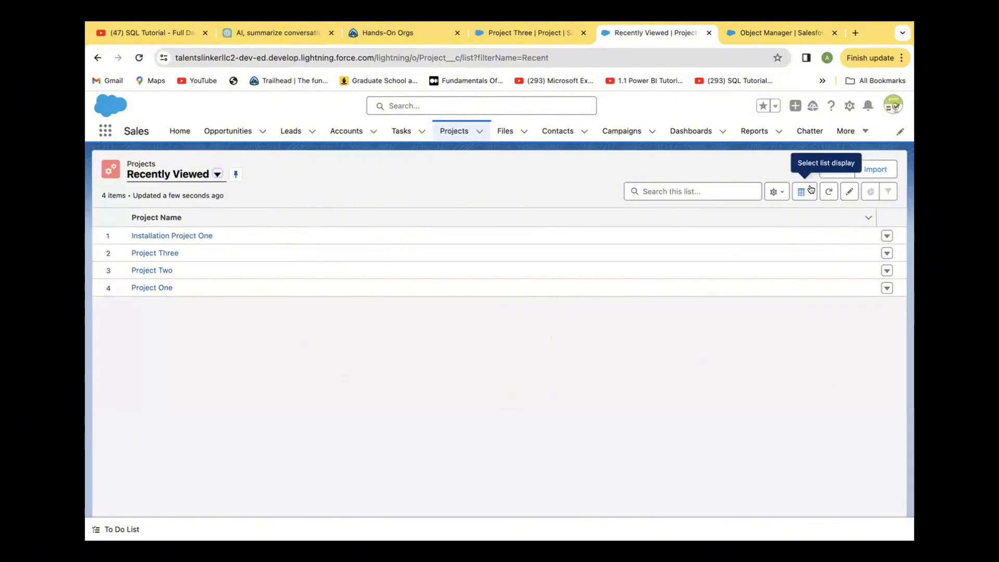
{"action": "left_click", "coordinate": [834, 170]}
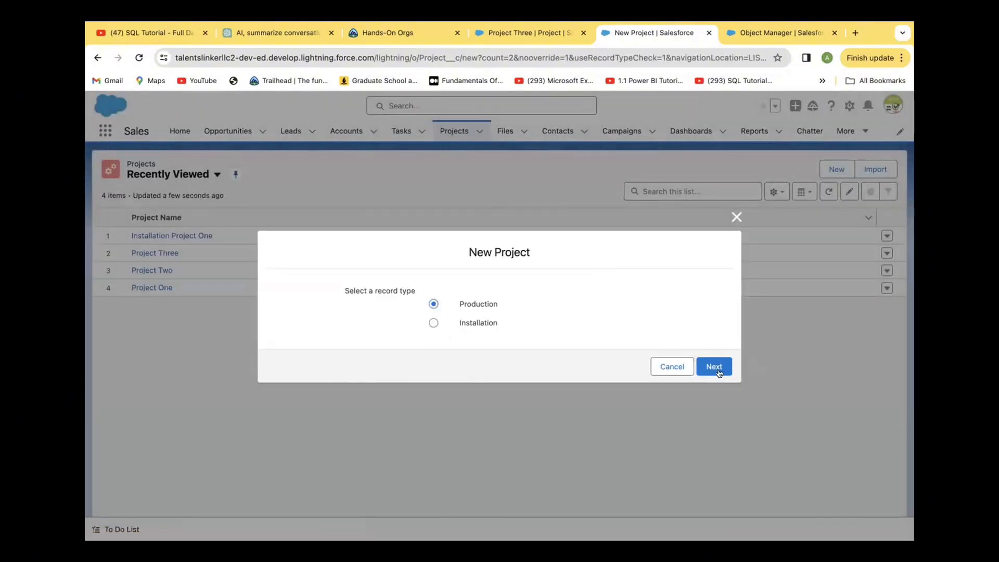
{"action": "left_click", "coordinate": [716, 368]}
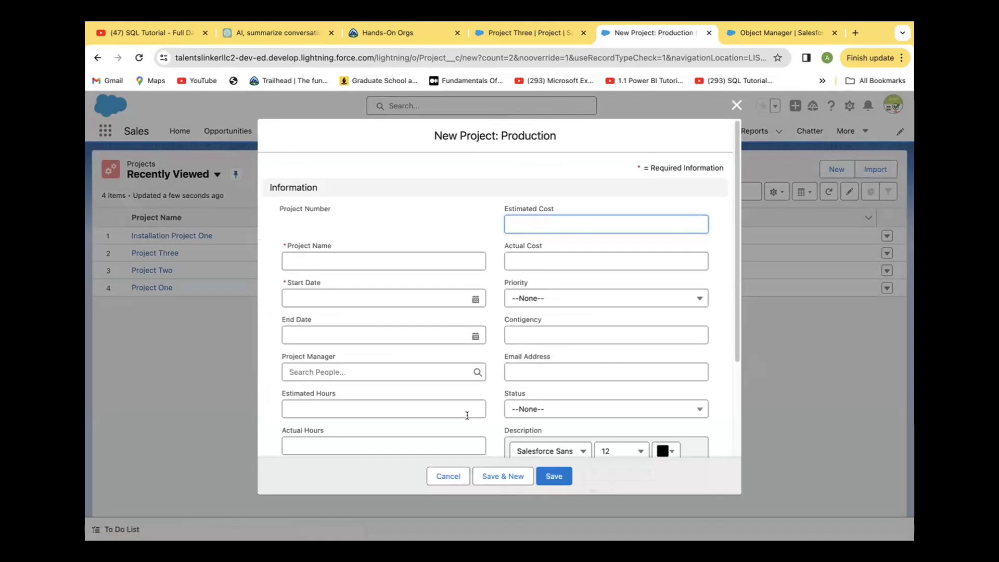
- Look over the Production form's fields and enter Production Project One as the project name
{"action": "scroll", "coordinate": [729, 411], "scroll_direction": "down", "scroll_amount": 5}
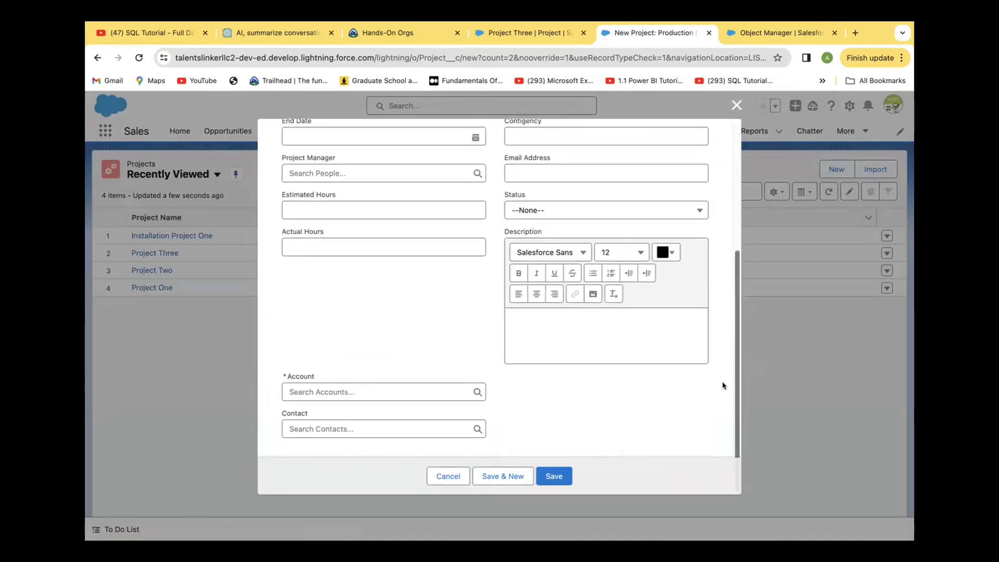
{"action": "scroll", "coordinate": [718, 344], "scroll_direction": "up", "scroll_amount": 2}
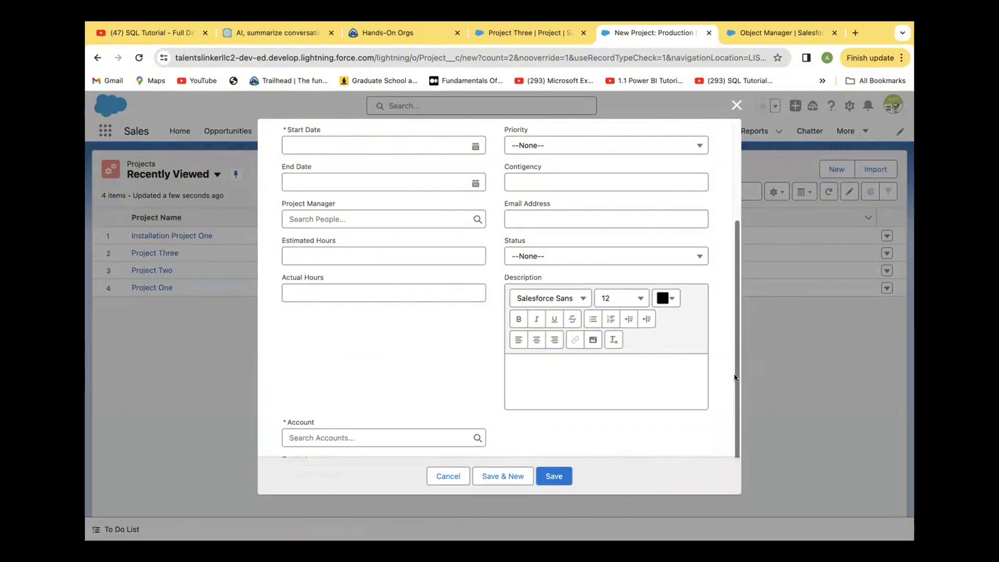
{"action": "scroll", "coordinate": [733, 364], "scroll_direction": "up", "scroll_amount": 4}
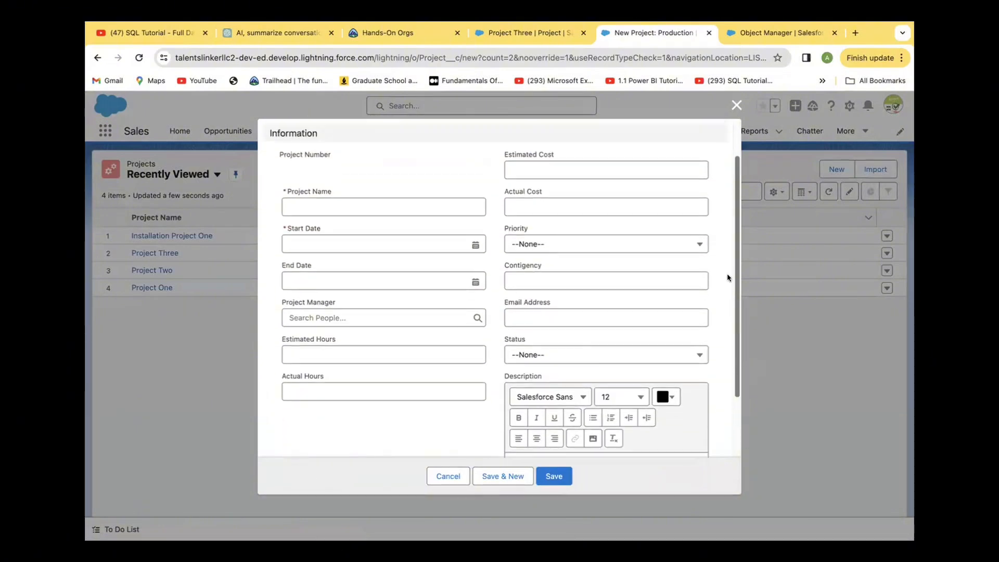
{"action": "left_click", "coordinate": [317, 205]}
{"action": "type", "text": "Production Project One"}
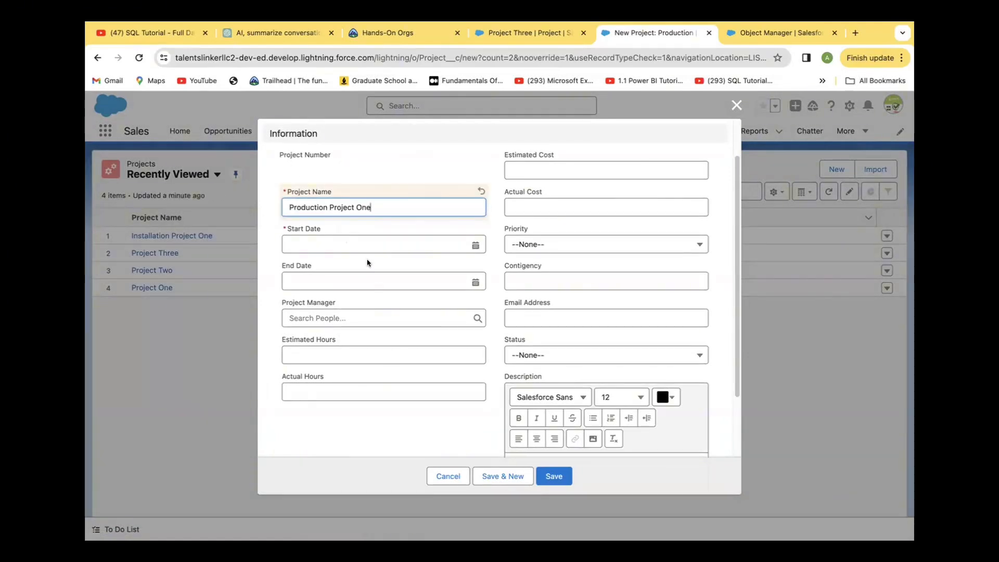
- Set the Production project's start date to 2/7/2024 and its end date to 2/20/2024
{"action": "left_click", "coordinate": [474, 244]}
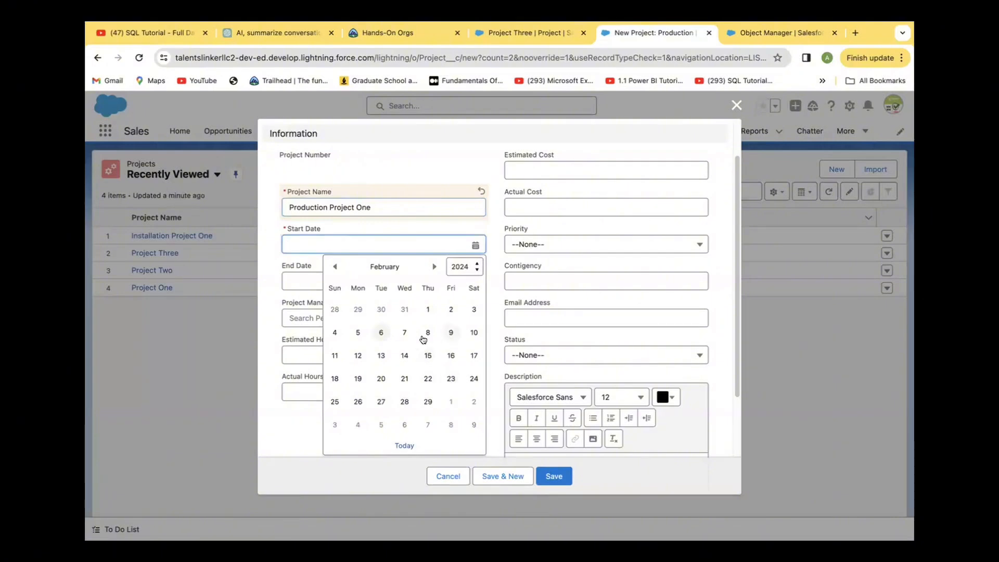
{"action": "left_click", "coordinate": [405, 334]}
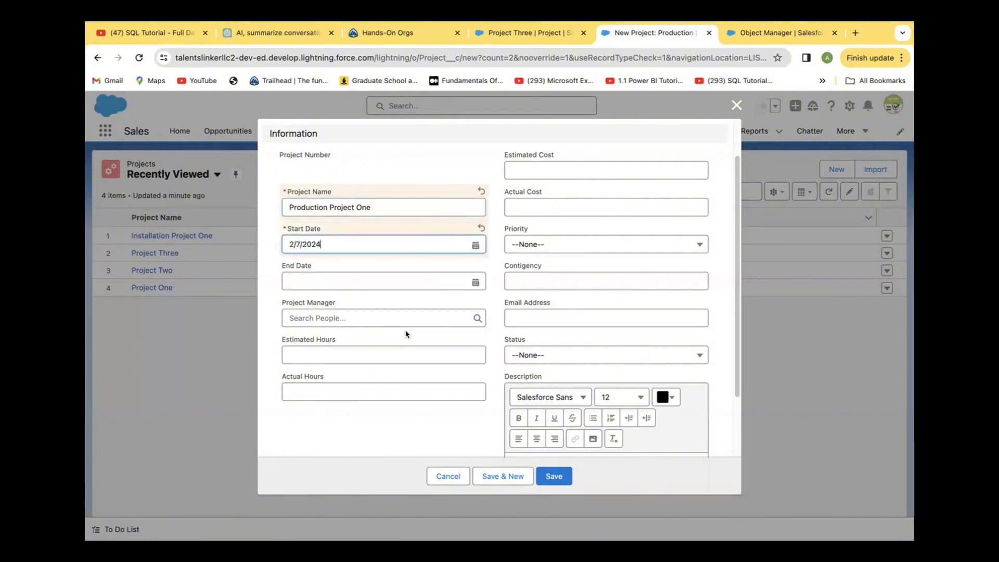
{"action": "left_click", "coordinate": [471, 281]}
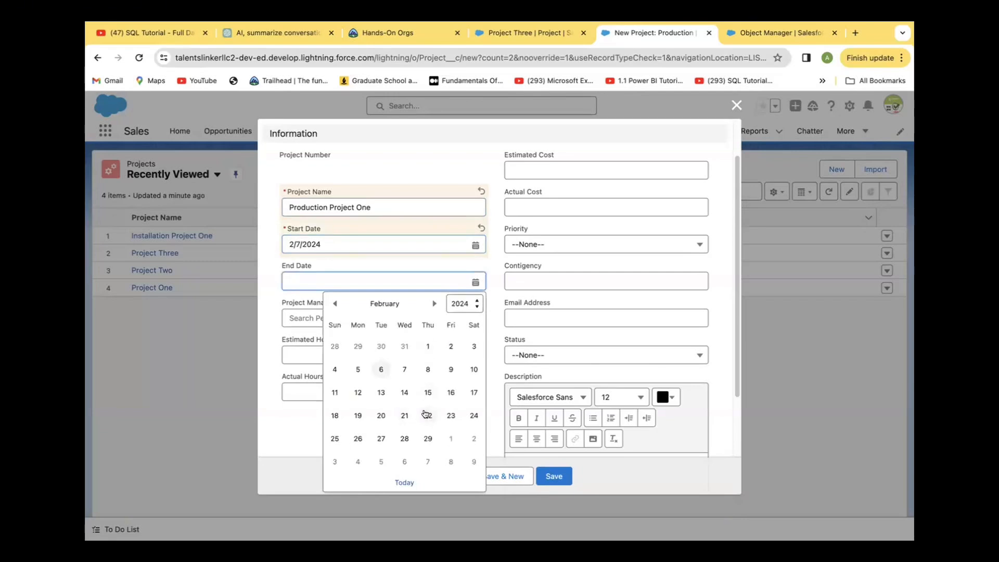
{"action": "left_click", "coordinate": [381, 415]}
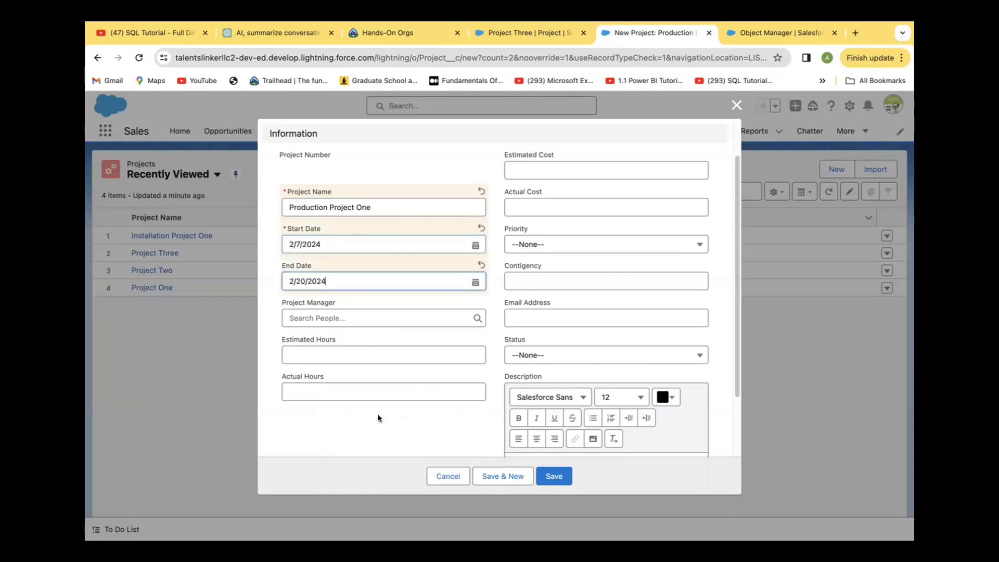
- Assign the second recent person as project manager and set the priority to Warm
{"action": "left_click", "coordinate": [428, 313]}
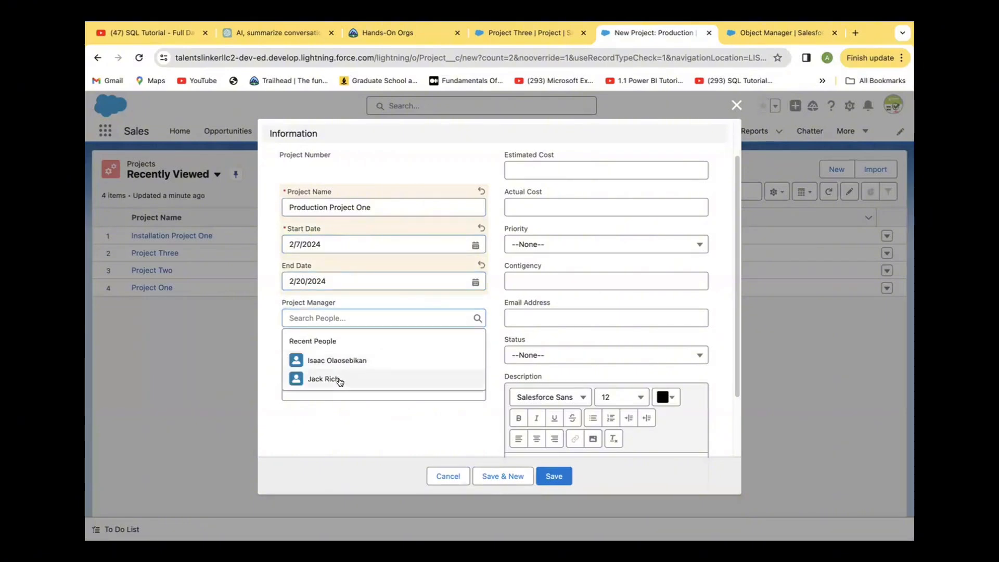
{"action": "left_click", "coordinate": [337, 380]}
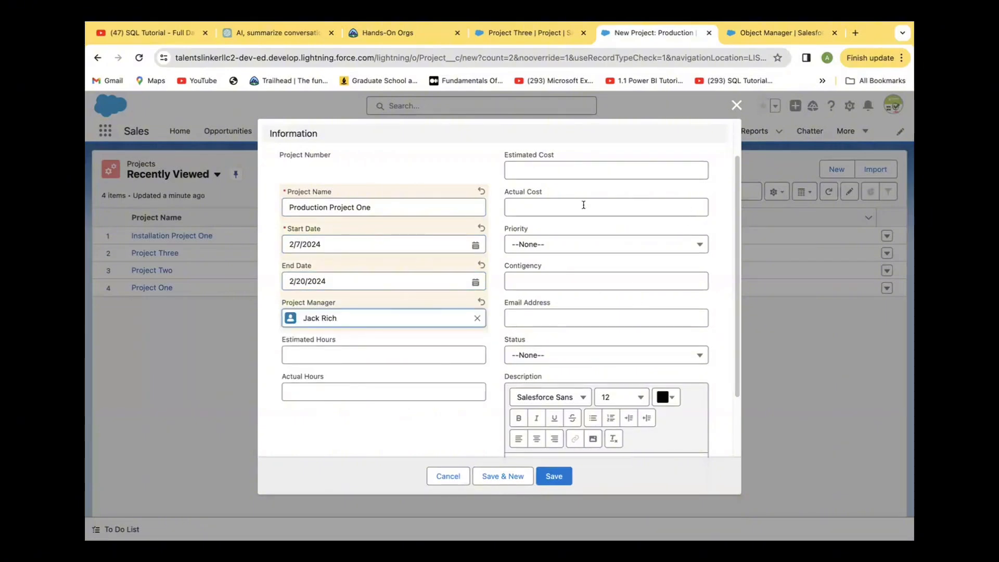
{"action": "left_click", "coordinate": [700, 246]}
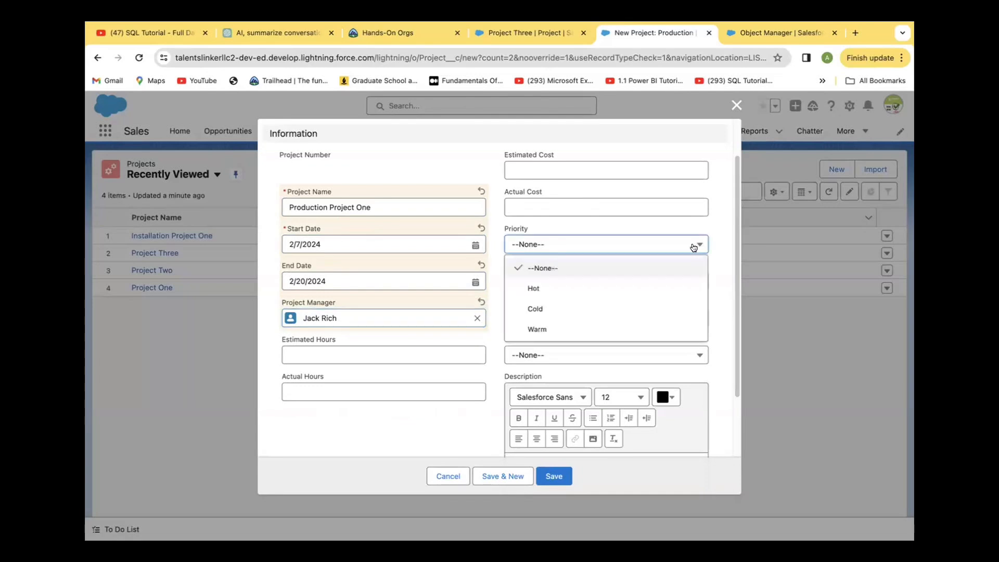
{"action": "left_click", "coordinate": [541, 329]}
- Enter an actual cost of 30000000 and an estimated cost of 35000000 for the Production project
{"action": "left_click", "coordinate": [548, 204]}
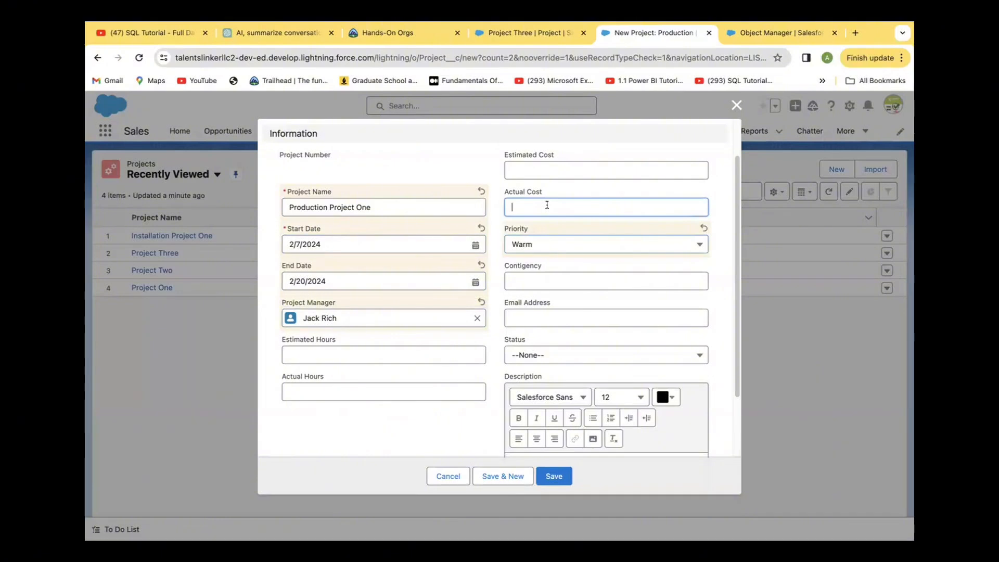
{"action": "type", "text": "30"}
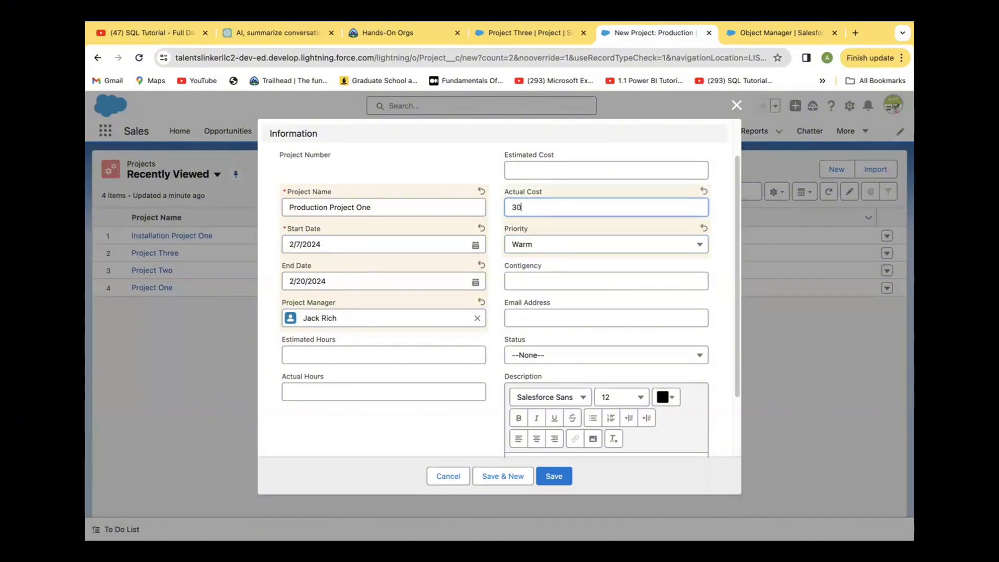
{"action": "type", "text": "000000"}
{"action": "left_click", "coordinate": [541, 168]}
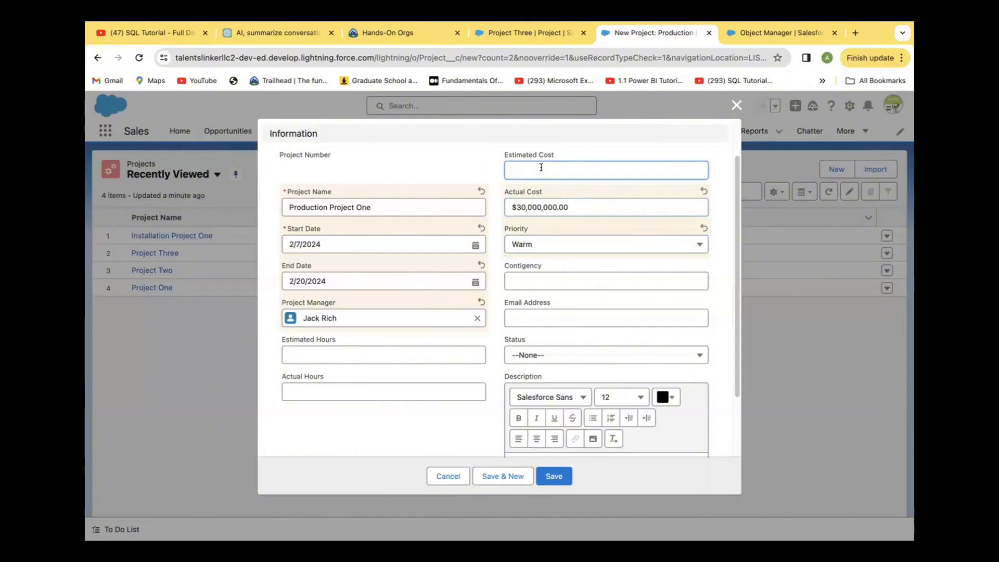
{"action": "type", "text": "45"}
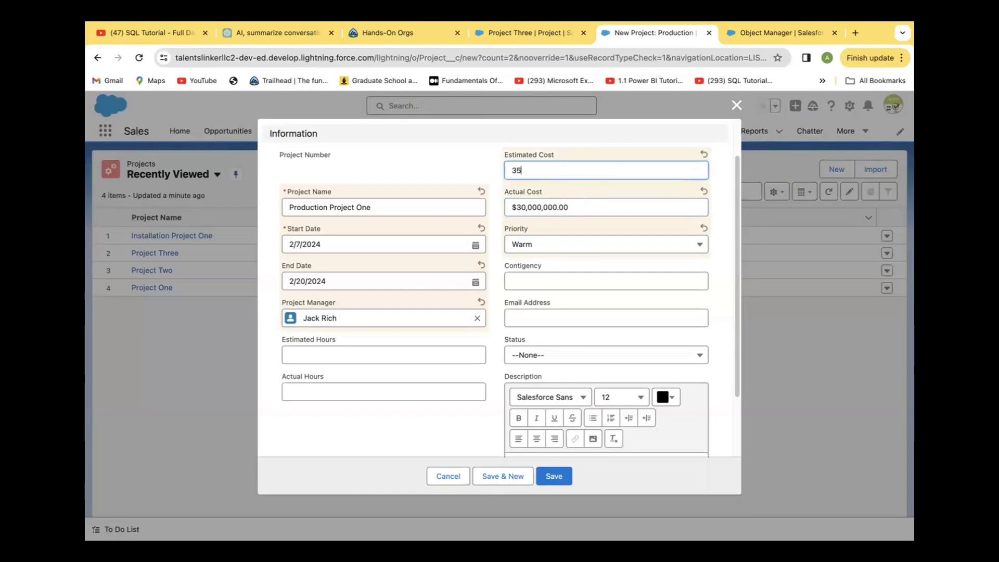
{"action": "type", "text": "35000000"}
{"action": "left_click", "coordinate": [628, 151]}
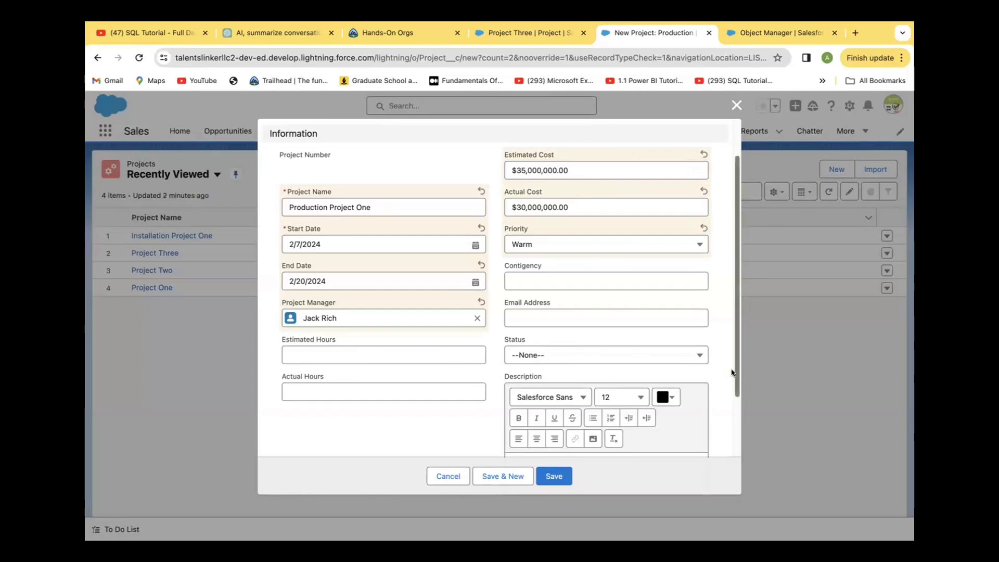
- Link the Production project to the KJB LLC account and to the first recent contact
{"action": "scroll", "coordinate": [736, 372], "scroll_direction": "down", "scroll_amount": 3}
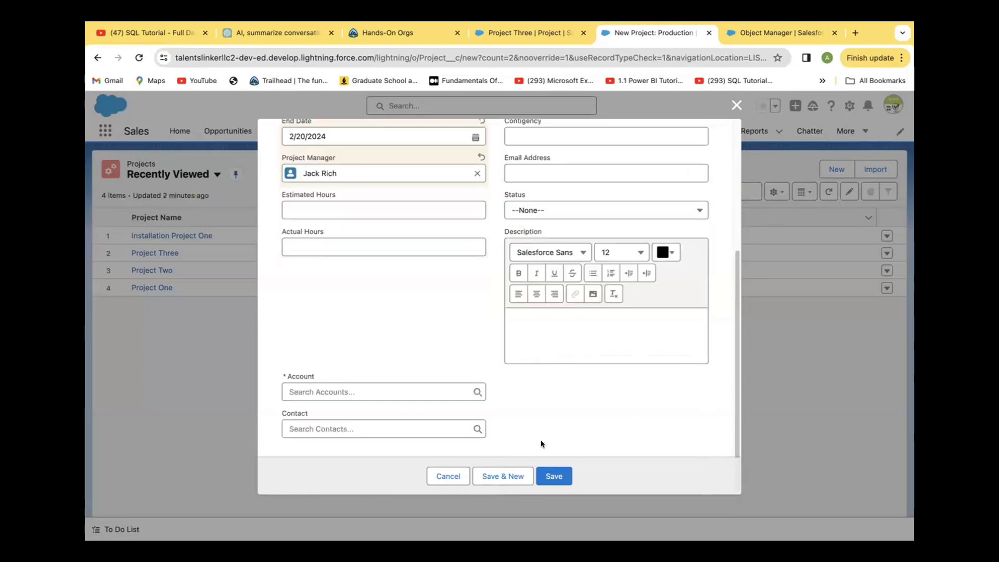
{"action": "left_click", "coordinate": [470, 390]}
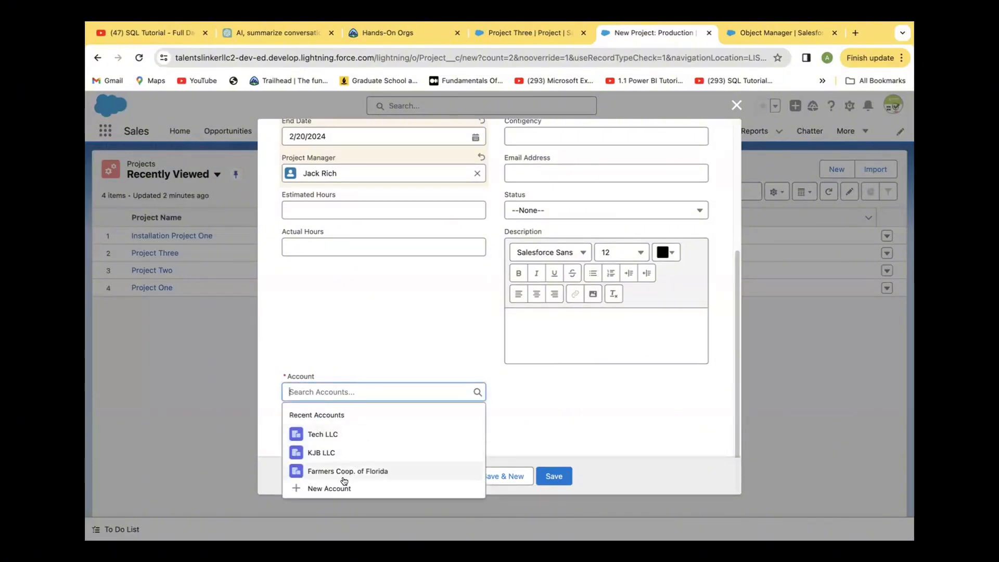
{"action": "left_click", "coordinate": [327, 454]}
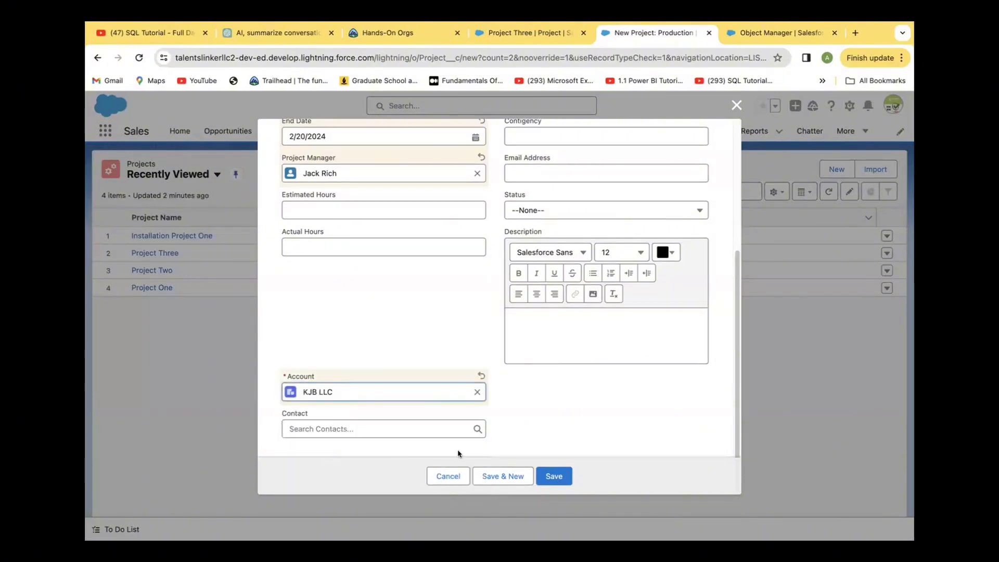
{"action": "left_click", "coordinate": [452, 430]}
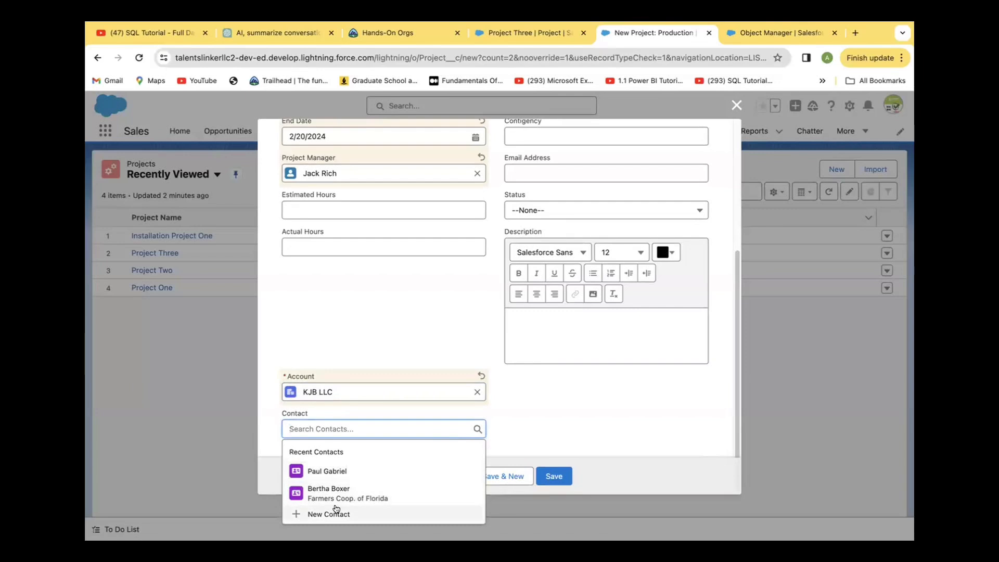
{"action": "left_click", "coordinate": [339, 472]}
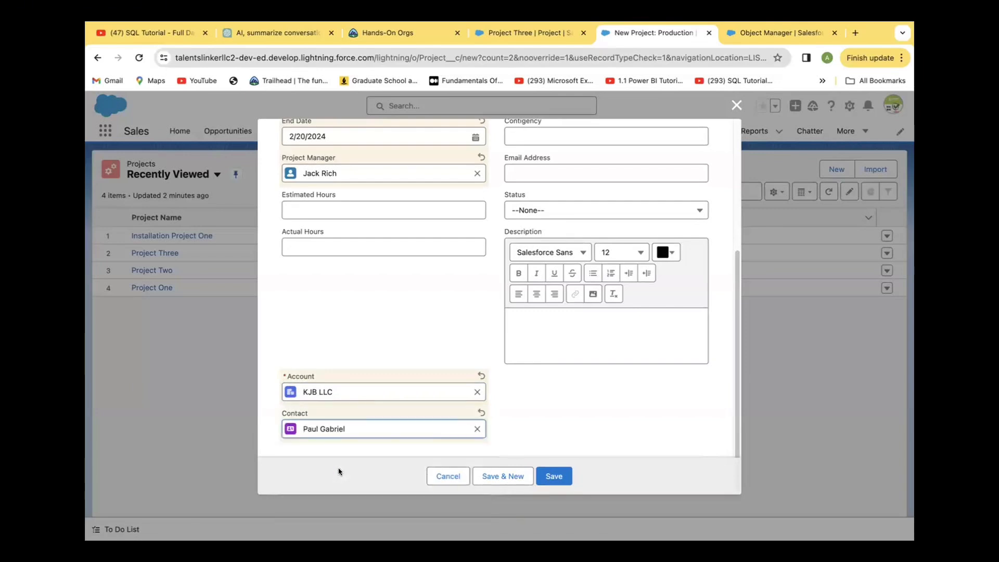
- Save the Production project and return to the Projects list
{"action": "left_click", "coordinate": [552, 478]}
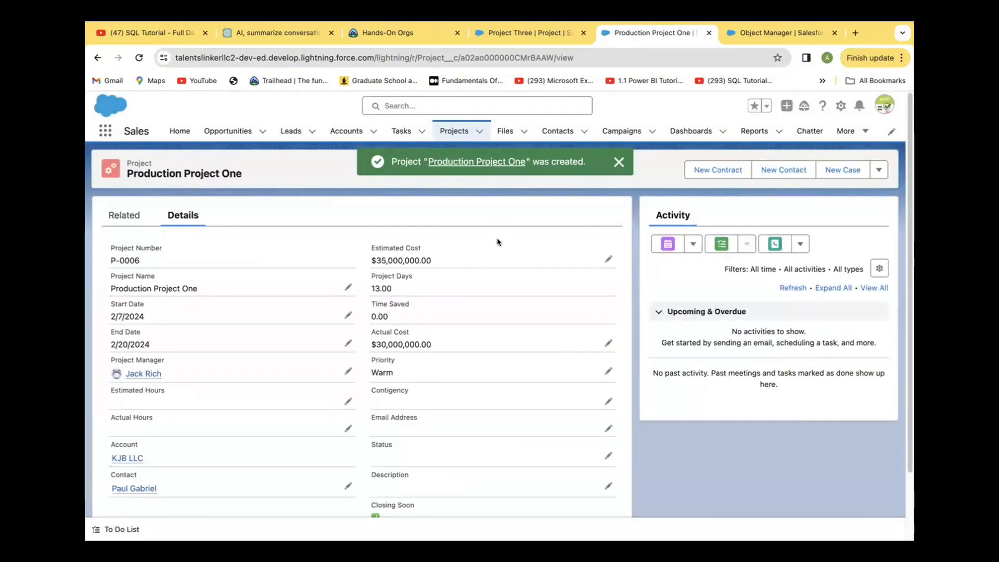
{"action": "left_click", "coordinate": [455, 131]}
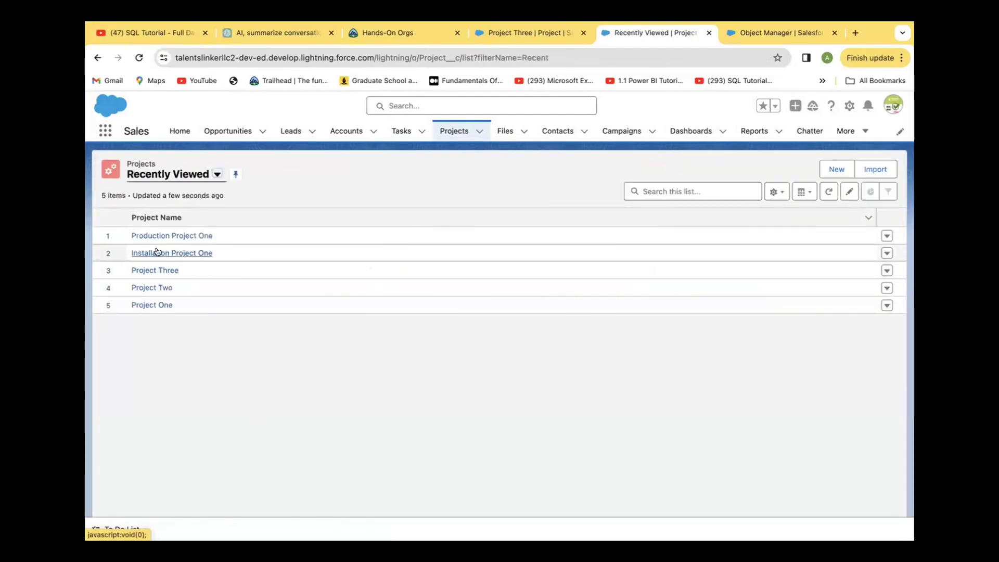